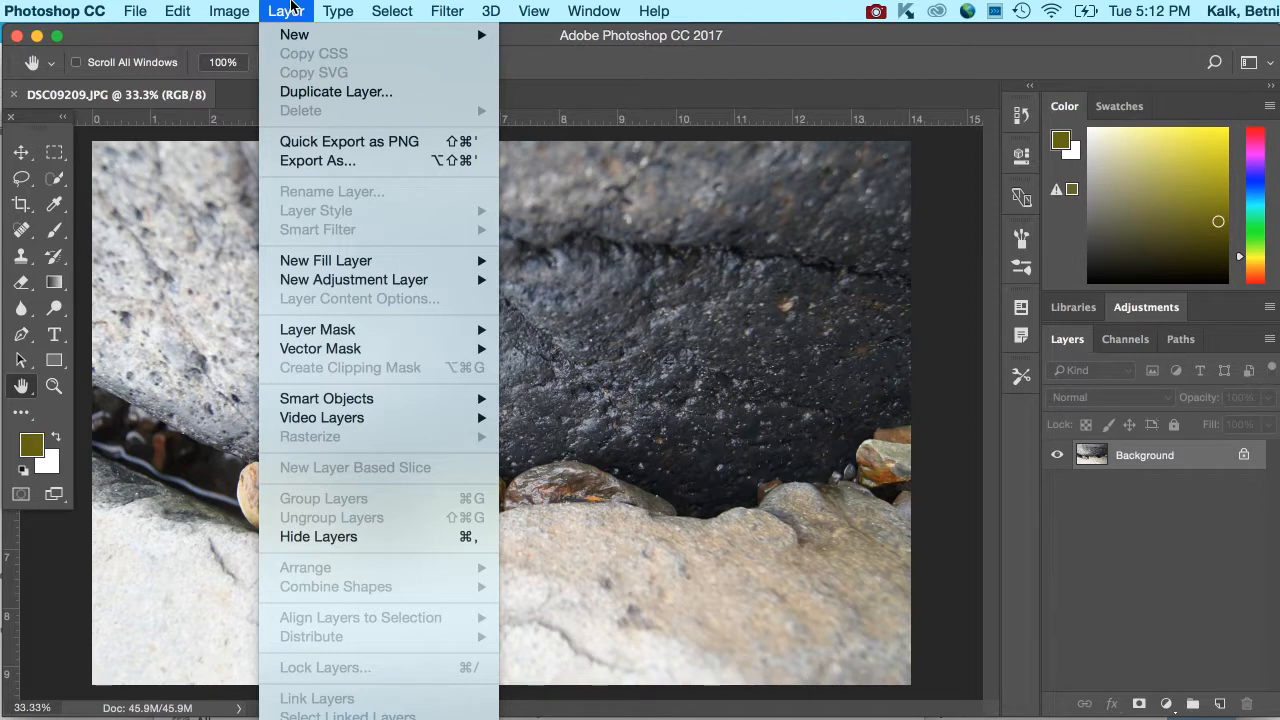
# Select the entire image and deselect it again
pyautogui.moveTo(328, 6)
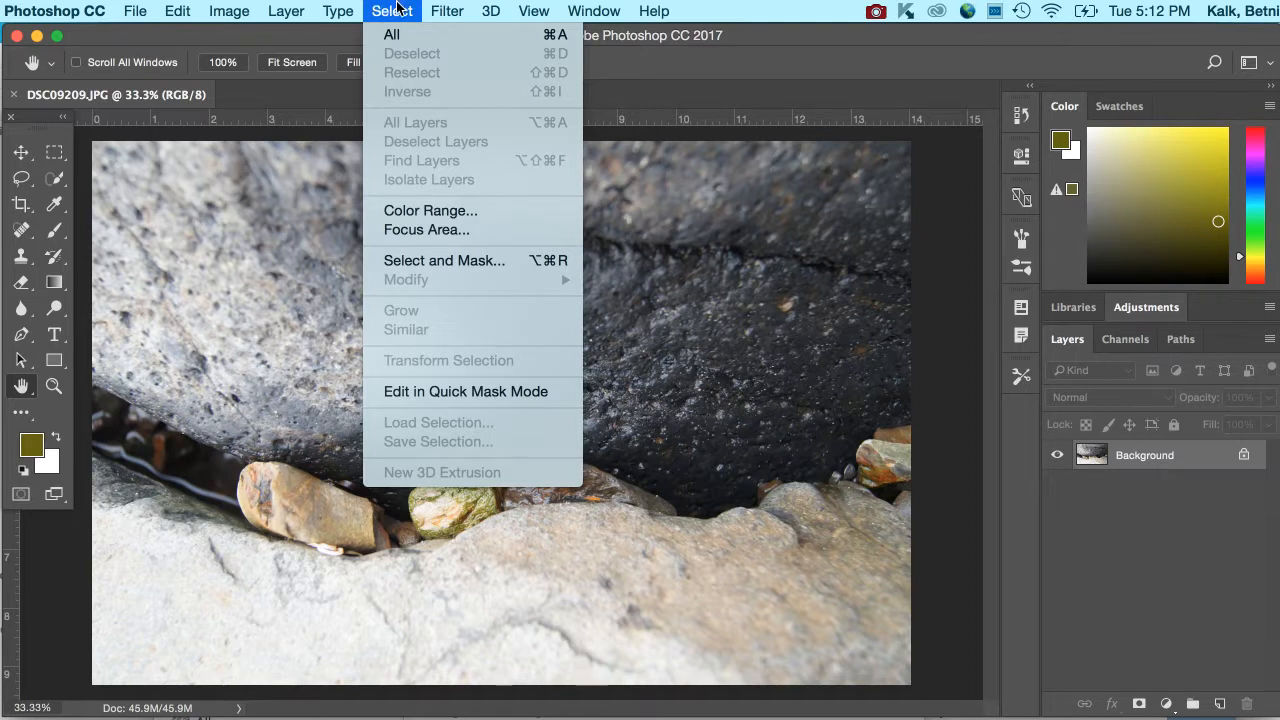
pyautogui.click(398, 7)
pyautogui.click(398, 8)
pyautogui.click(396, 38)
pyautogui.click(404, 9)
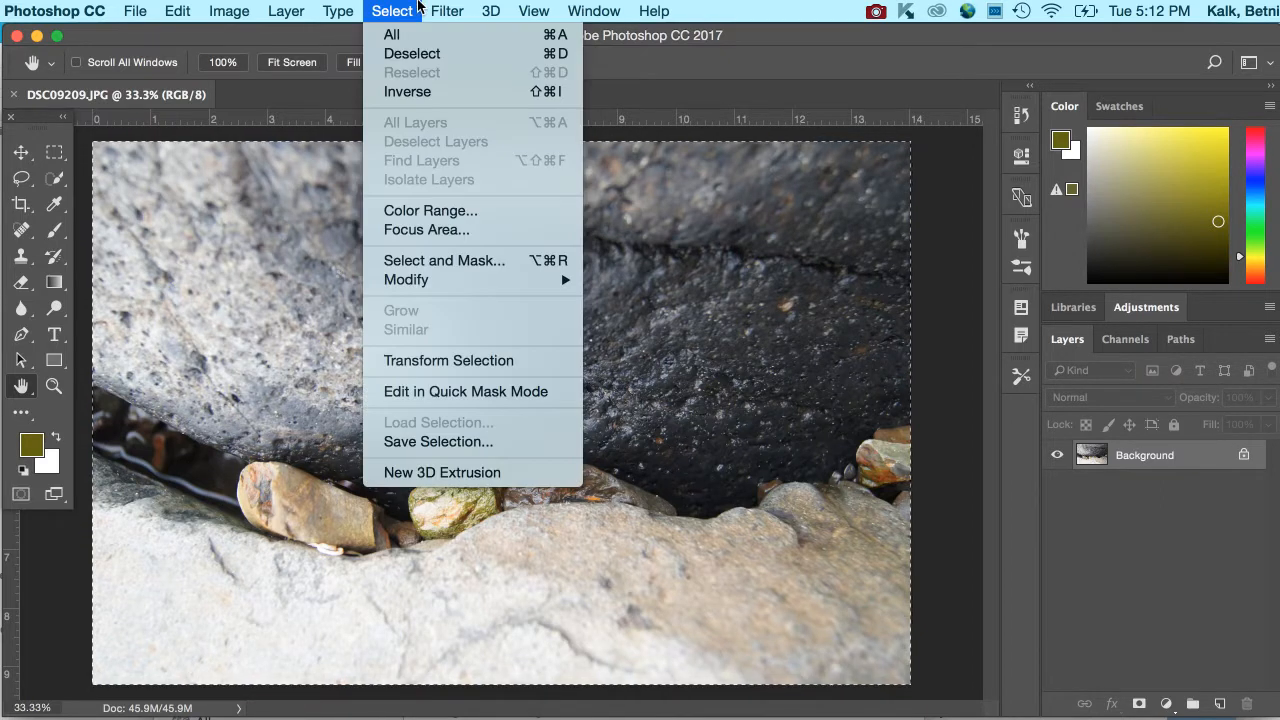
pyautogui.moveTo(403, 8)
pyautogui.click(395, 53)
pyautogui.click(390, 9)
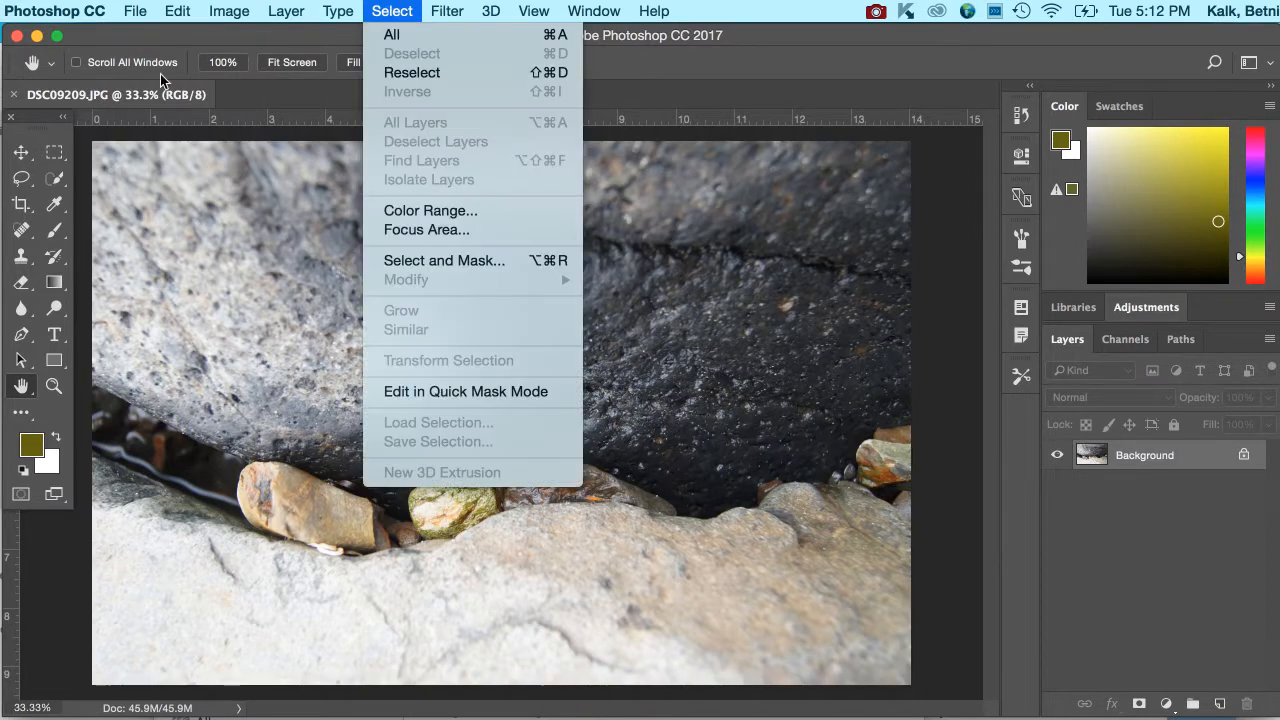
# Copy a tall rectangular marquee selection from the middle of the photo and paste it as a new layer
pyautogui.click(56, 152)
pyautogui.click(57, 152)
pyautogui.moveTo(329, 205); pyautogui.dragTo(667, 630)
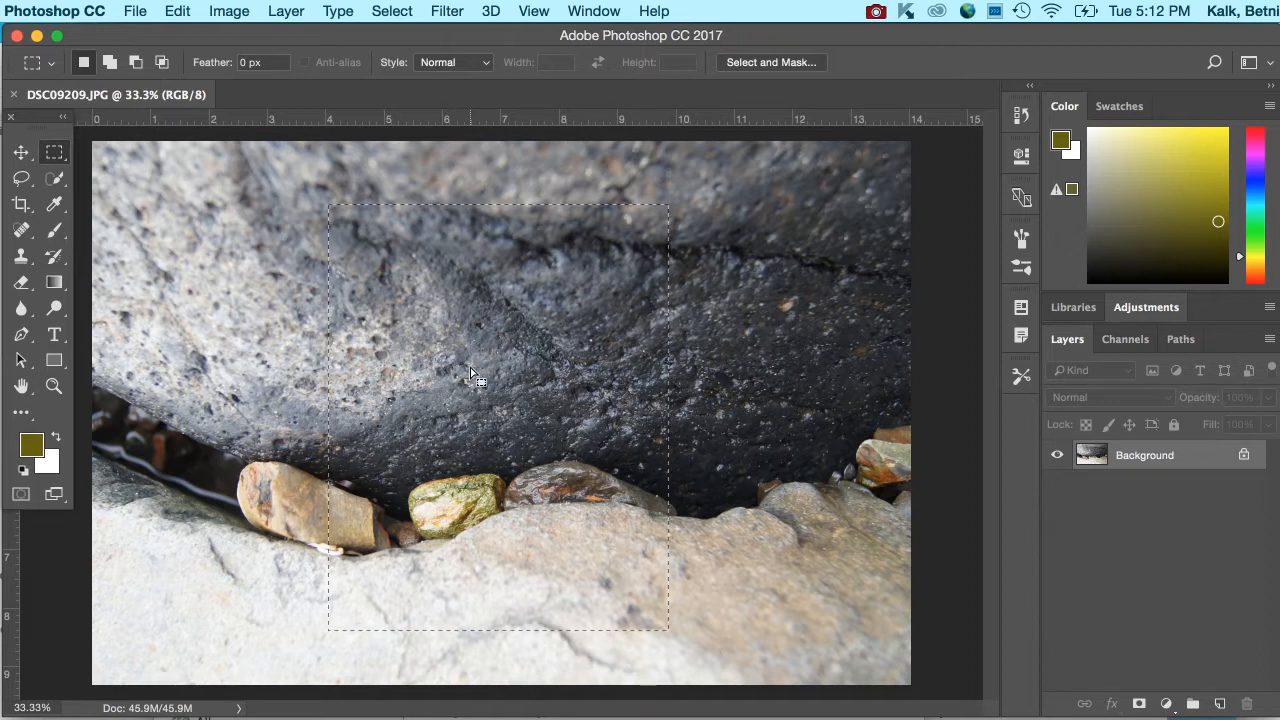
pyautogui.click(186, 8)
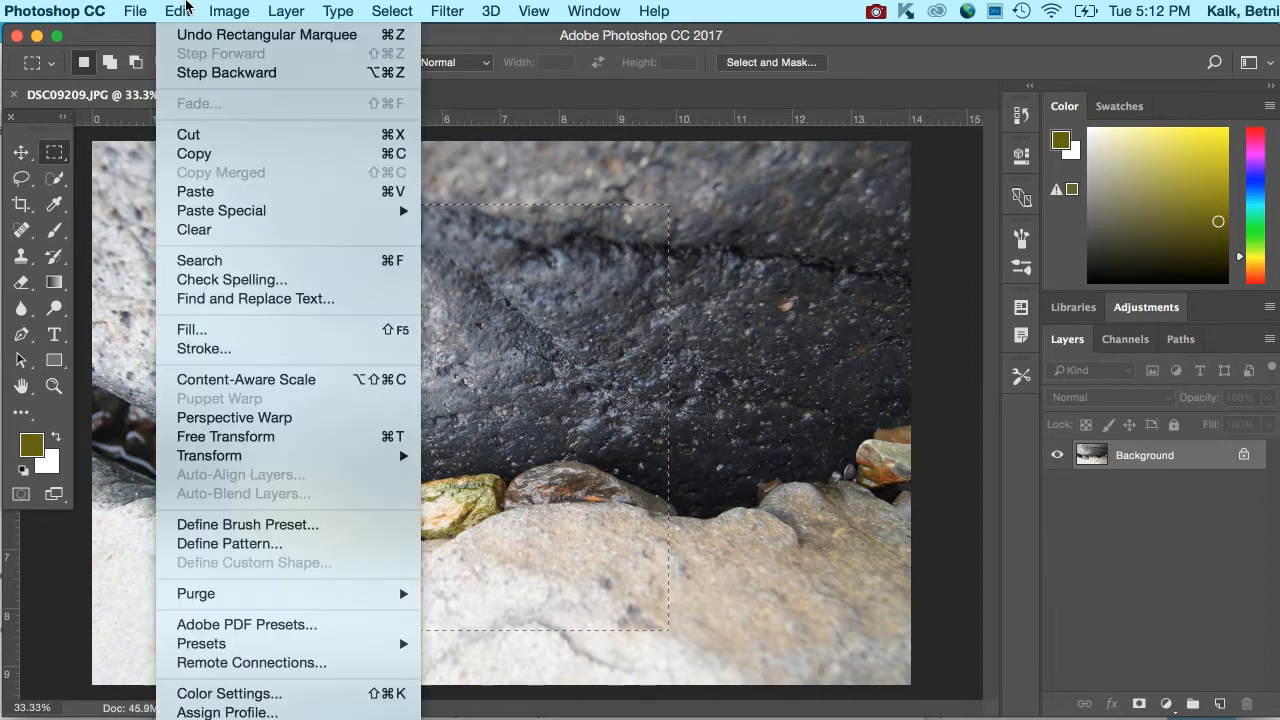
pyautogui.click(195, 154)
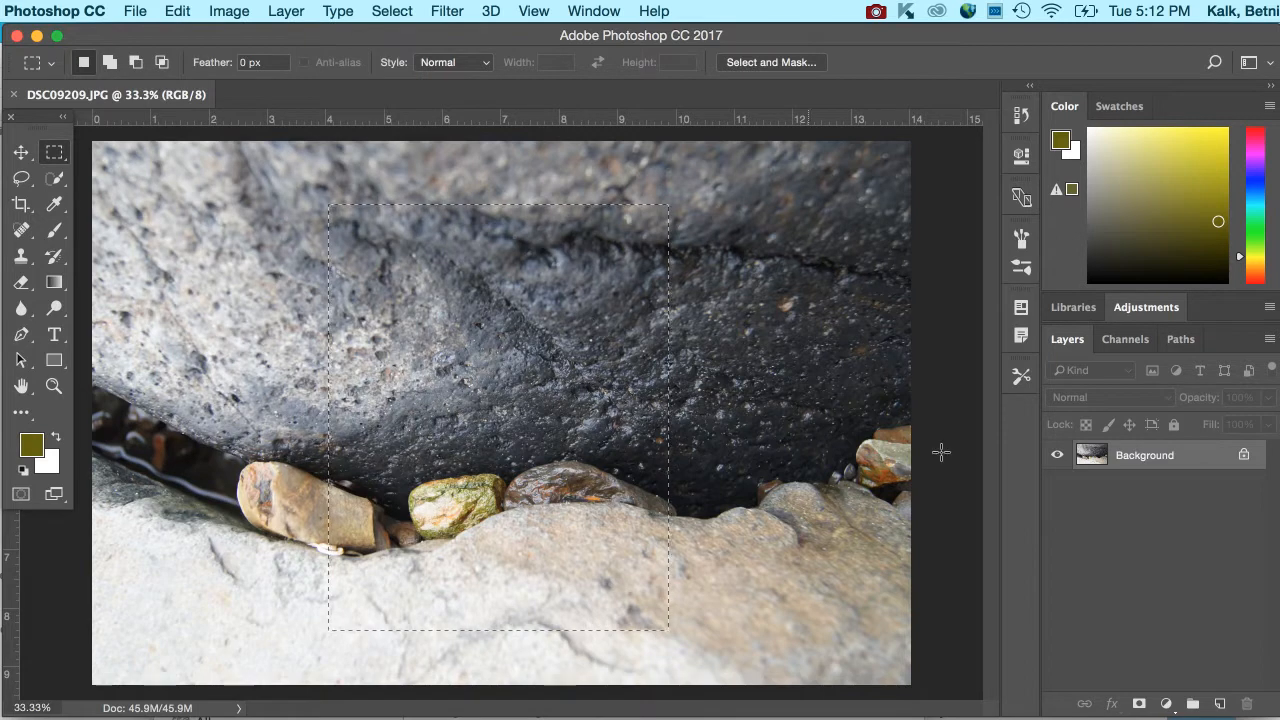
pyautogui.press('super+v')
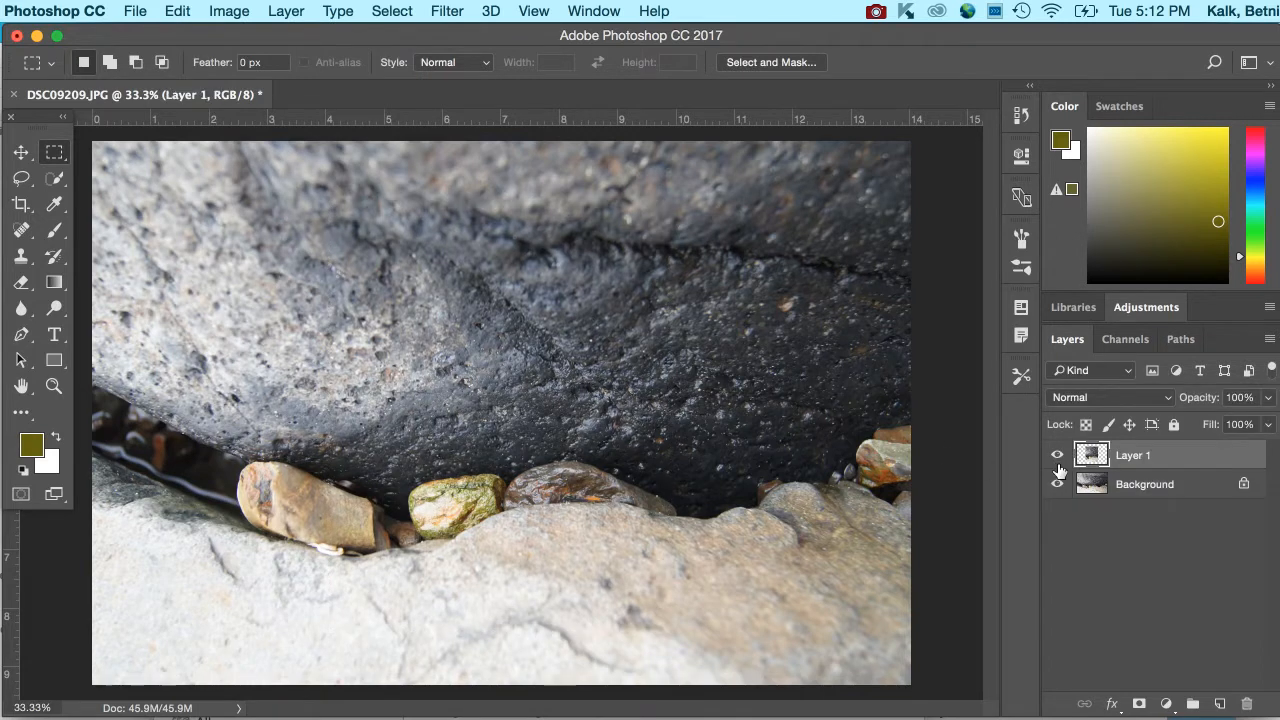
# Hide Layer 1 and leave only the Background layer visible
pyautogui.click(1057, 484)
pyautogui.click(1057, 455)
pyautogui.click(1057, 484)
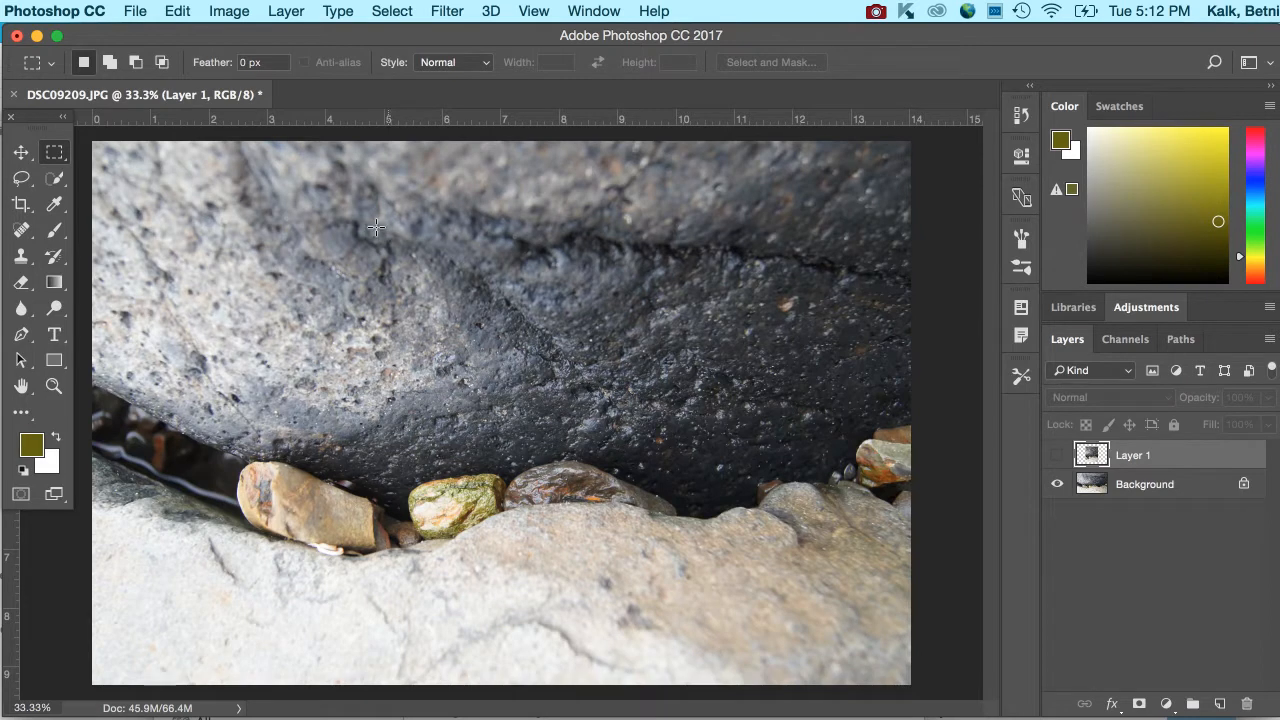
# Draw a tall rectangular marquee around the centre of the photo and invert the selection
pyautogui.moveTo(331, 219); pyautogui.dragTo(617, 576)
pyautogui.click(390, 11)
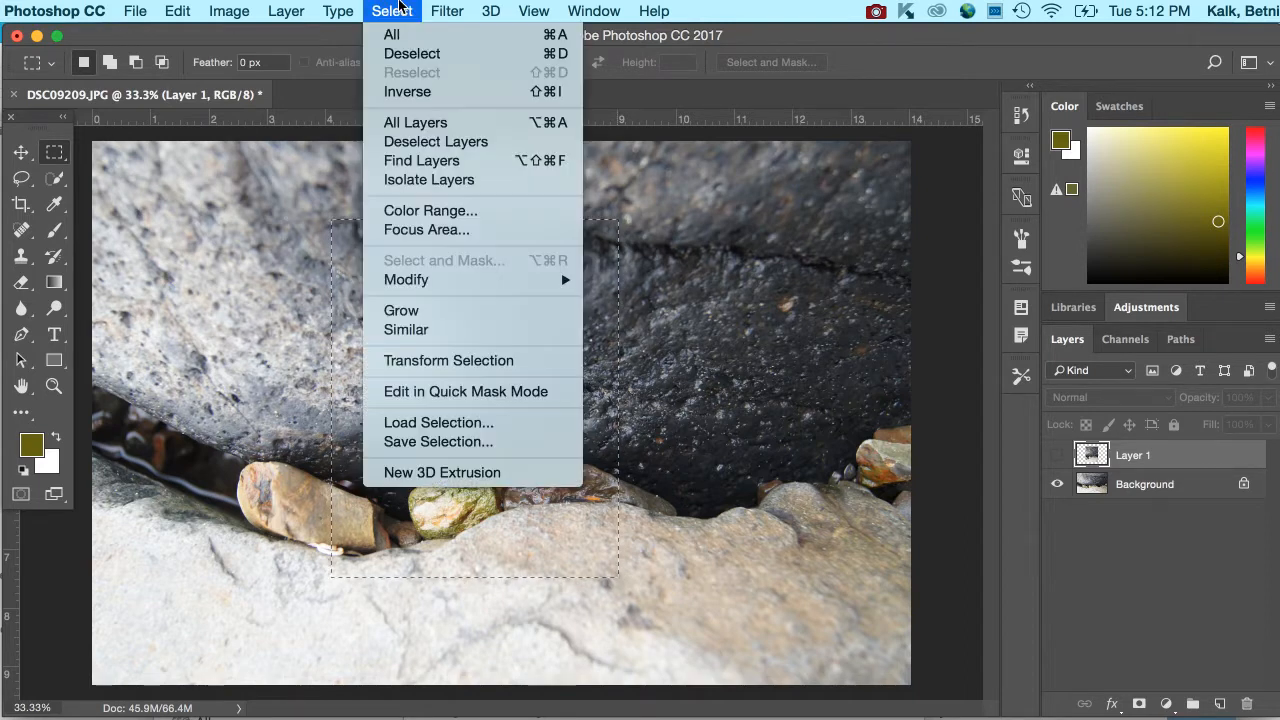
pyautogui.click(406, 92)
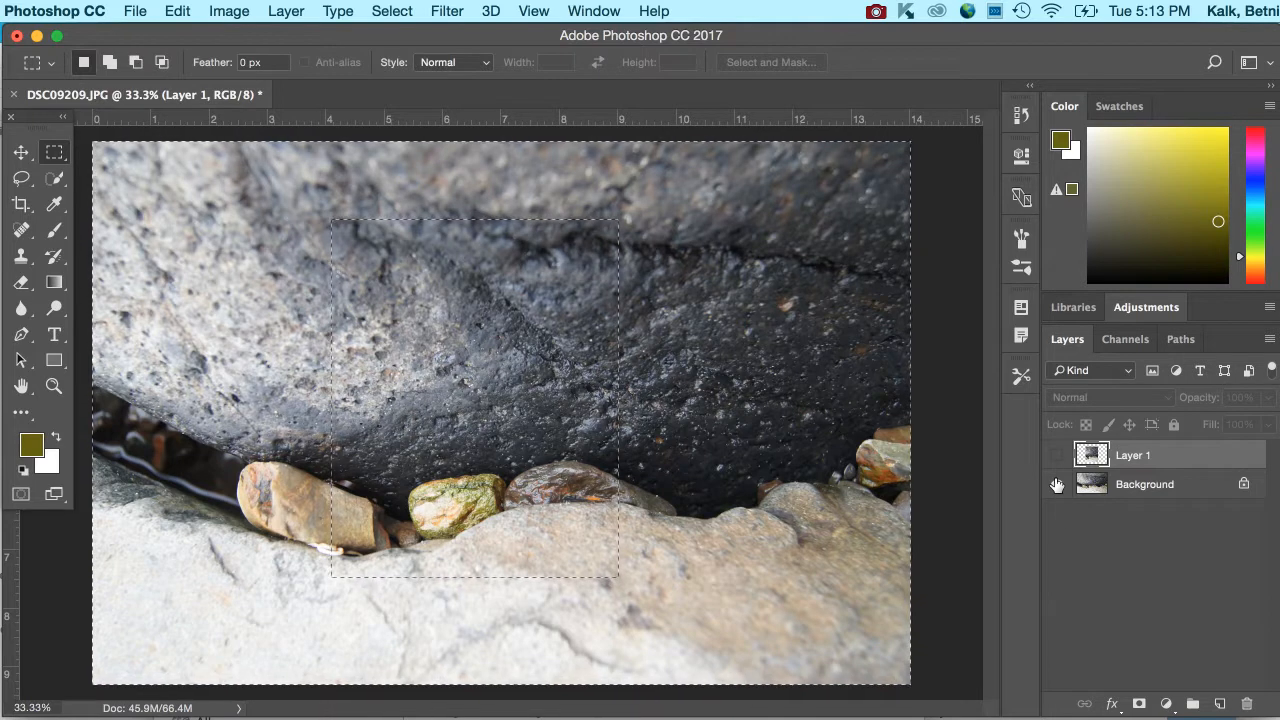
# Duplicate the inverted selection from the Background layer onto a new layer and hide the Background
pyautogui.hotkey('ctrl', 'j')
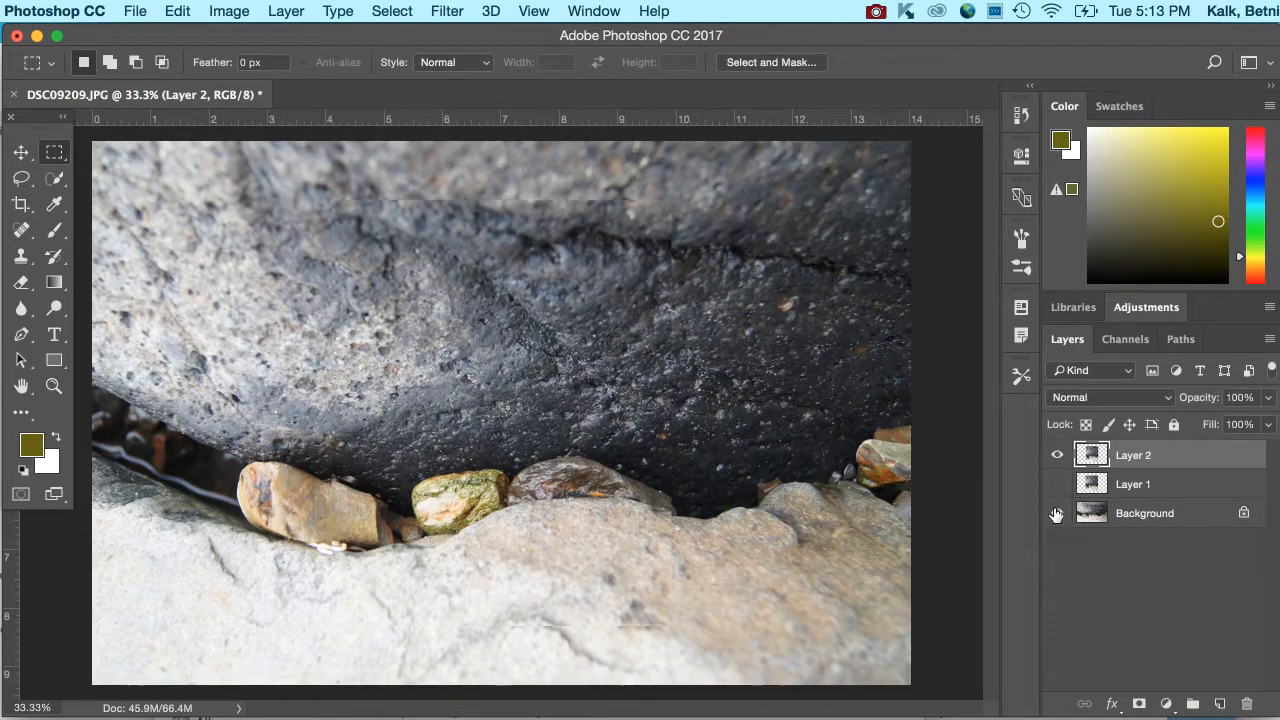
pyautogui.hotkey('ctrl', 'z')
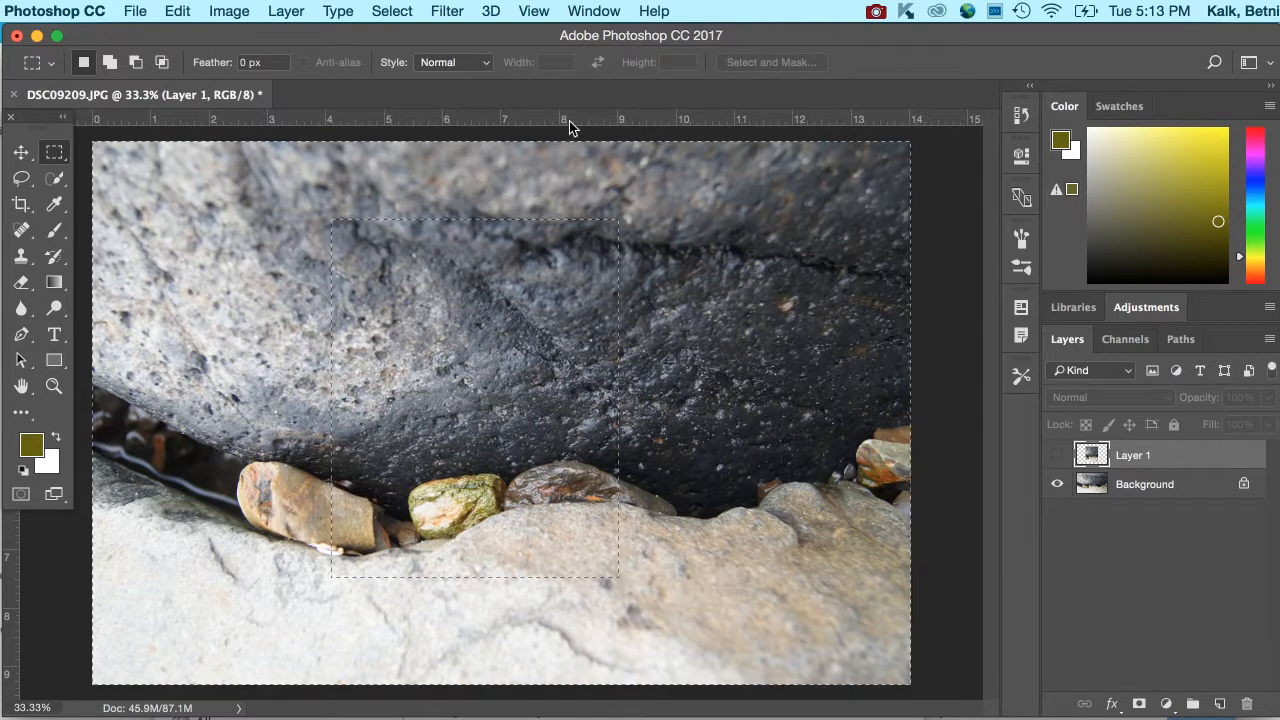
pyautogui.click(1111, 486)
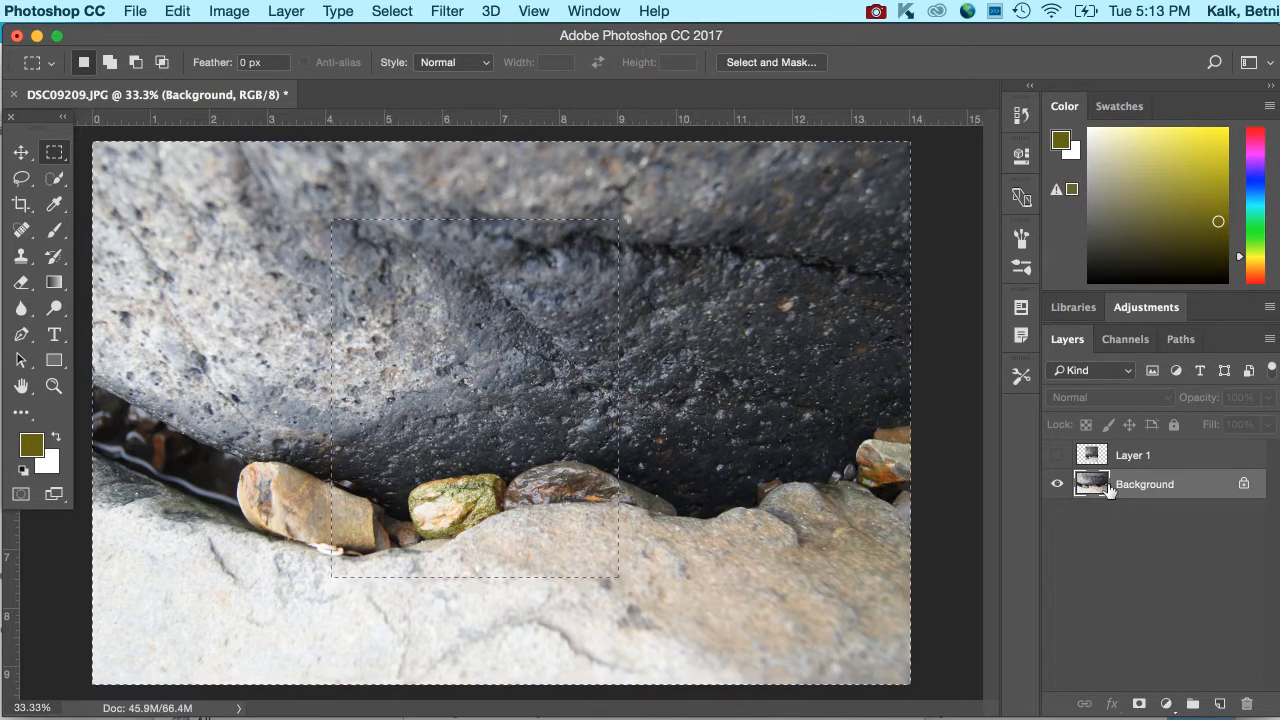
pyautogui.press('super+j')
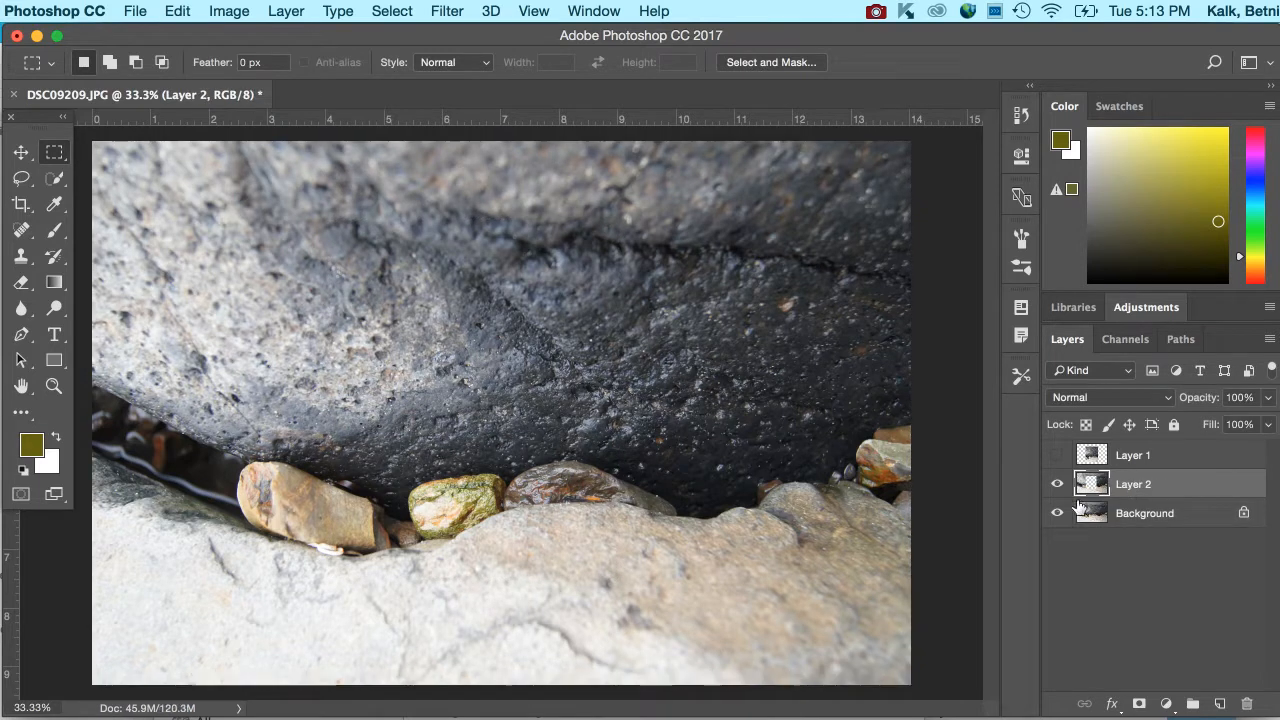
pyautogui.click(1057, 513)
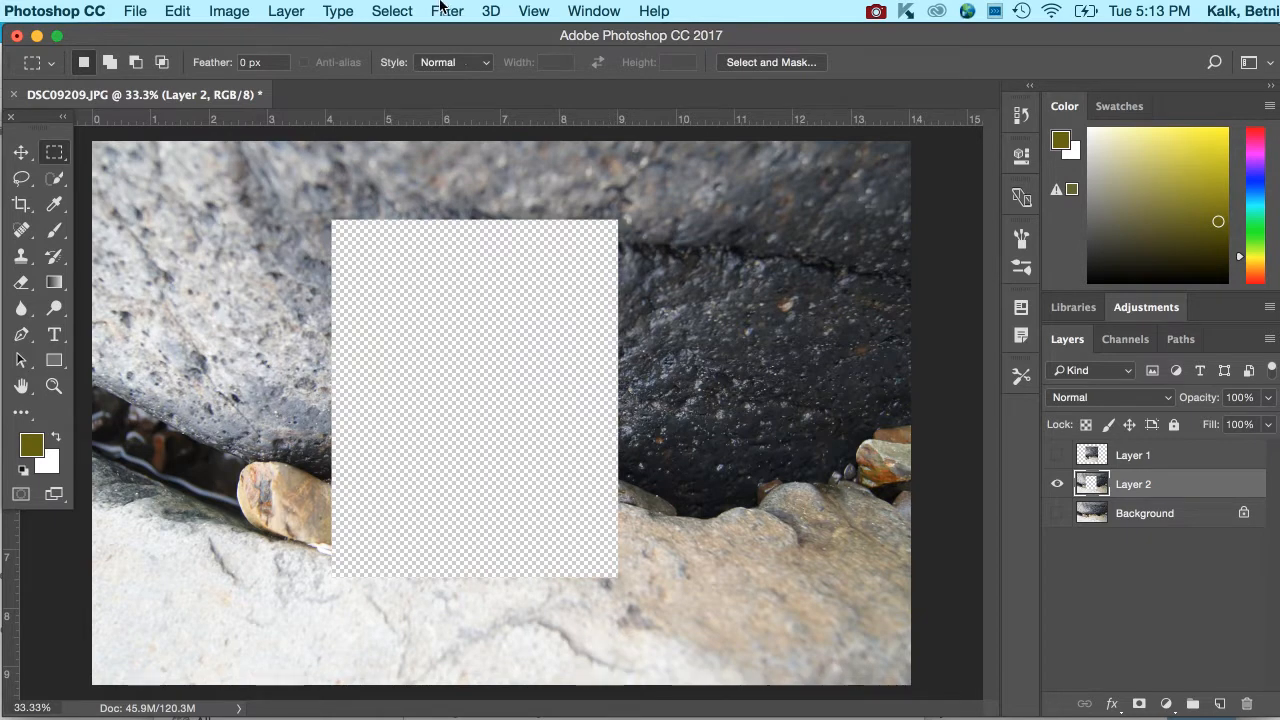
# Apply a Gaussian Blur with a radius of 91.3 pixels to Layer 2, the frame around the cut-out centre
pyautogui.click(391, 10)
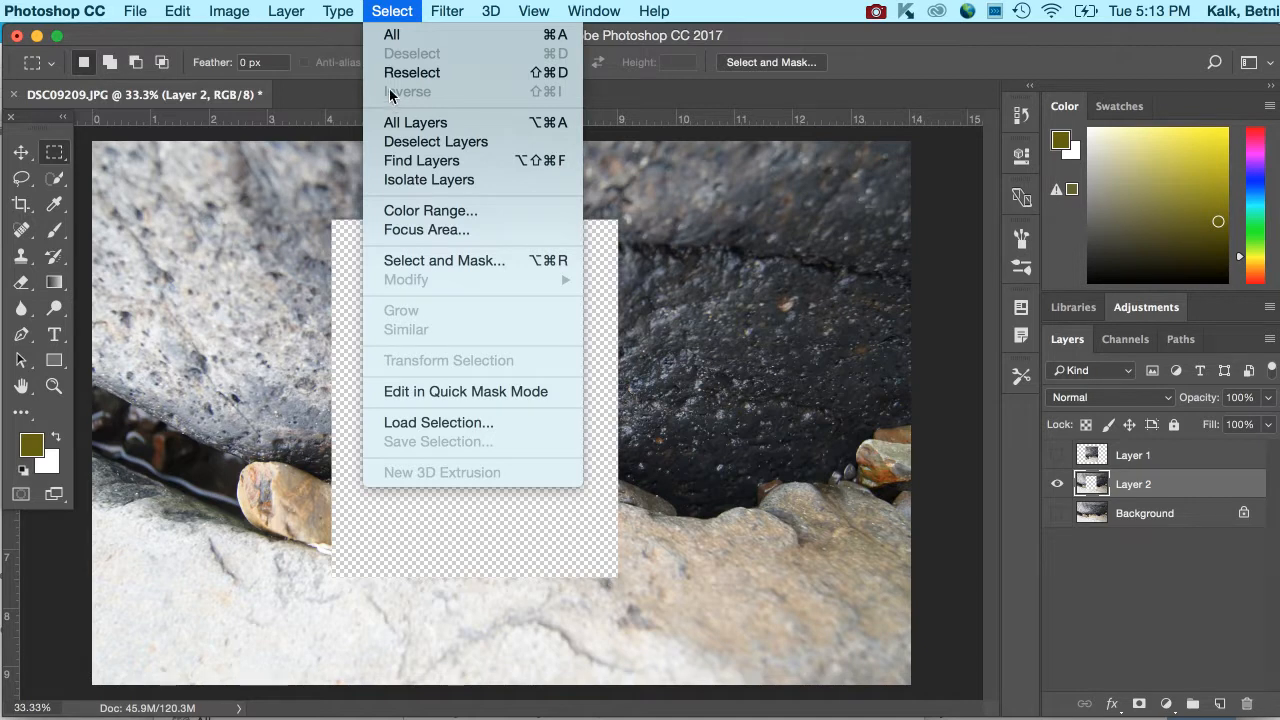
pyautogui.moveTo(443, 8)
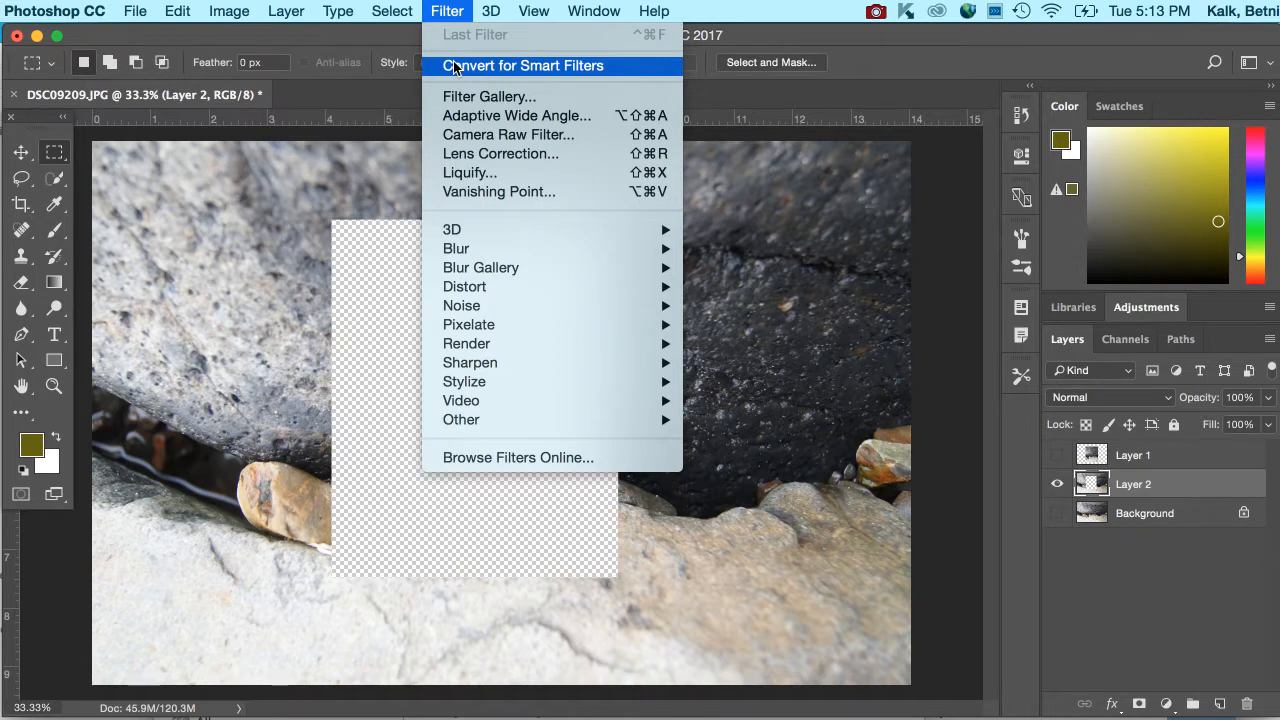
pyautogui.moveTo(507, 271)
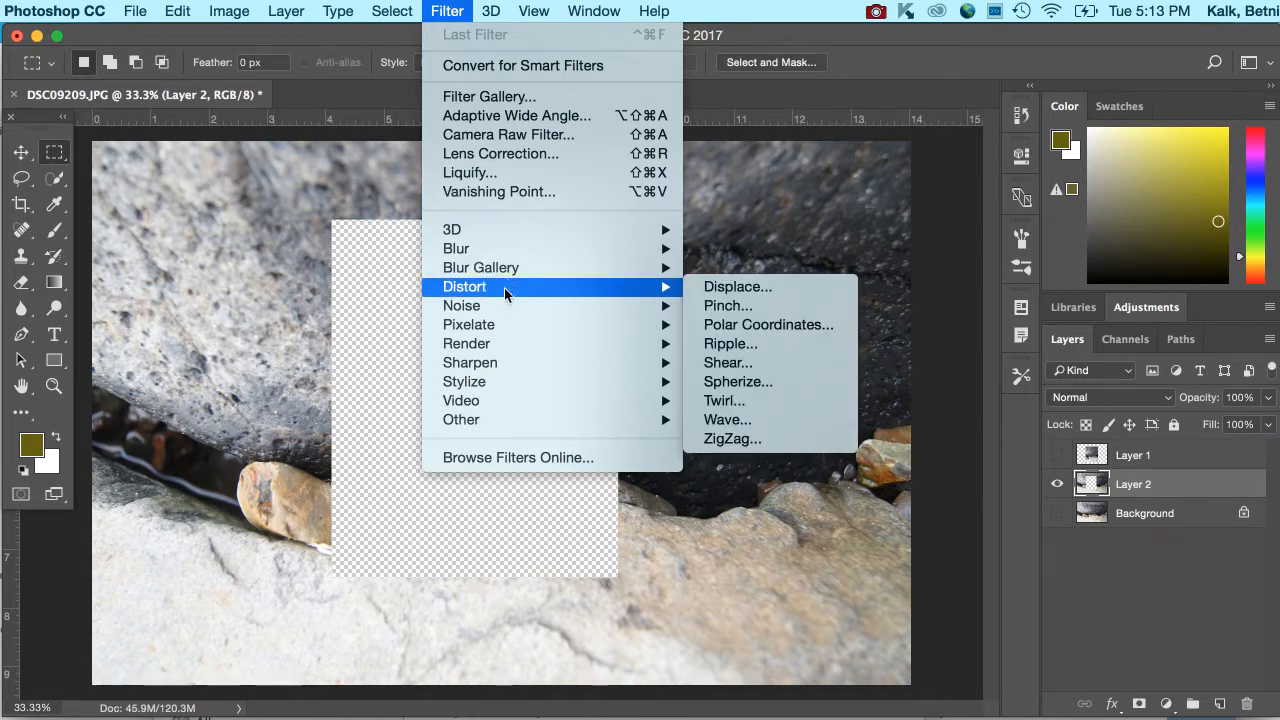
pyautogui.moveTo(505, 303)
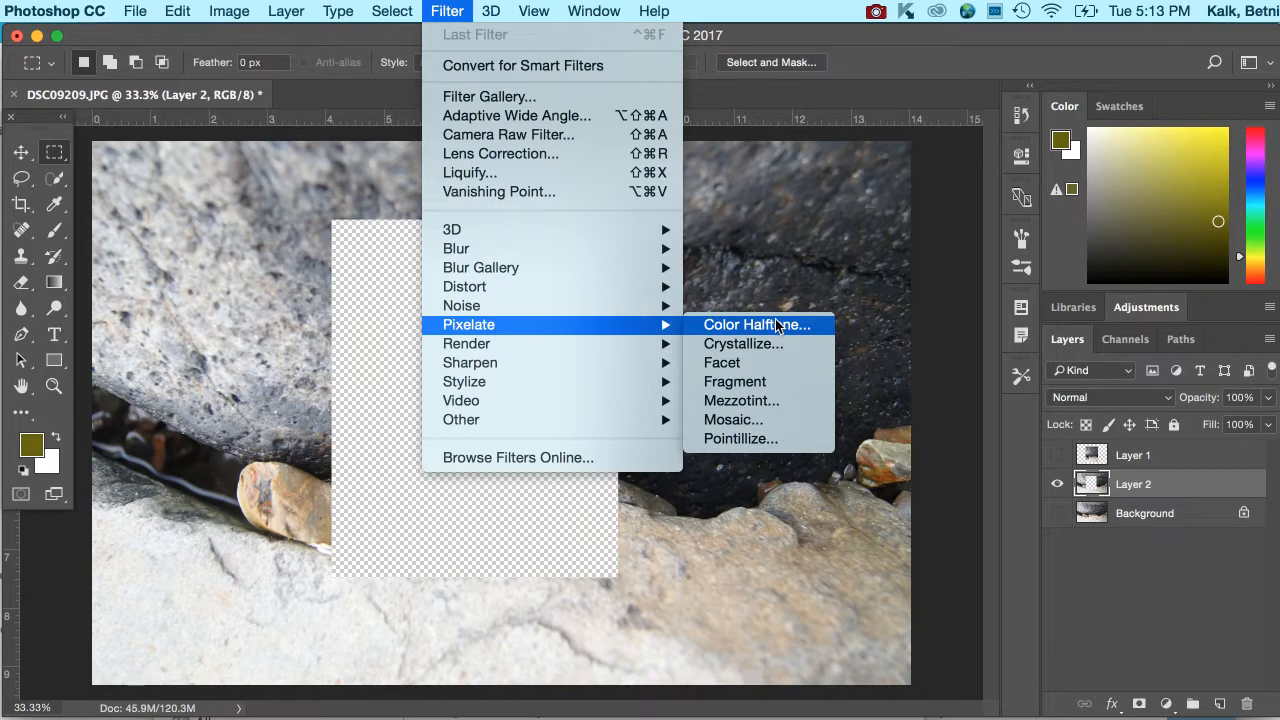
pyautogui.moveTo(598, 232)
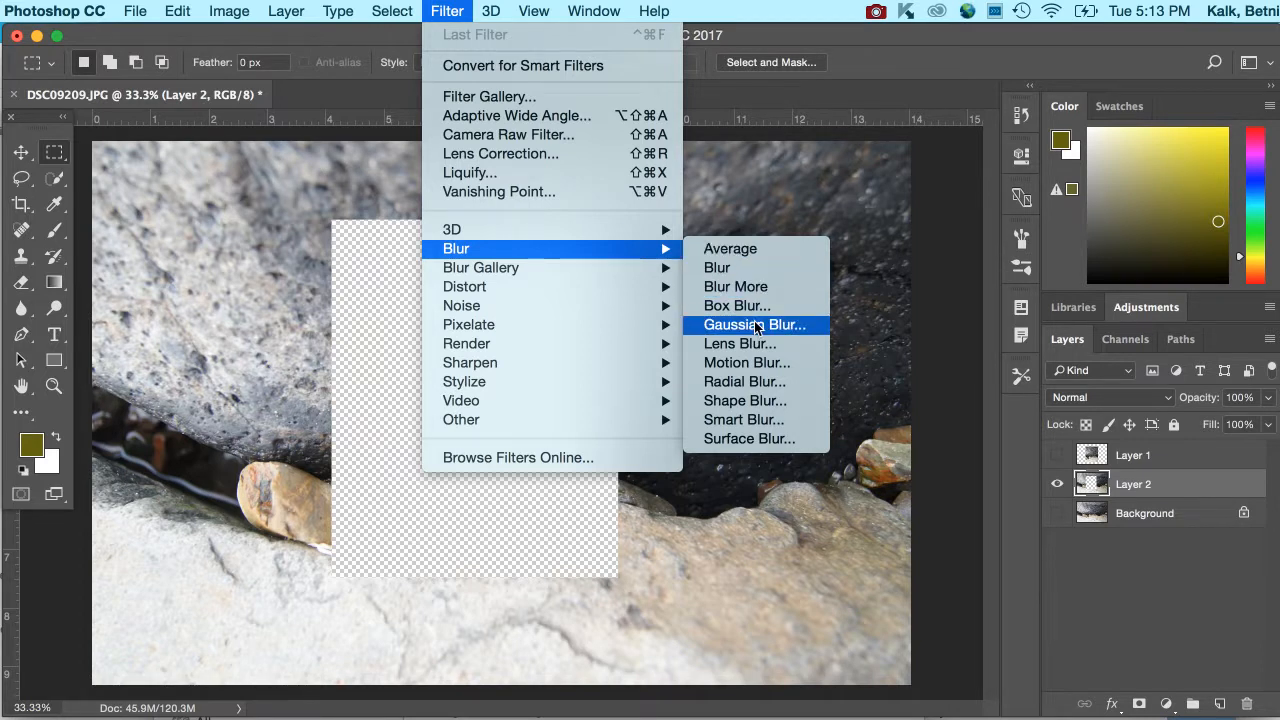
pyautogui.click(812, 324)
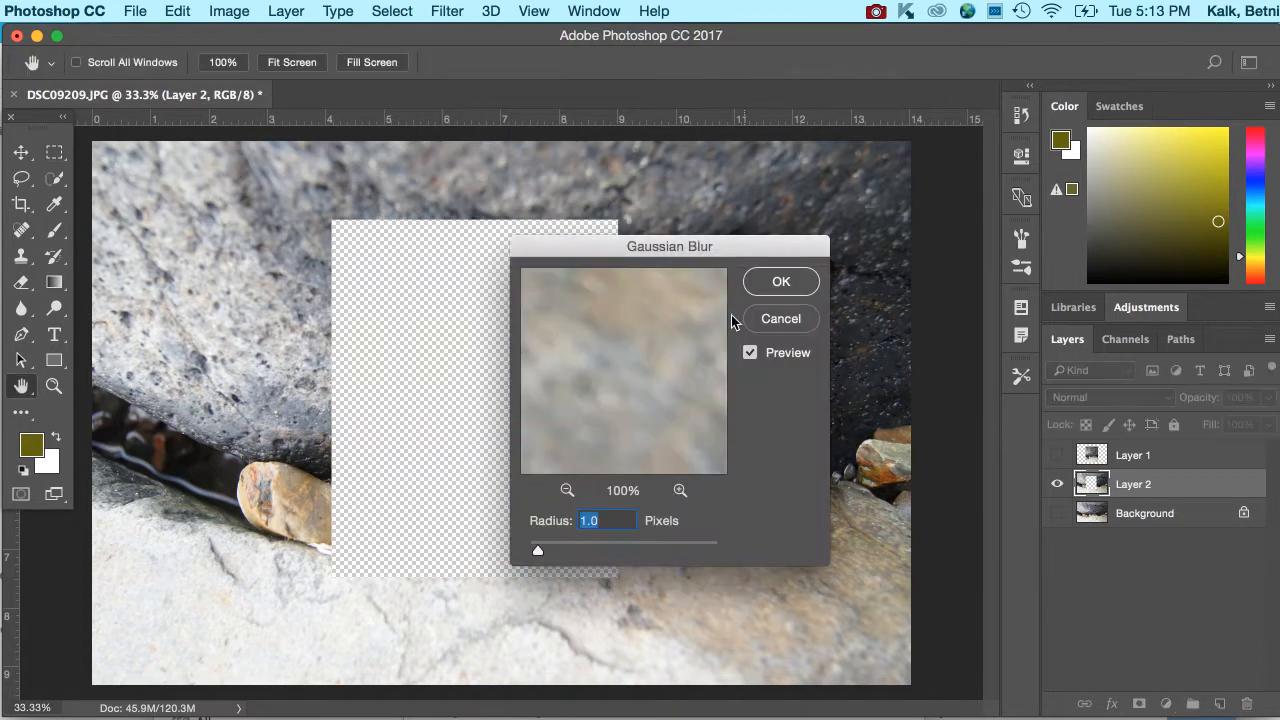
pyautogui.moveTo(594, 548); pyautogui.dragTo(647, 550)
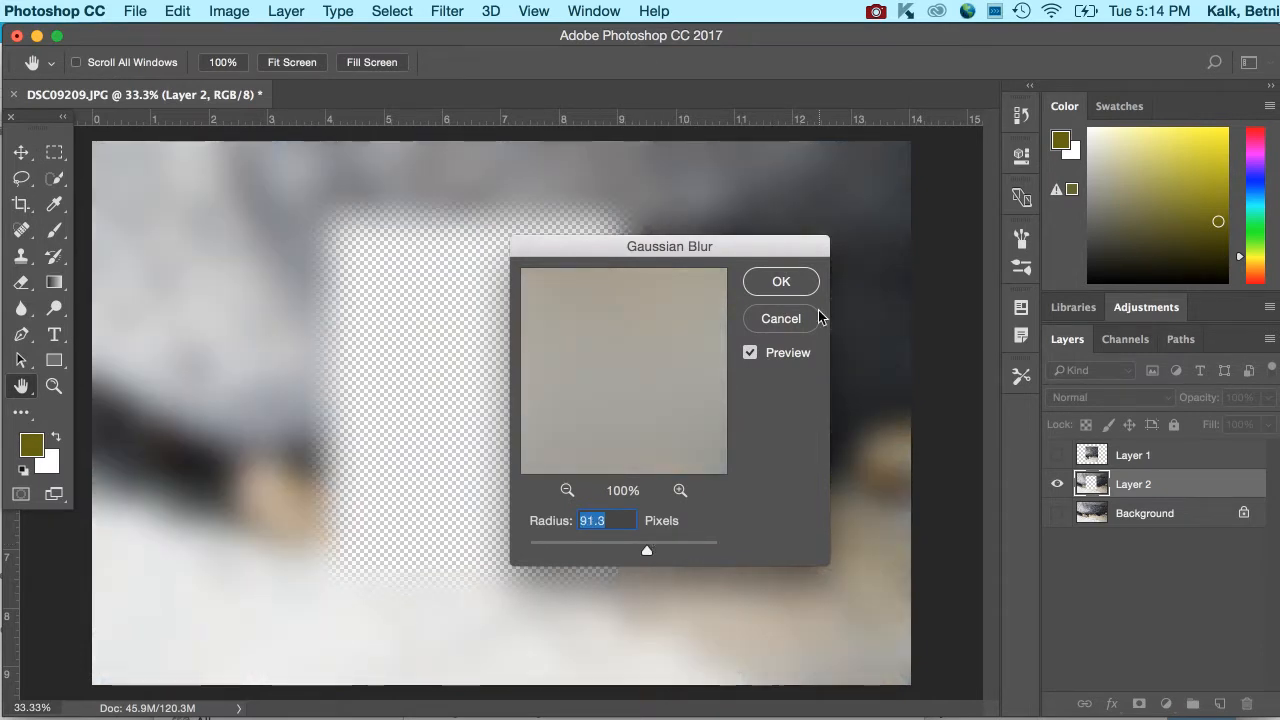
pyautogui.click(788, 280)
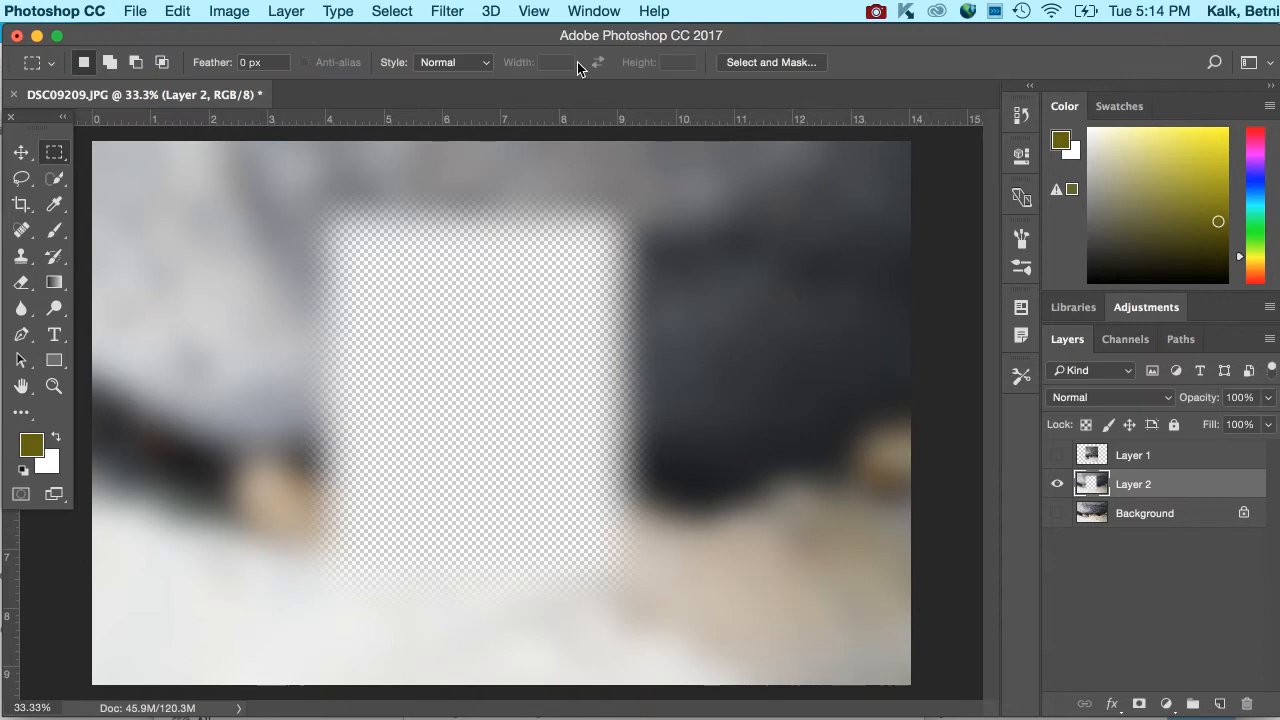
pyautogui.click(442, 8)
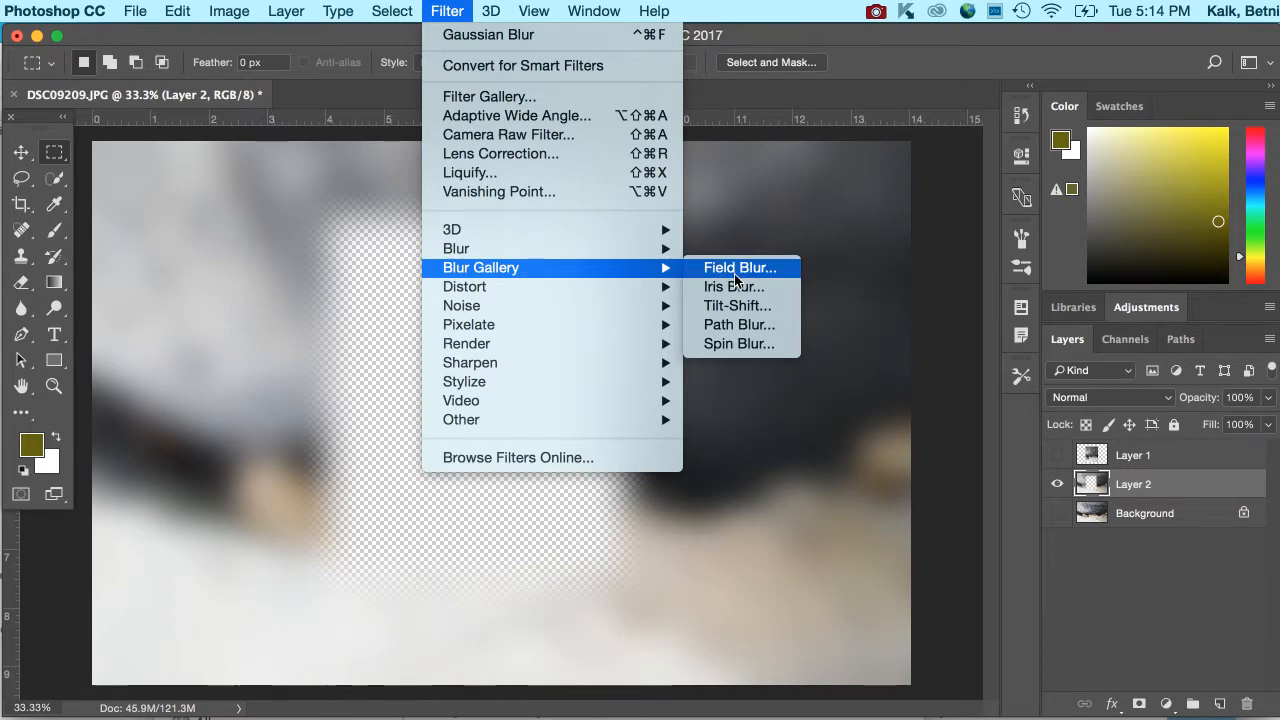
pyautogui.moveTo(640, 286)
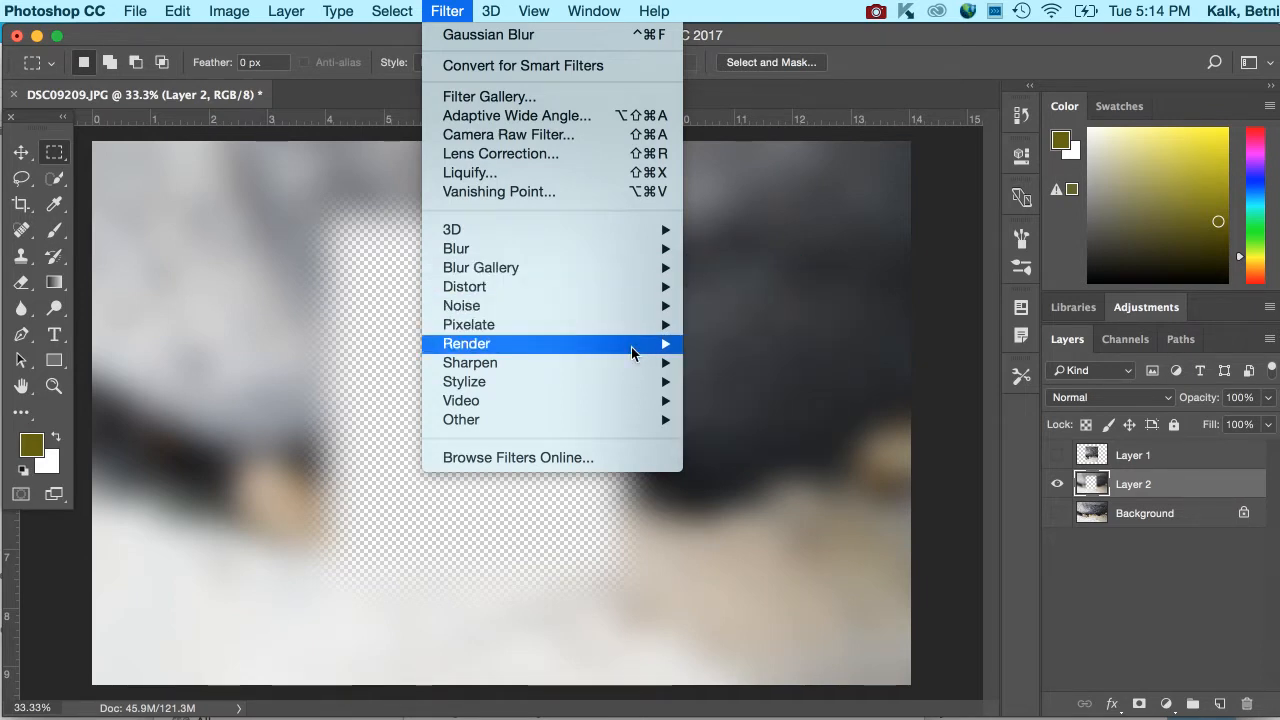
pyautogui.moveTo(631, 347)
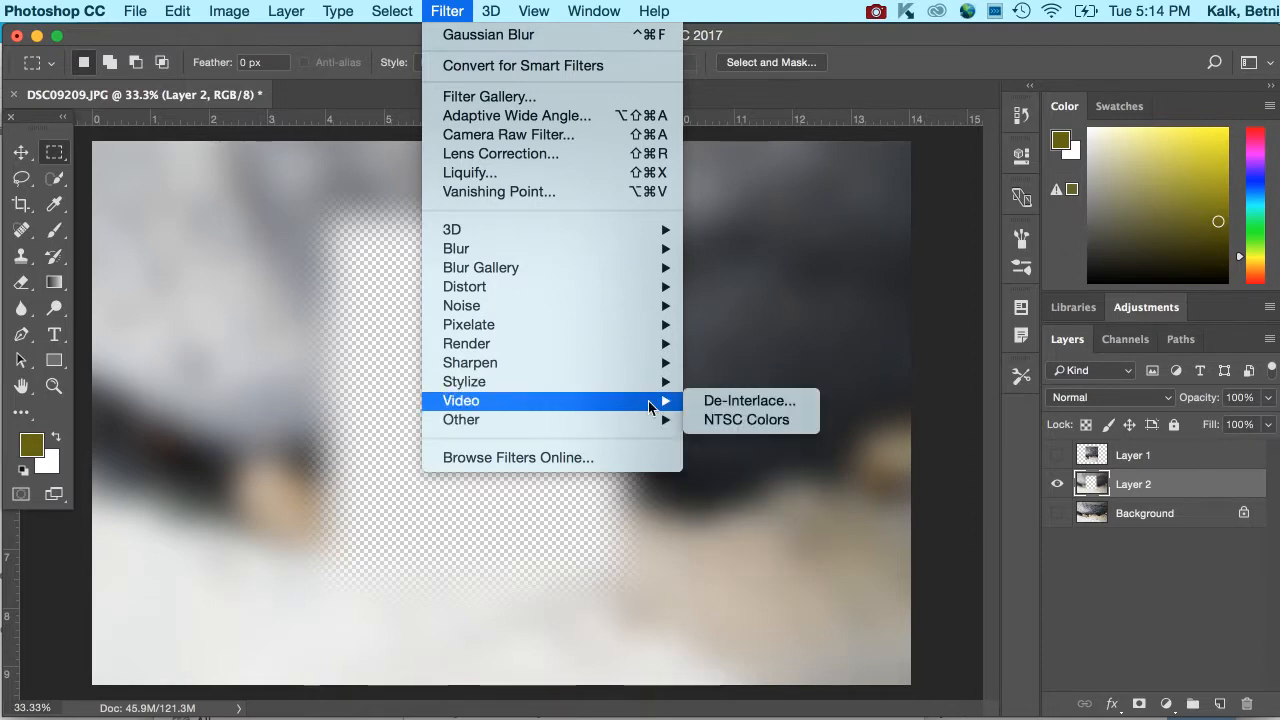
pyautogui.moveTo(641, 250)
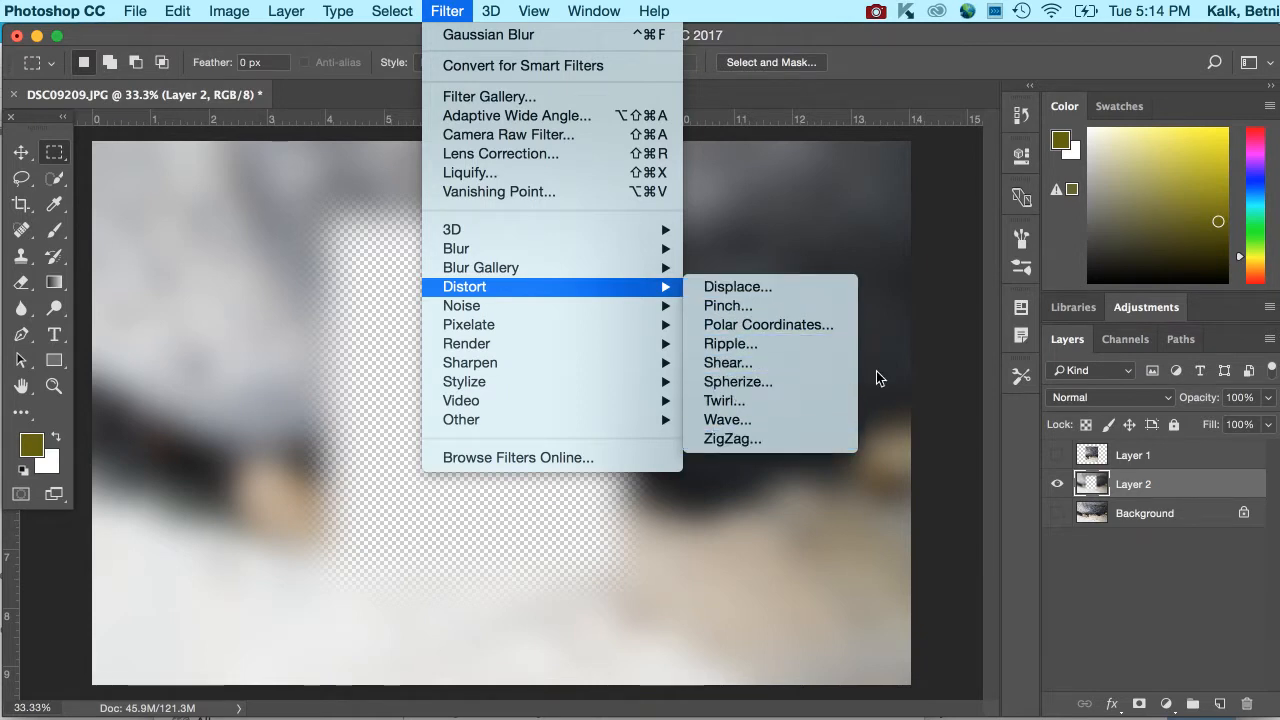
pyautogui.click(1156, 474)
# Make Layer 1 the active layer, hide Layer 2 and show Layer 1
pyautogui.click(1137, 458)
pyautogui.click(1058, 485)
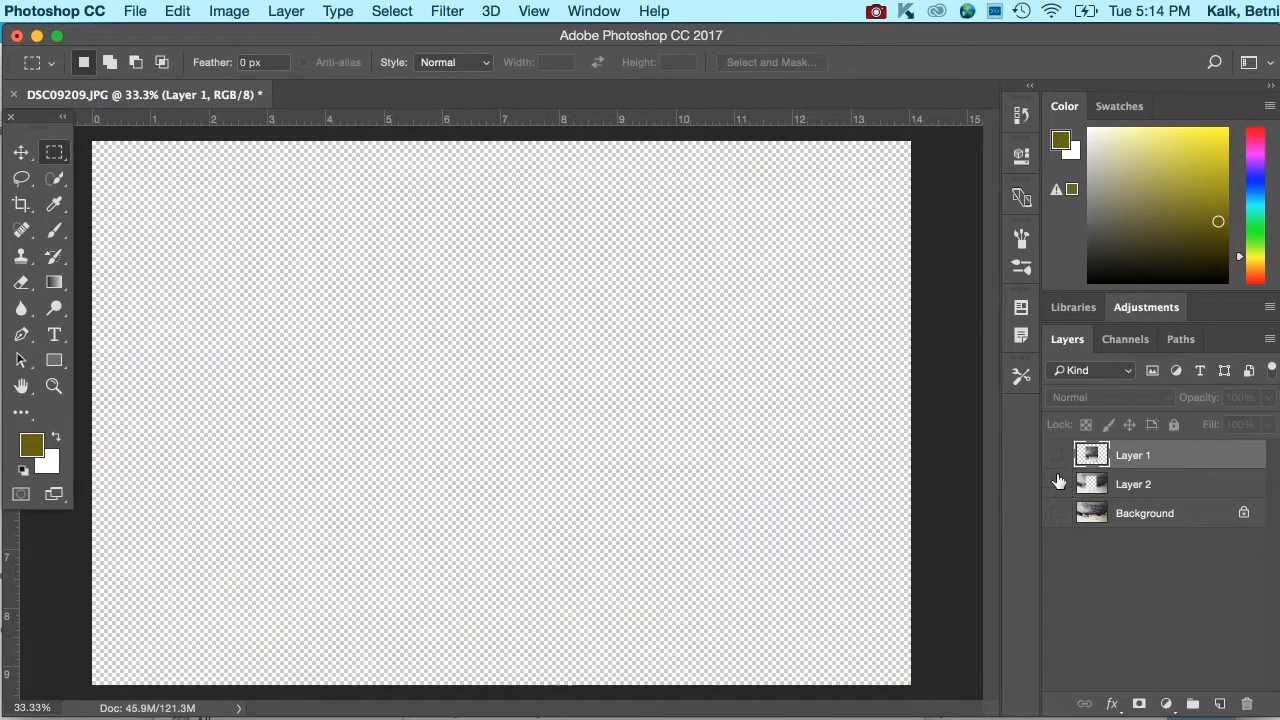
pyautogui.click(1057, 455)
# Try the Spherize filter on Layer 1 with an amount of -82% in Normal mode, and undo it
pyautogui.click(448, 10)
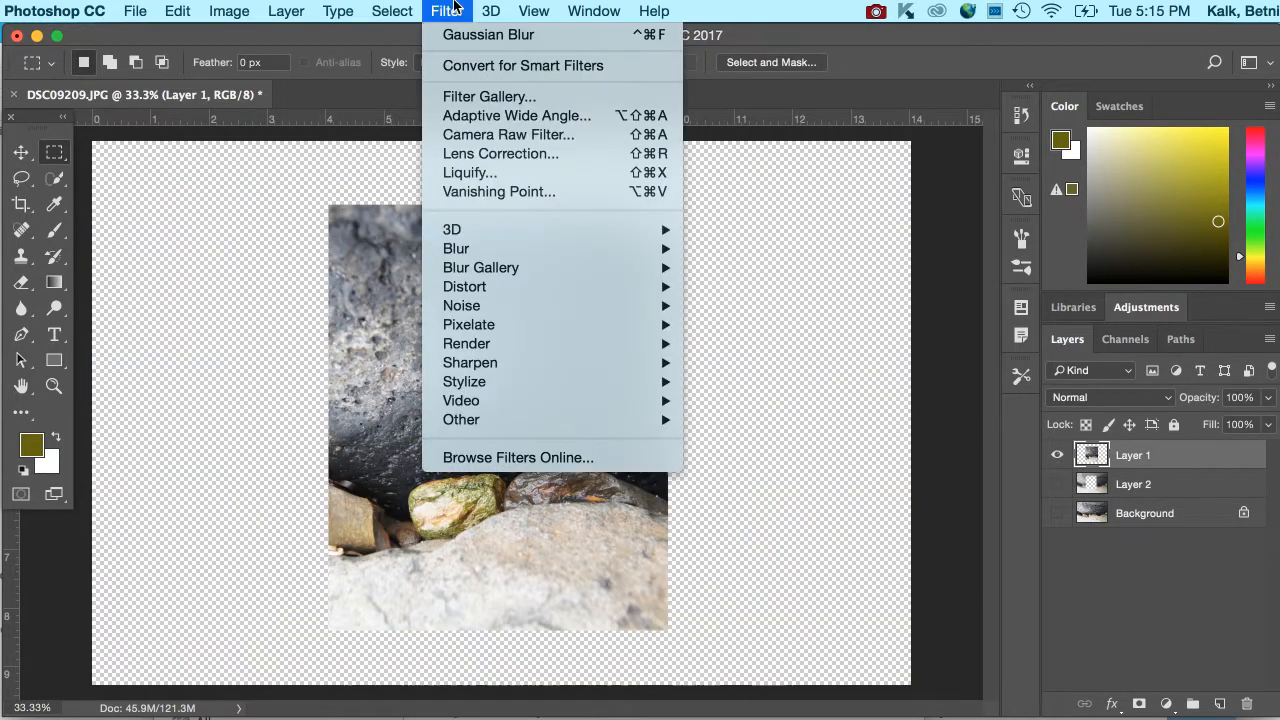
pyautogui.moveTo(552, 382)
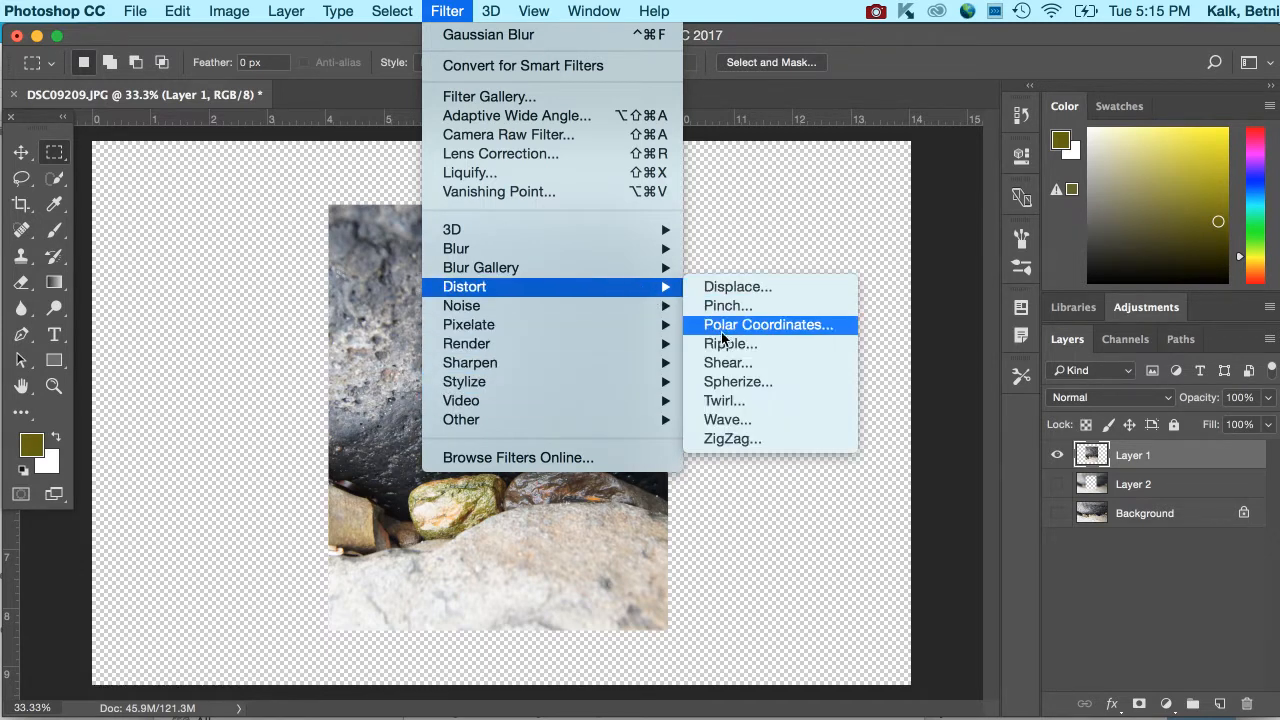
pyautogui.click(727, 384)
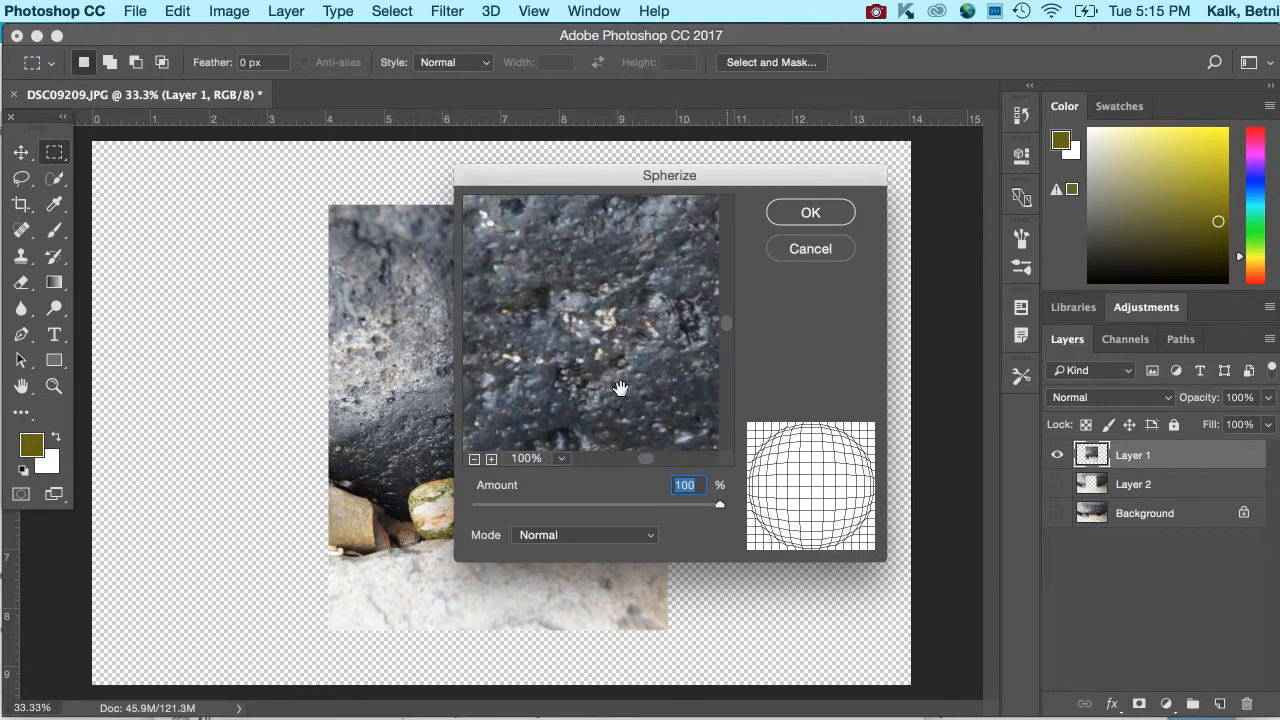
pyautogui.moveTo(720, 505); pyautogui.dragTo(497, 503)
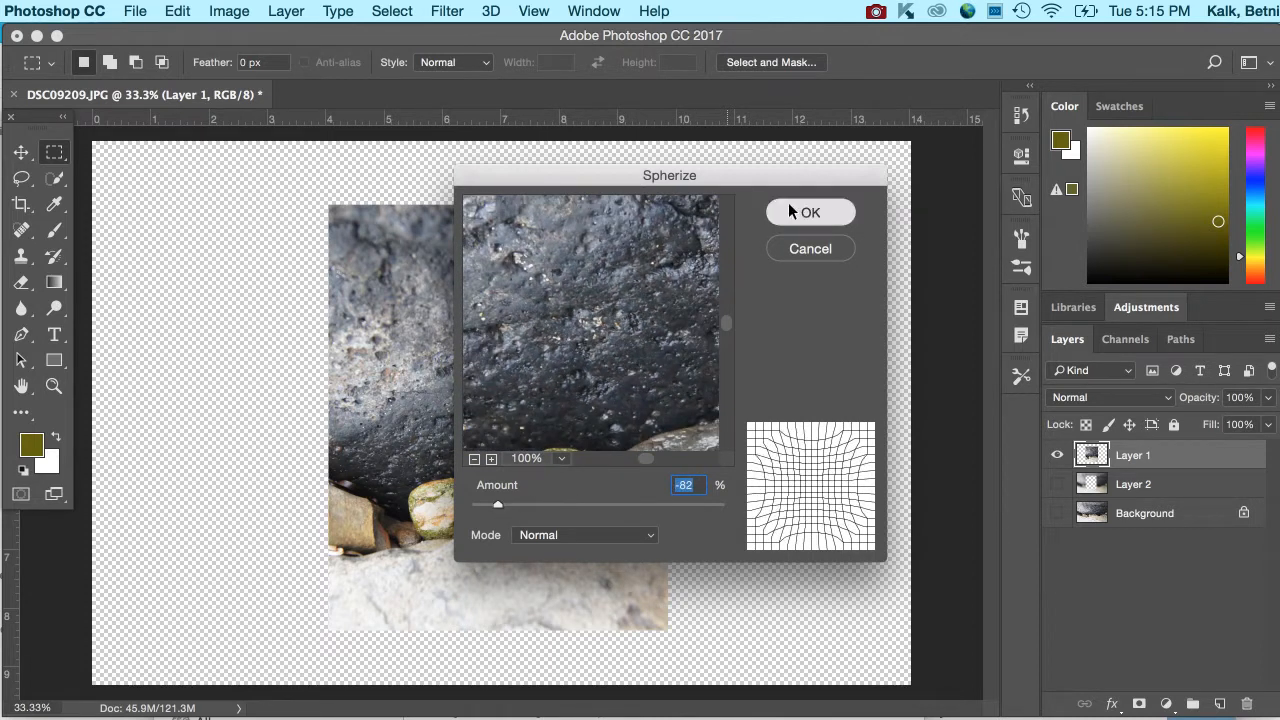
pyautogui.click(804, 212)
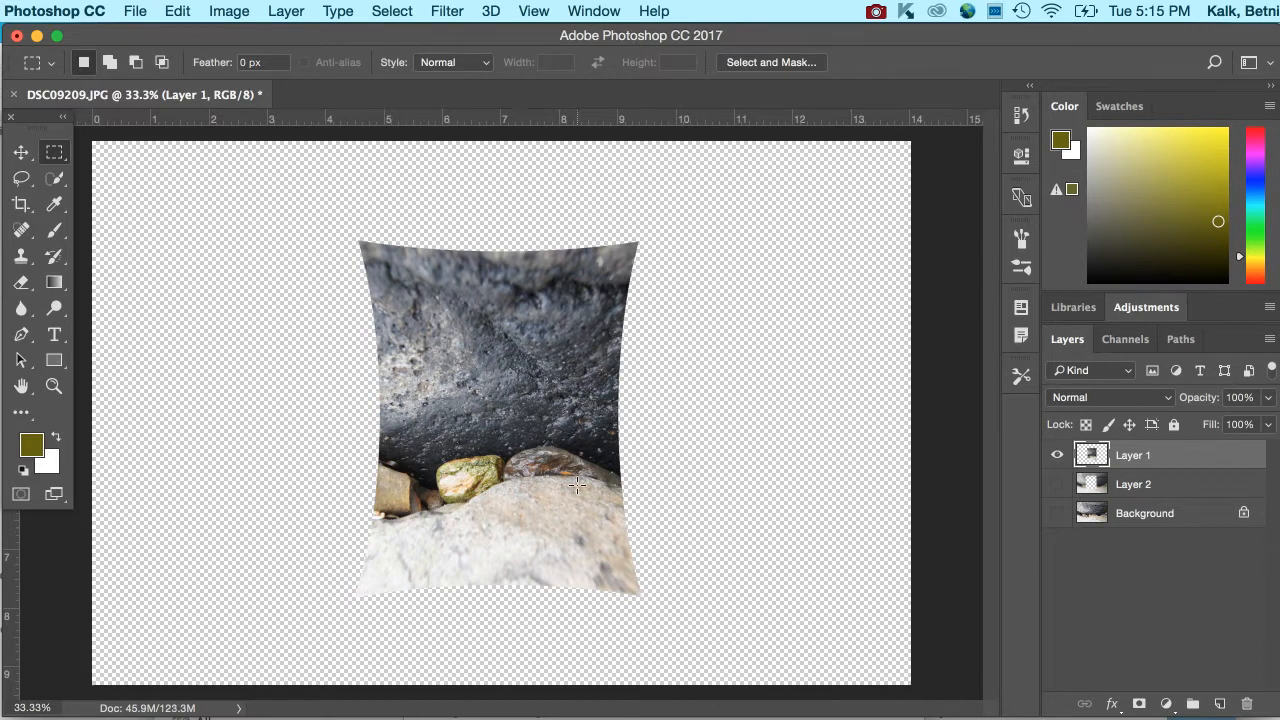
pyautogui.press('super+z')
# Try Lens Correction on Layer 1 with Remove Distortion at -1.00 and a vignette amount of +100, and cancel it
pyautogui.click(448, 12)
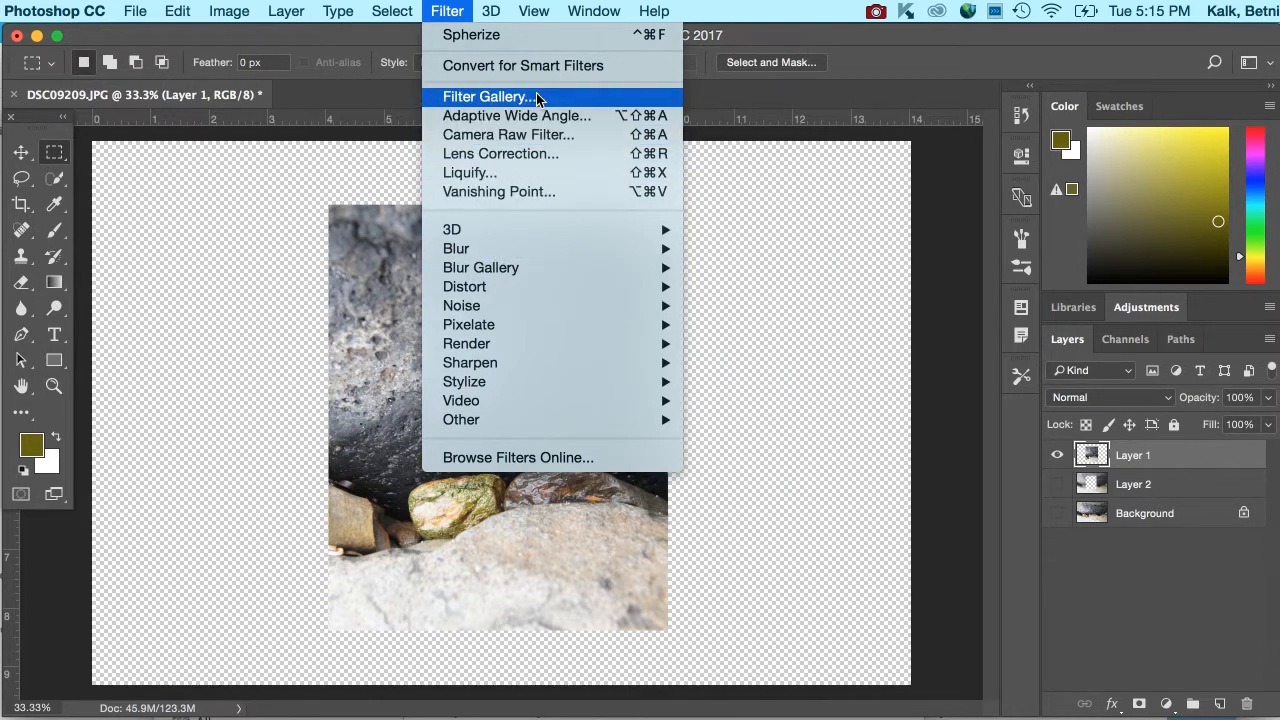
pyautogui.click(513, 155)
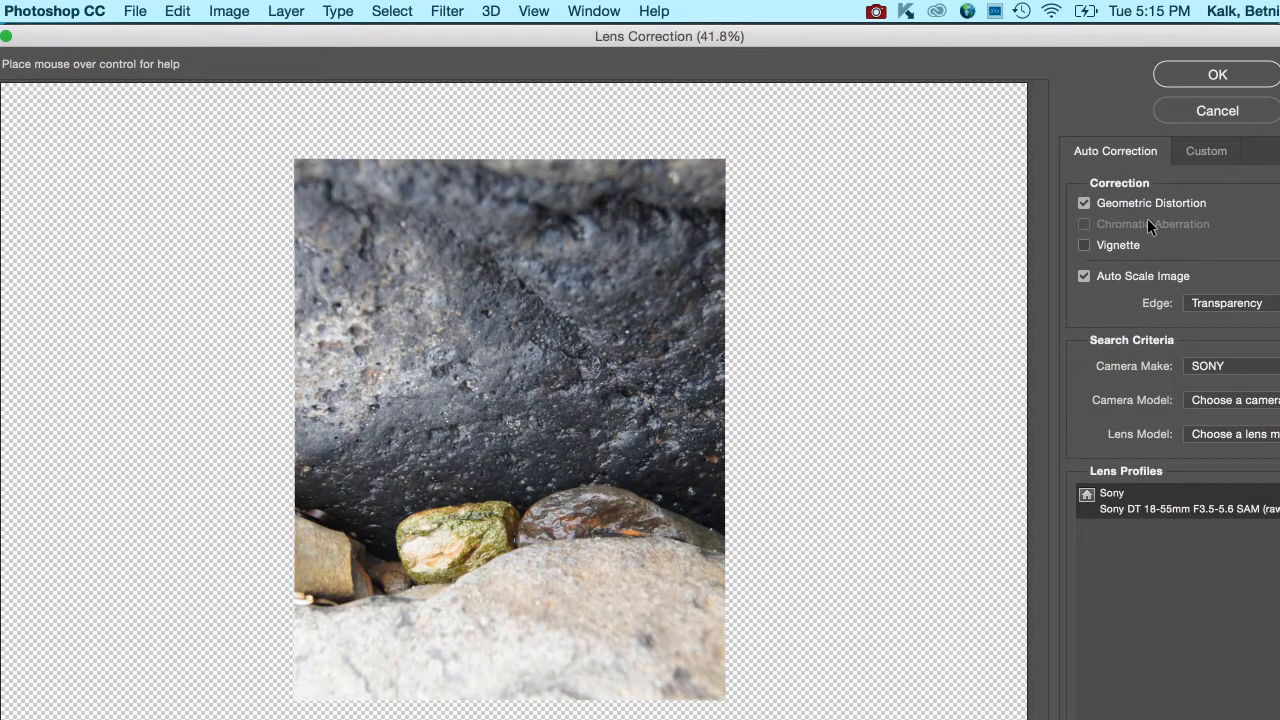
pyautogui.click(1203, 146)
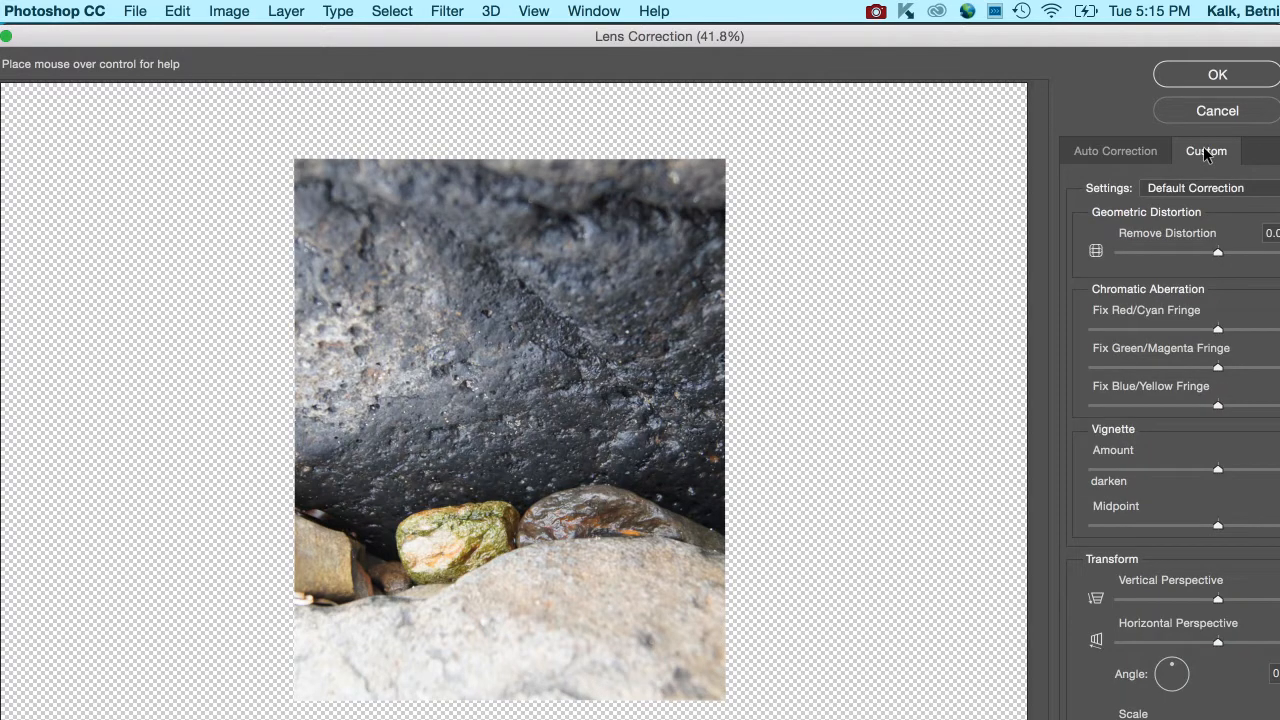
pyautogui.moveTo(1279, 719); pyautogui.dragTo(1268, 717)
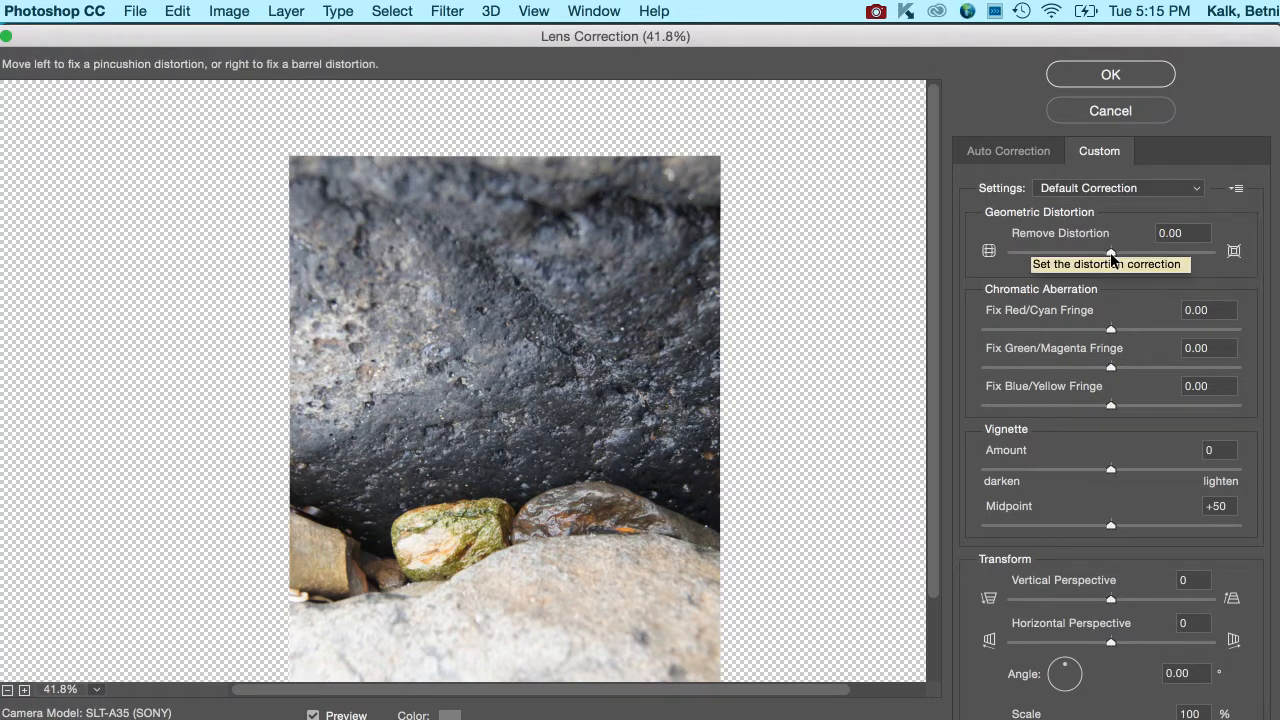
pyautogui.moveTo(1110, 252)
pyautogui.mouseDown()
pyautogui.moveTo(1133, 251)
pyautogui.moveTo(1108, 253)
pyautogui.mouseUp()
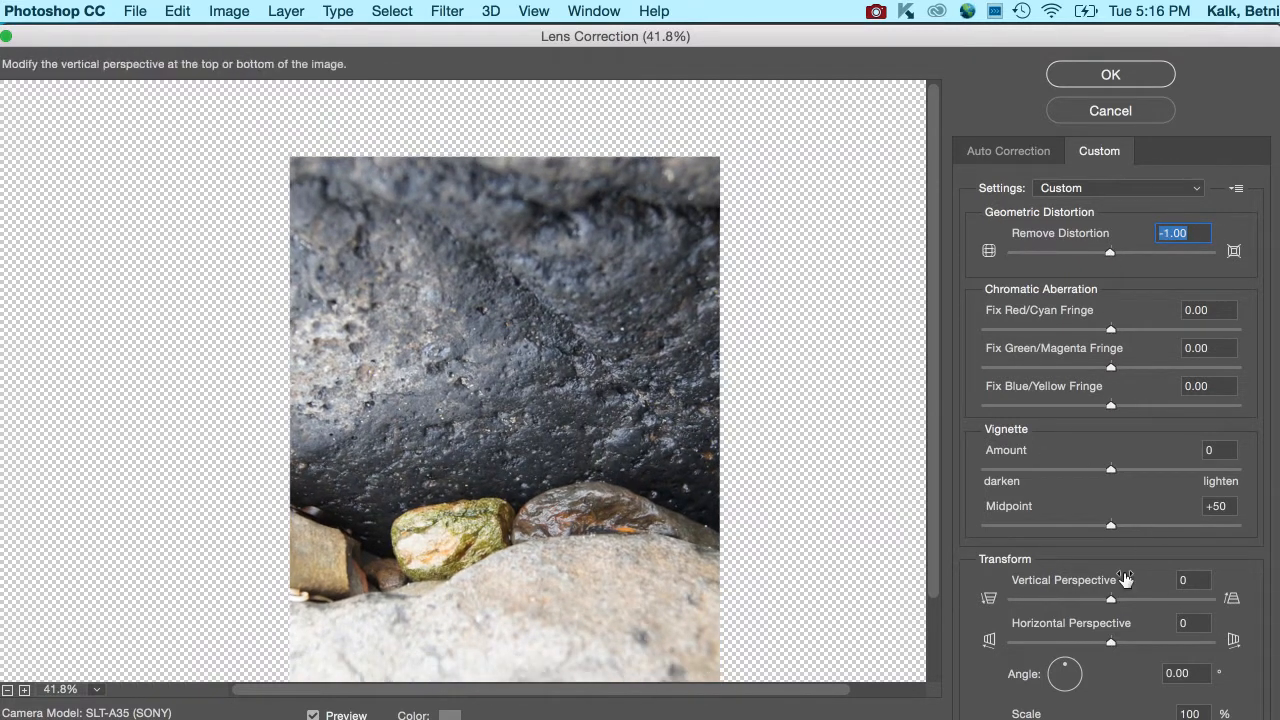
pyautogui.moveTo(1111, 466); pyautogui.dragTo(1249, 480)
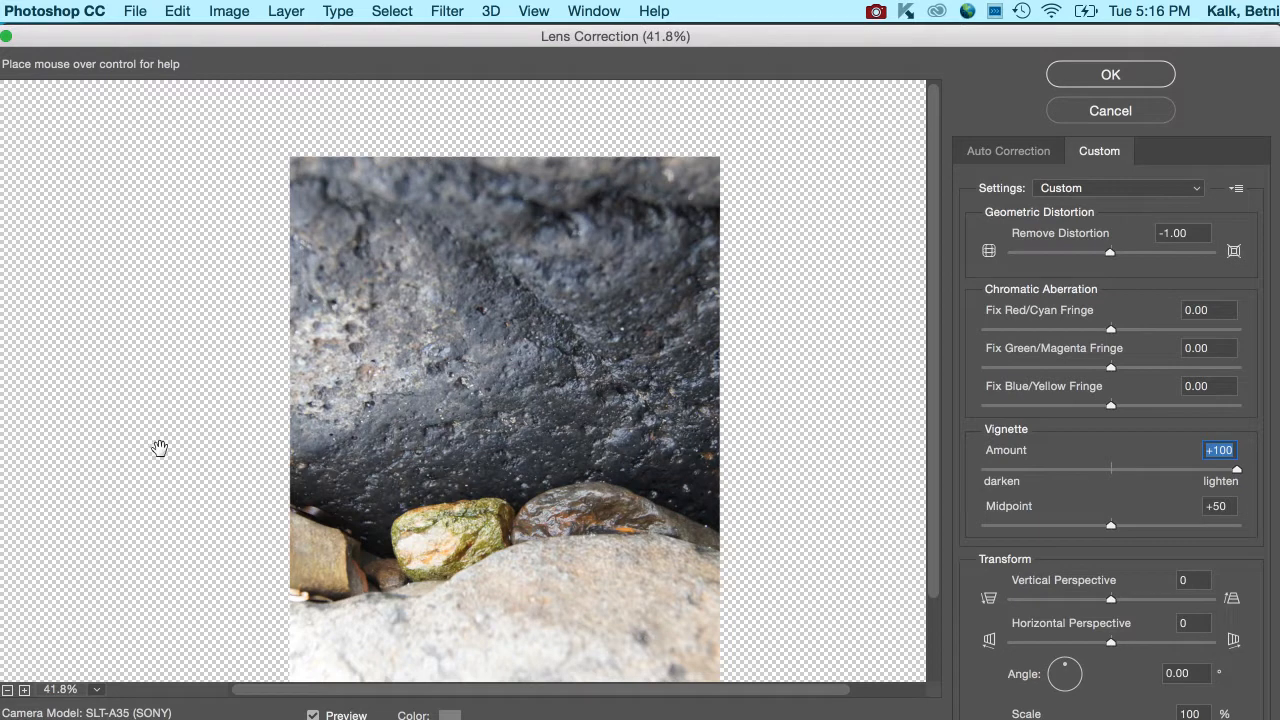
pyautogui.click(1118, 113)
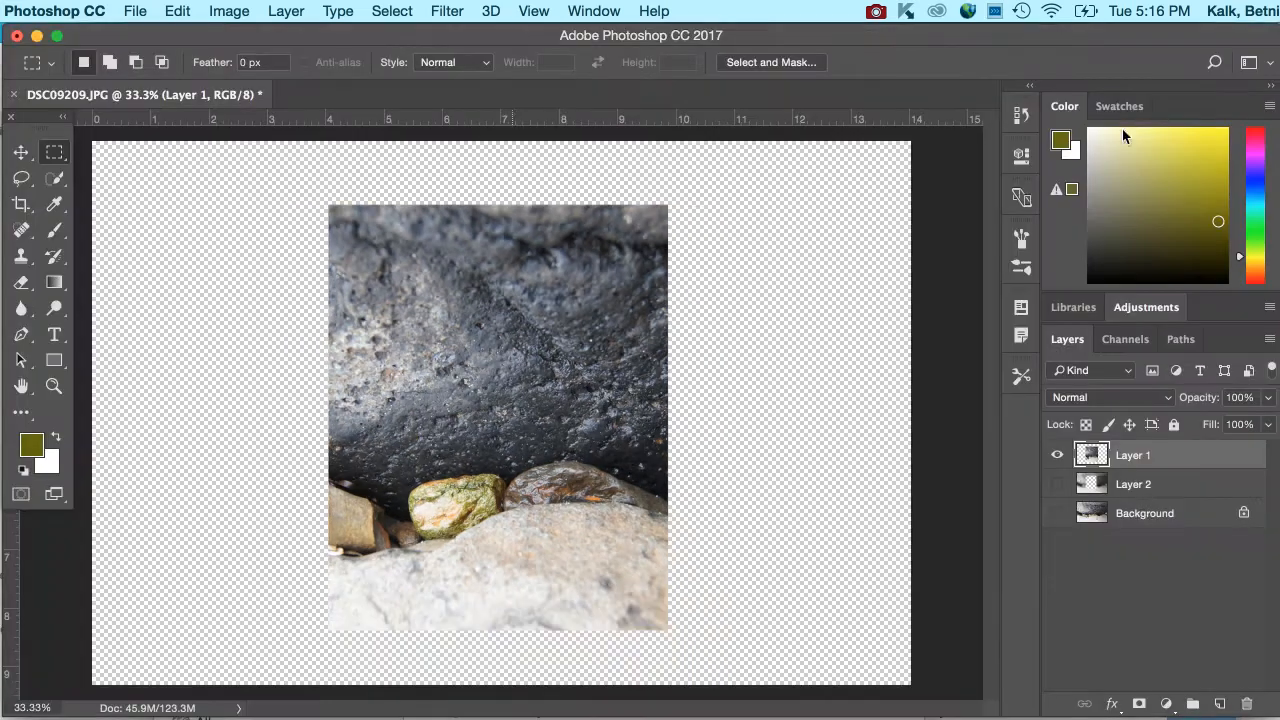
# Hide Layer 1 and unlock the Background layer, leaving it as the only visible layer
pyautogui.click(1057, 455)
pyautogui.click(1190, 513)
pyautogui.click(1244, 513)
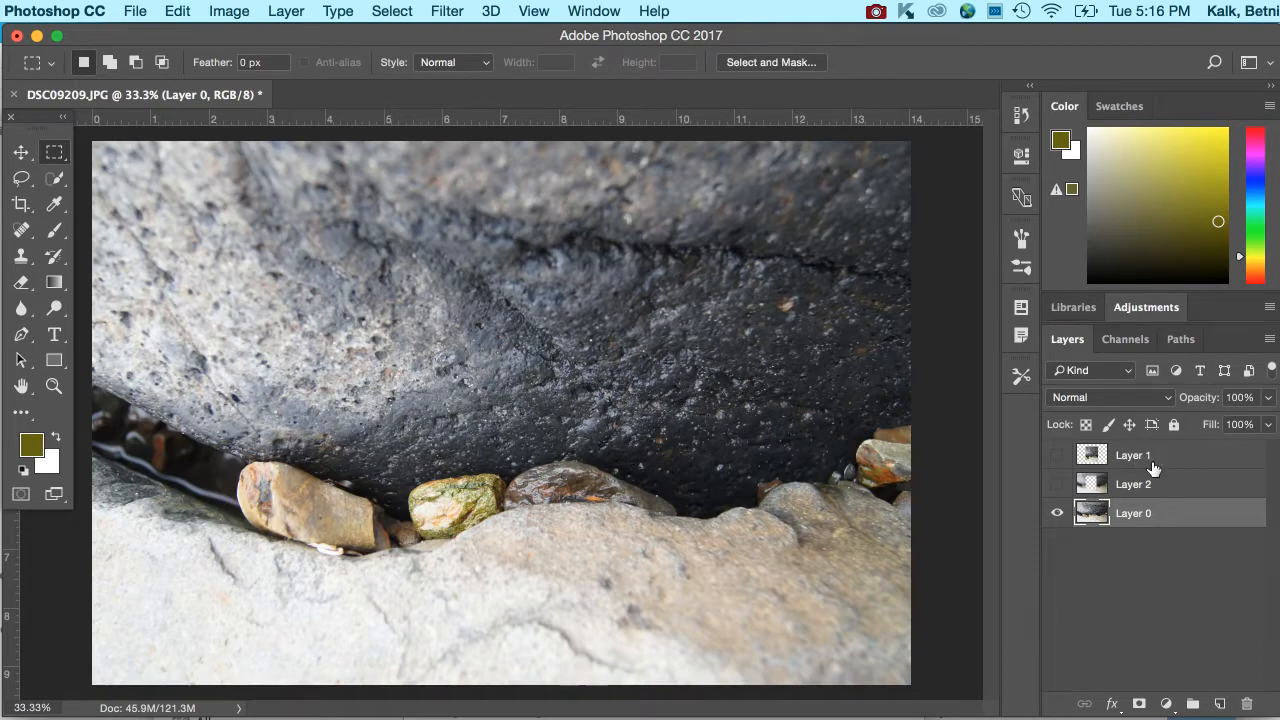
# Try a custom Lens Correction vignette amount of -100 on Layer 0, and bring it back to +2
pyautogui.click(446, 11)
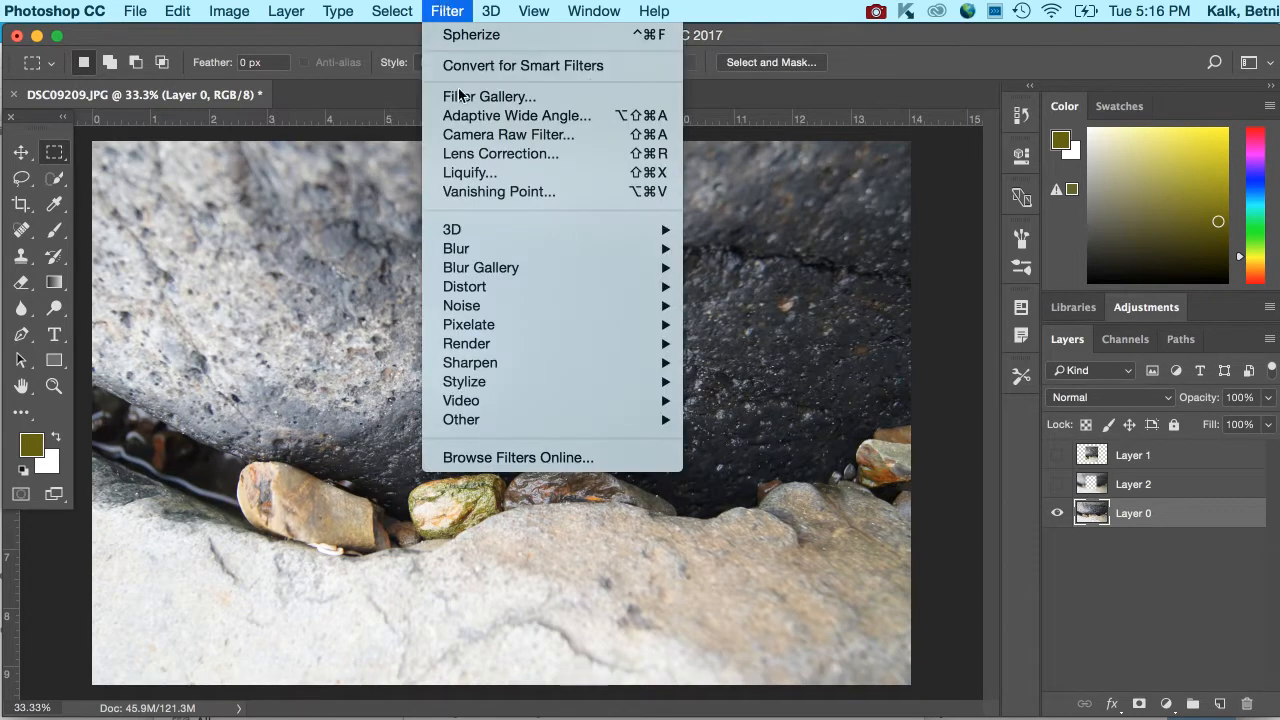
pyautogui.click(470, 154)
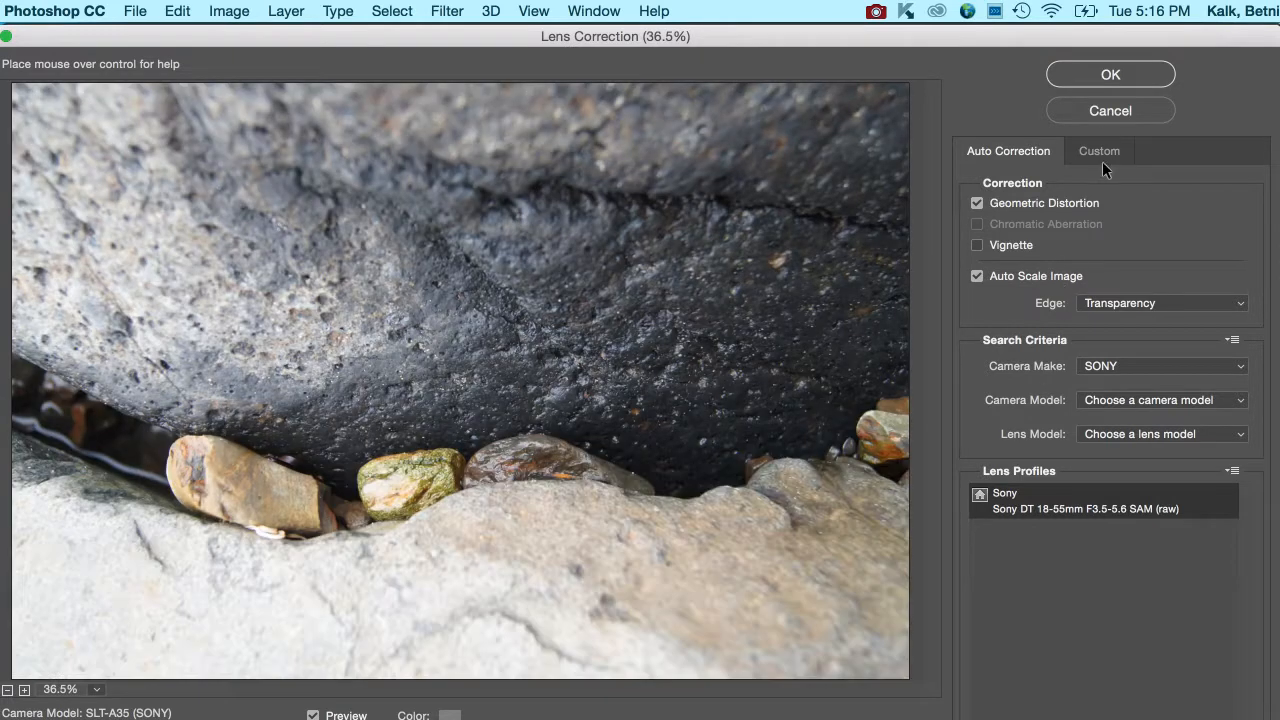
pyautogui.click(1102, 150)
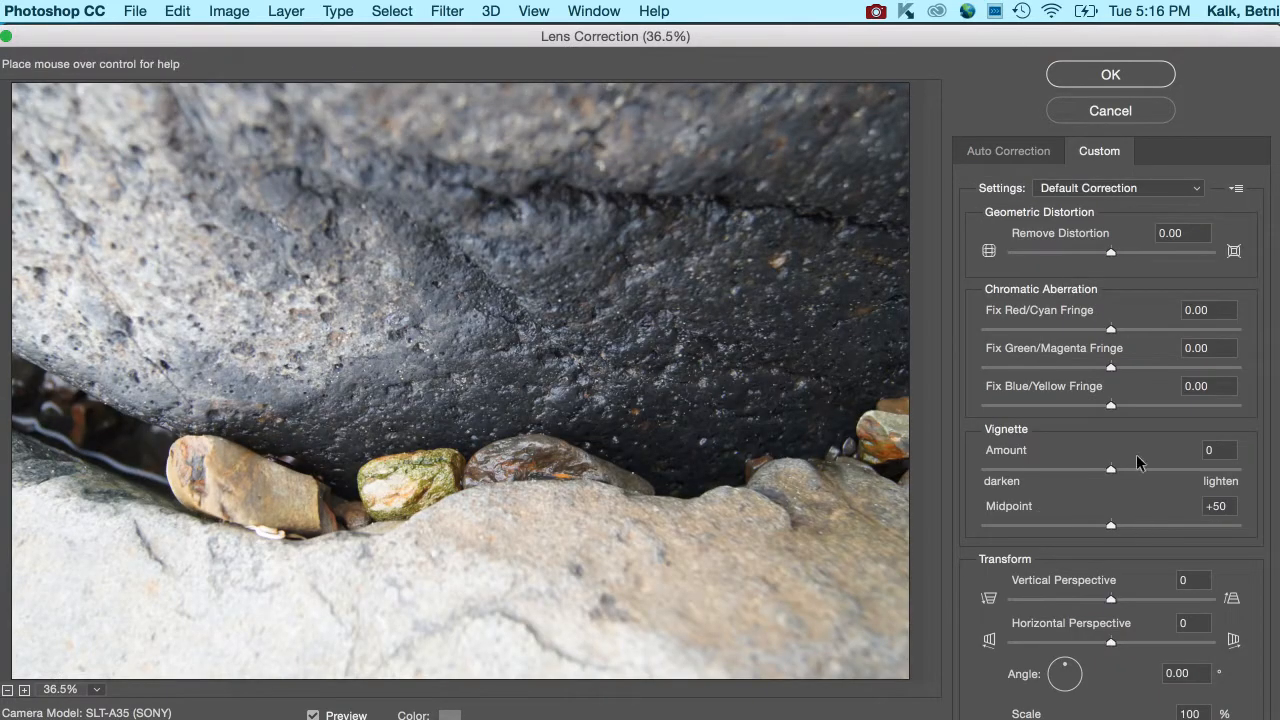
pyautogui.moveTo(1110, 468); pyautogui.dragTo(969, 451)
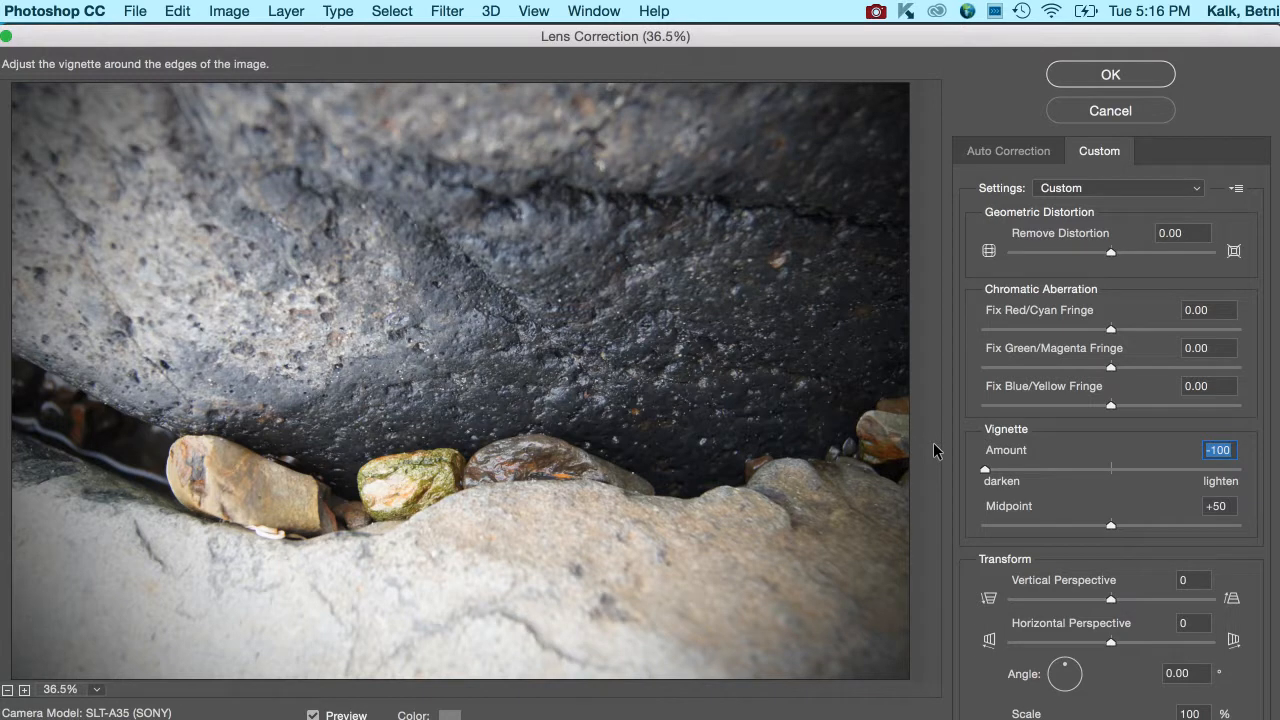
pyautogui.moveTo(995, 436); pyautogui.dragTo(1111, 447)
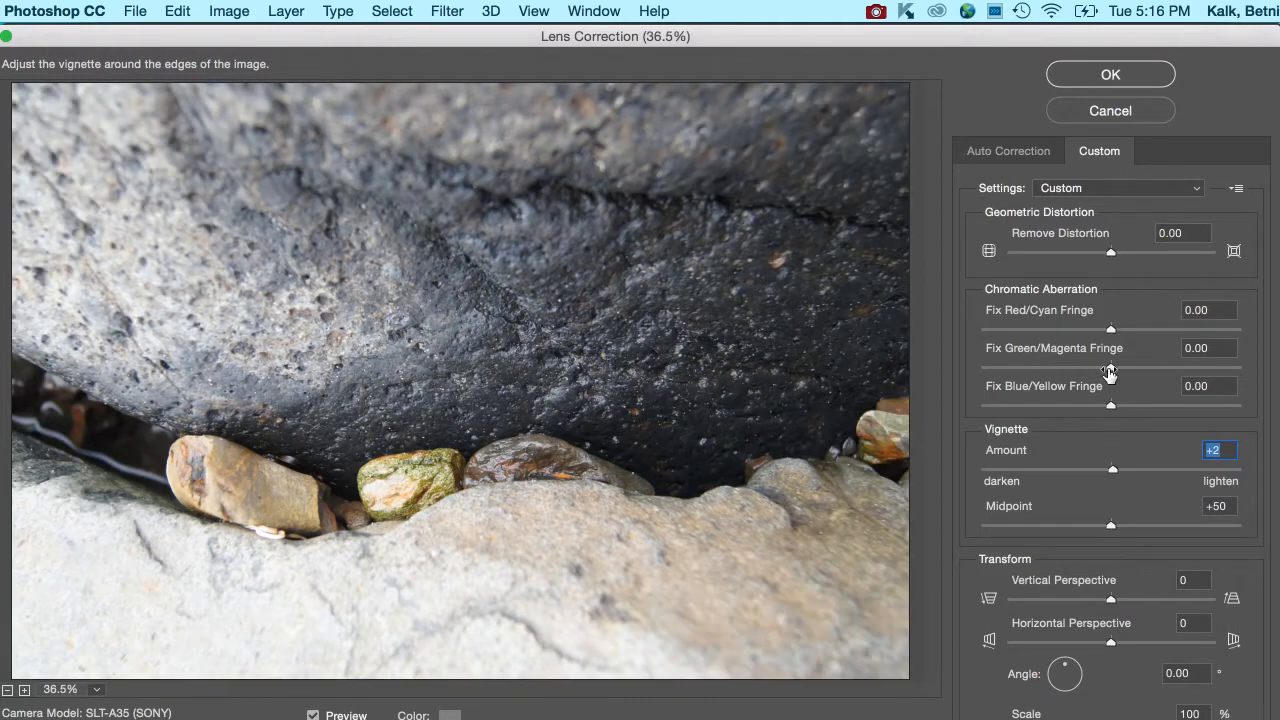
# Try vertical perspective values of +49 and +26 in Lens Correction, and cancel the filter
pyautogui.moveTo(1112, 597); pyautogui.dragTo(1139, 597)
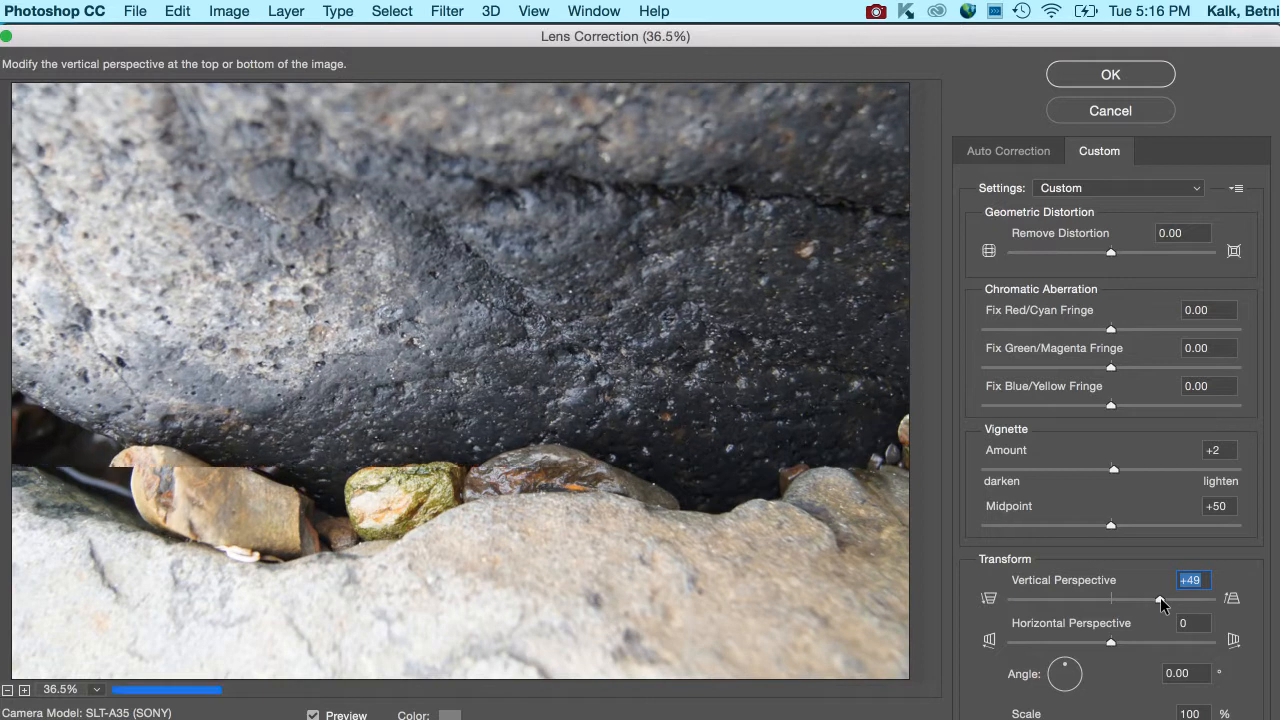
pyautogui.moveTo(1160, 597); pyautogui.dragTo(1137, 595)
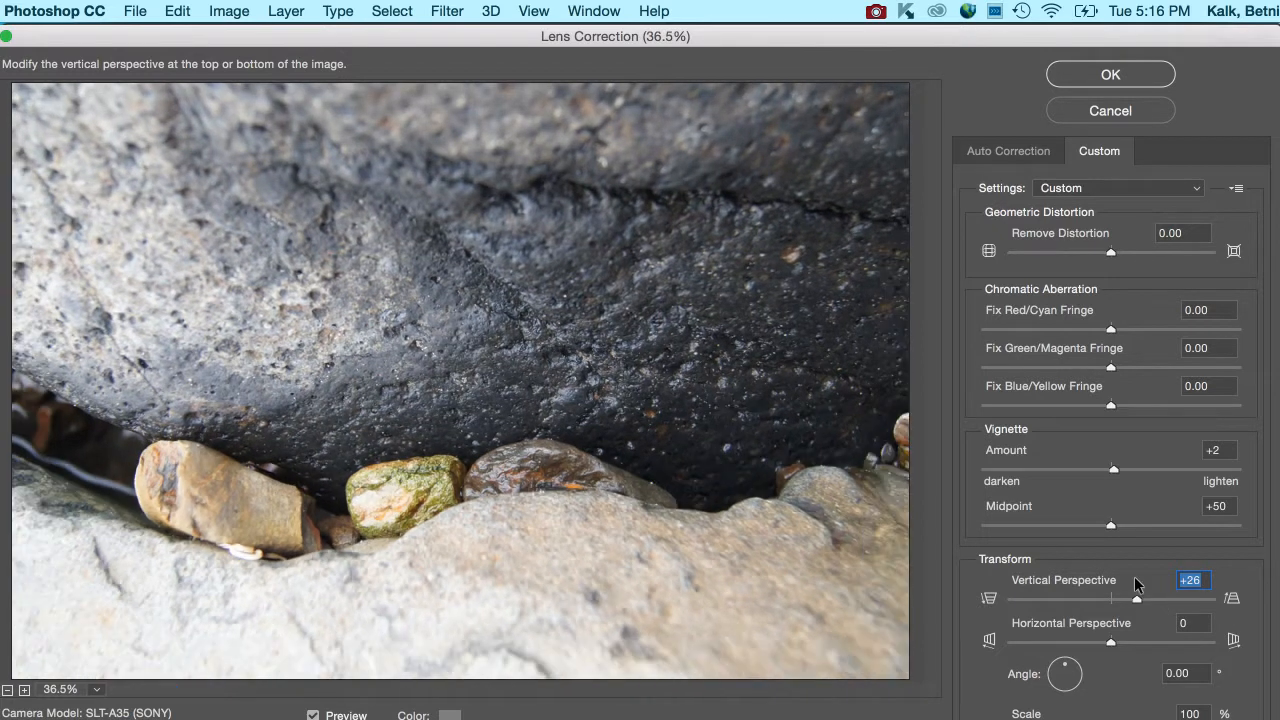
pyautogui.click(1112, 116)
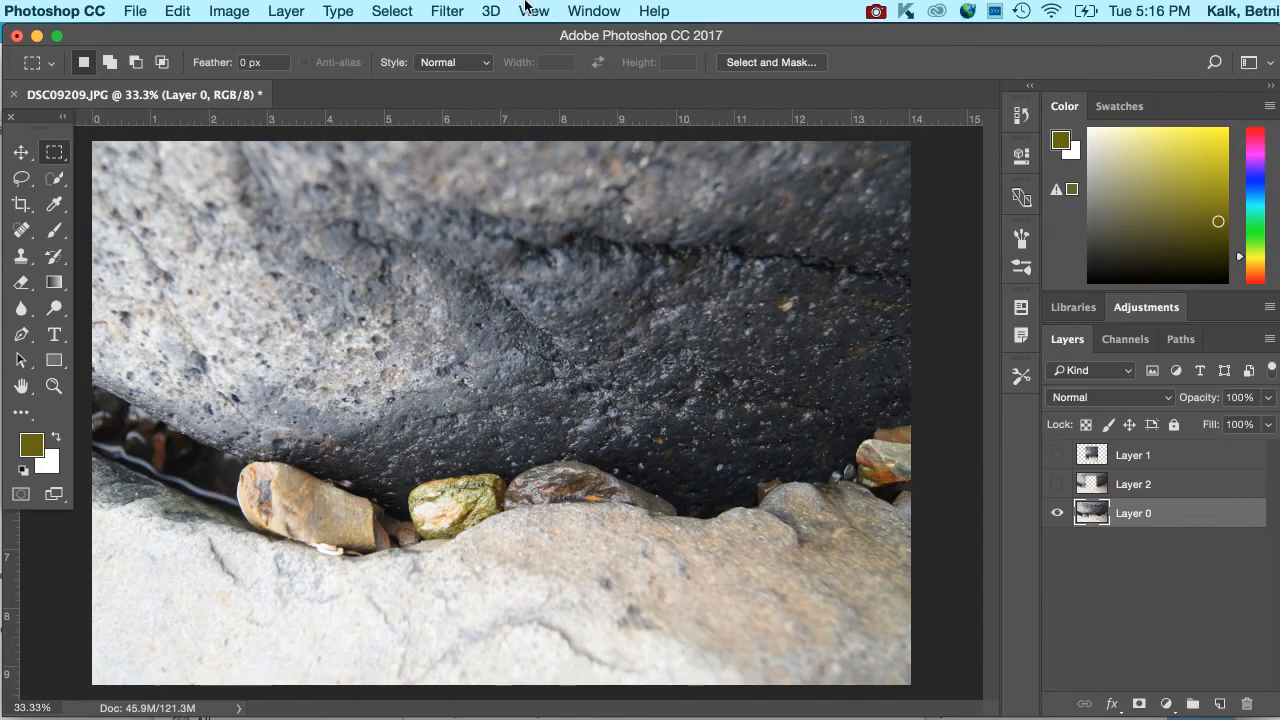
# Fit the image on screen, and zoom out in stages to 6.25%
pyautogui.click(530, 10)
pyautogui.moveTo(509, 6)
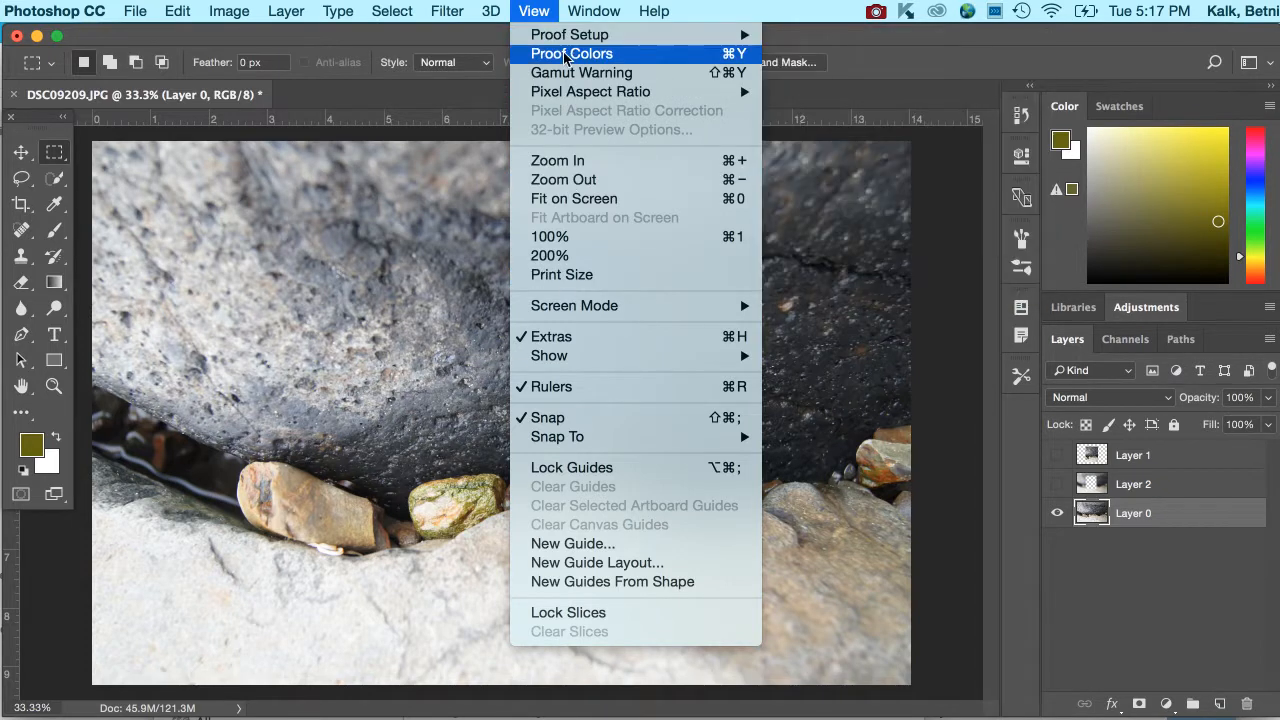
pyautogui.moveTo(563, 92)
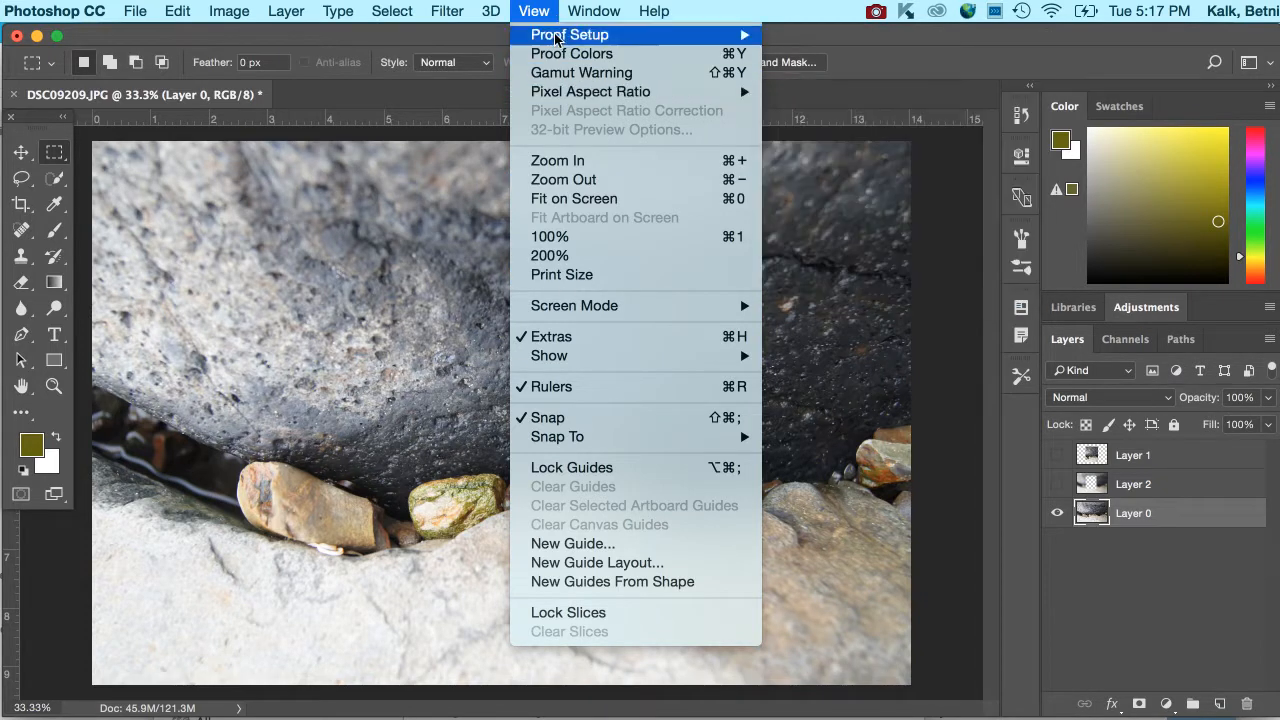
pyautogui.moveTo(594, 11)
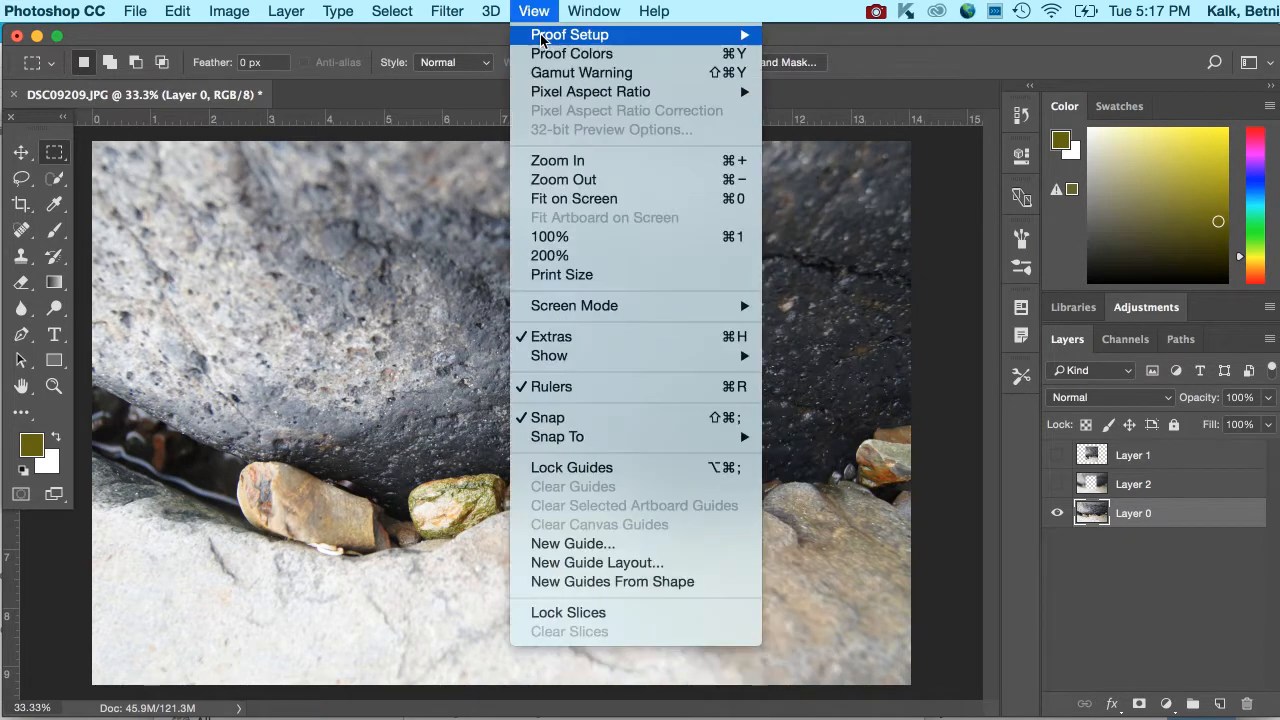
pyautogui.click(724, 200)
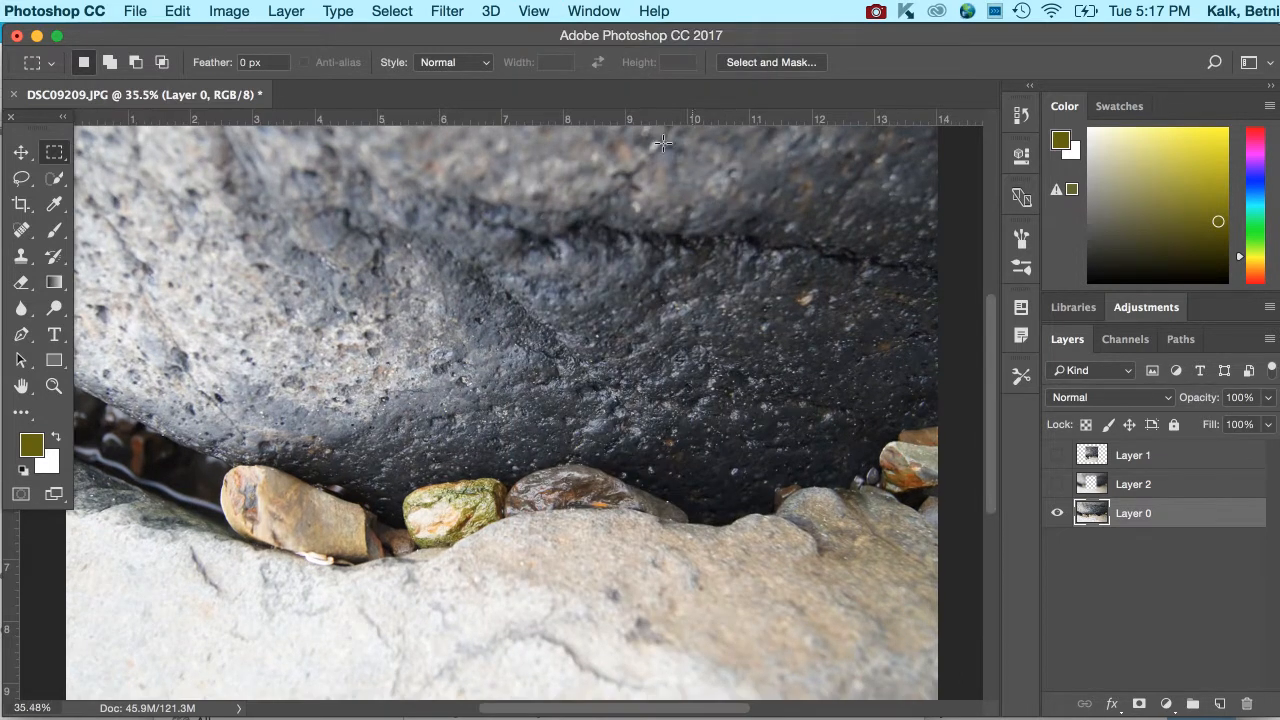
pyautogui.press('super+minus')
pyautogui.press('super+minus')
pyautogui.press('super+minus')
pyautogui.press('super+minus')
pyautogui.press('super+minus')
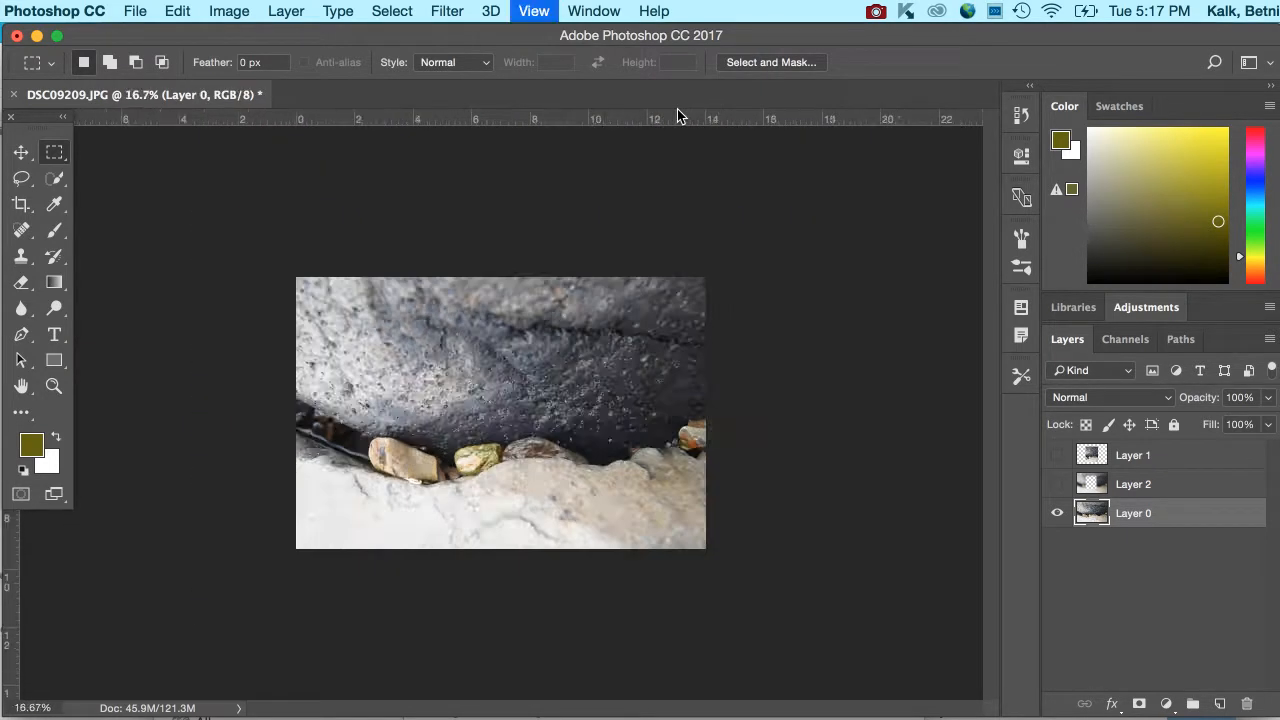
pyautogui.press('super+minus')
# View the image at 100%, and fit it on screen again
pyautogui.click(555, 8)
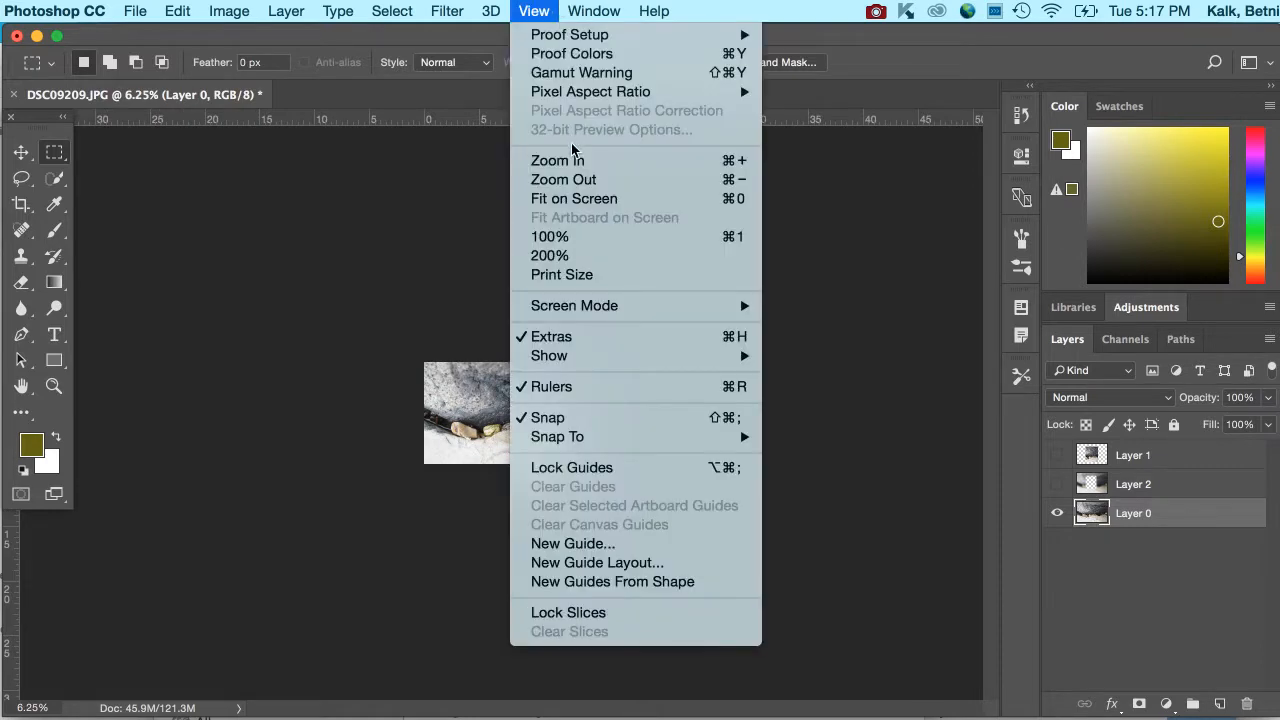
pyautogui.click(570, 240)
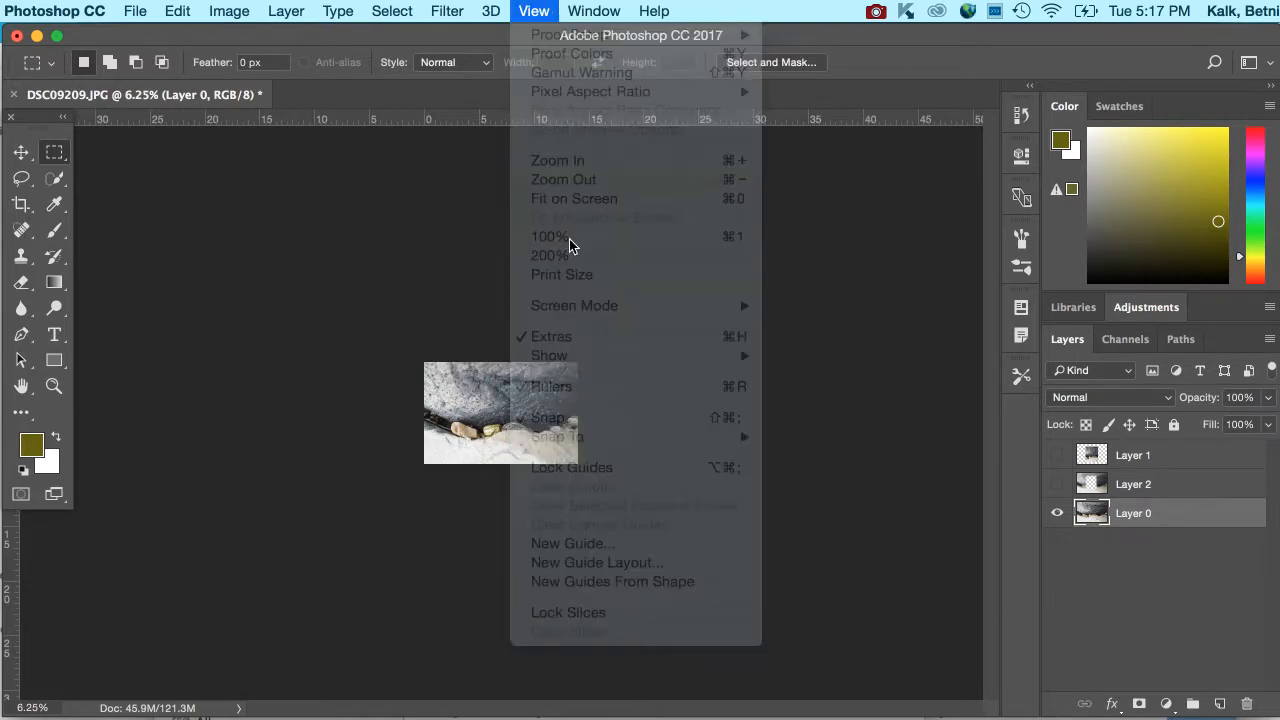
pyautogui.scroll(-3, 585, 290)
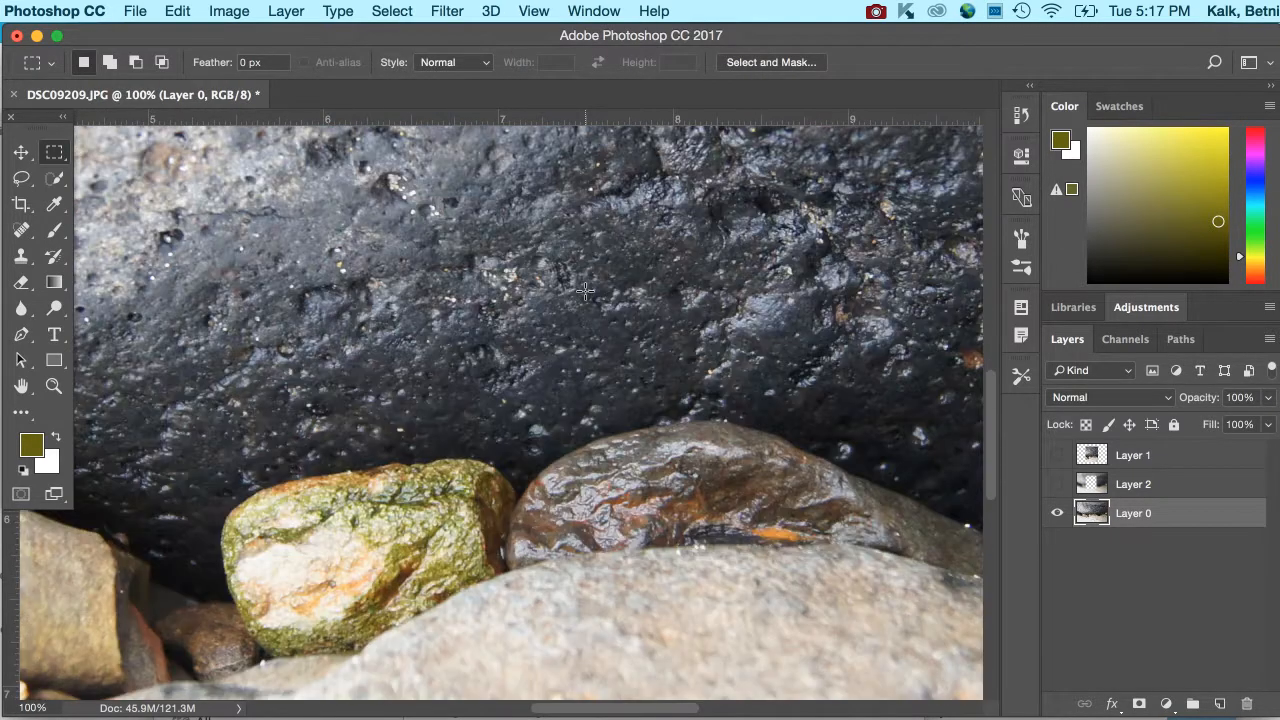
pyautogui.click(540, 10)
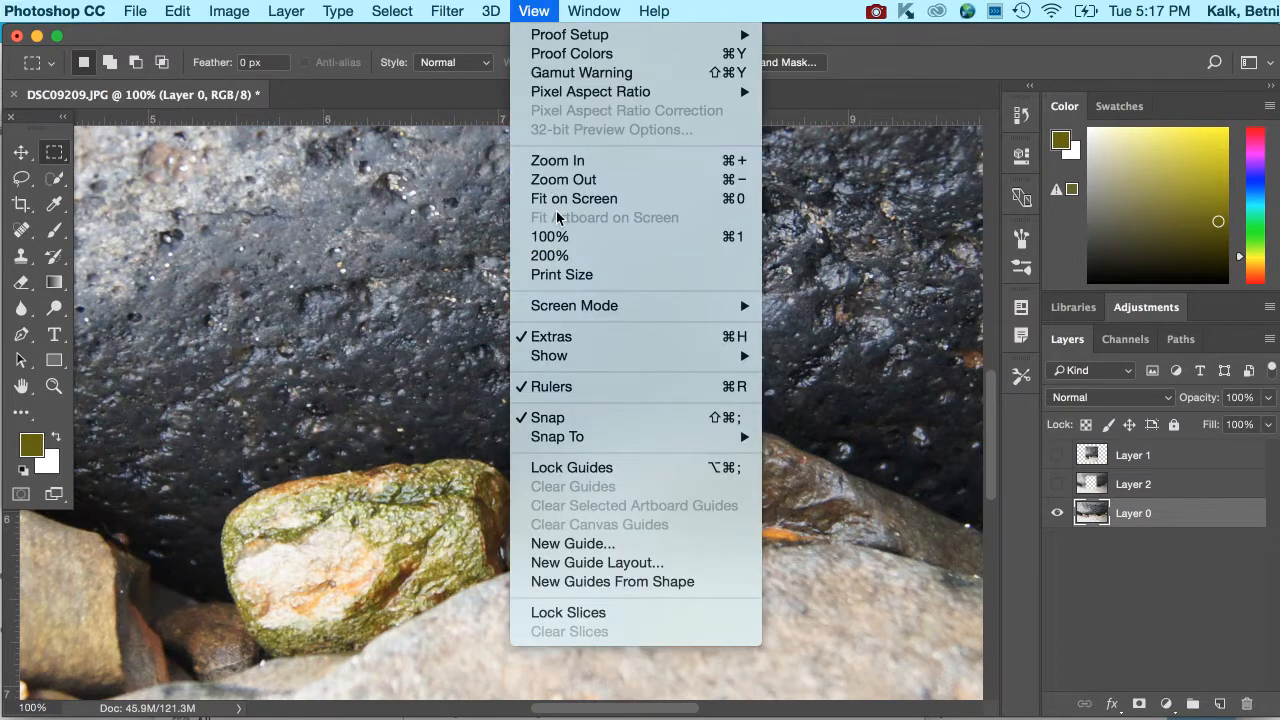
pyautogui.click(556, 197)
# Magnify the image to 100% again, and switch to its print size view
pyautogui.click(535, 10)
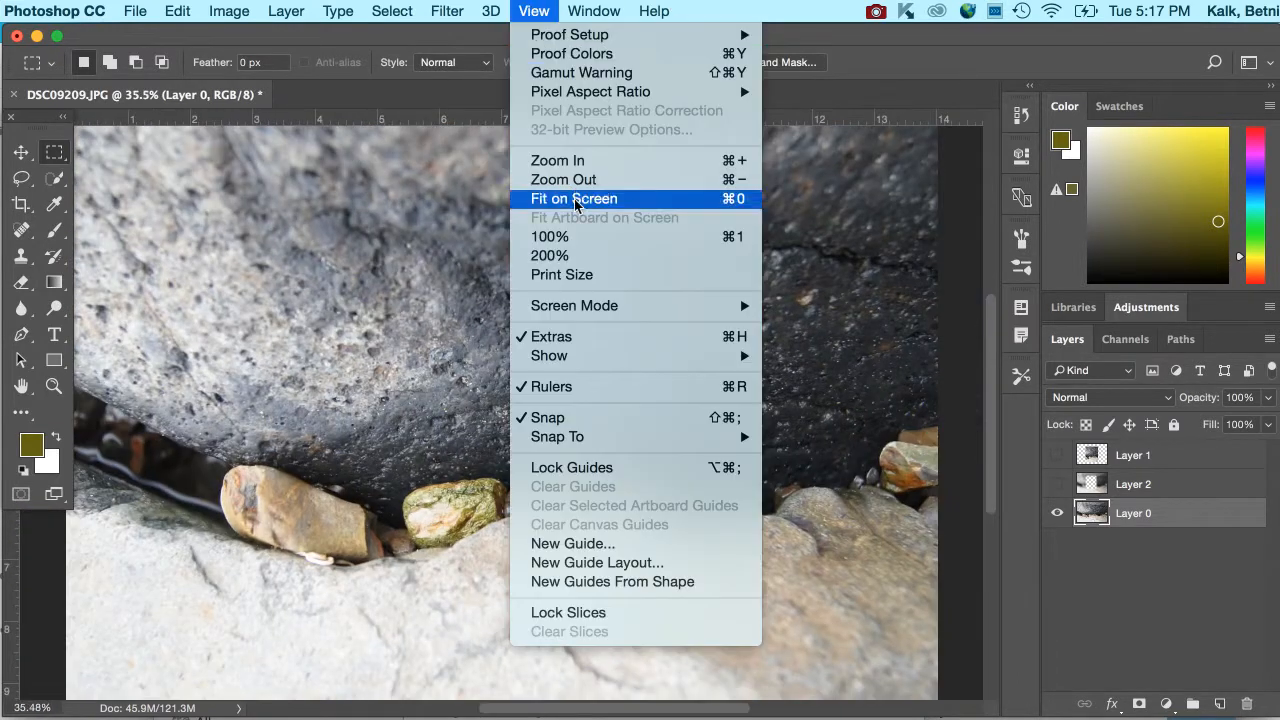
pyautogui.click(576, 238)
pyautogui.click(534, 10)
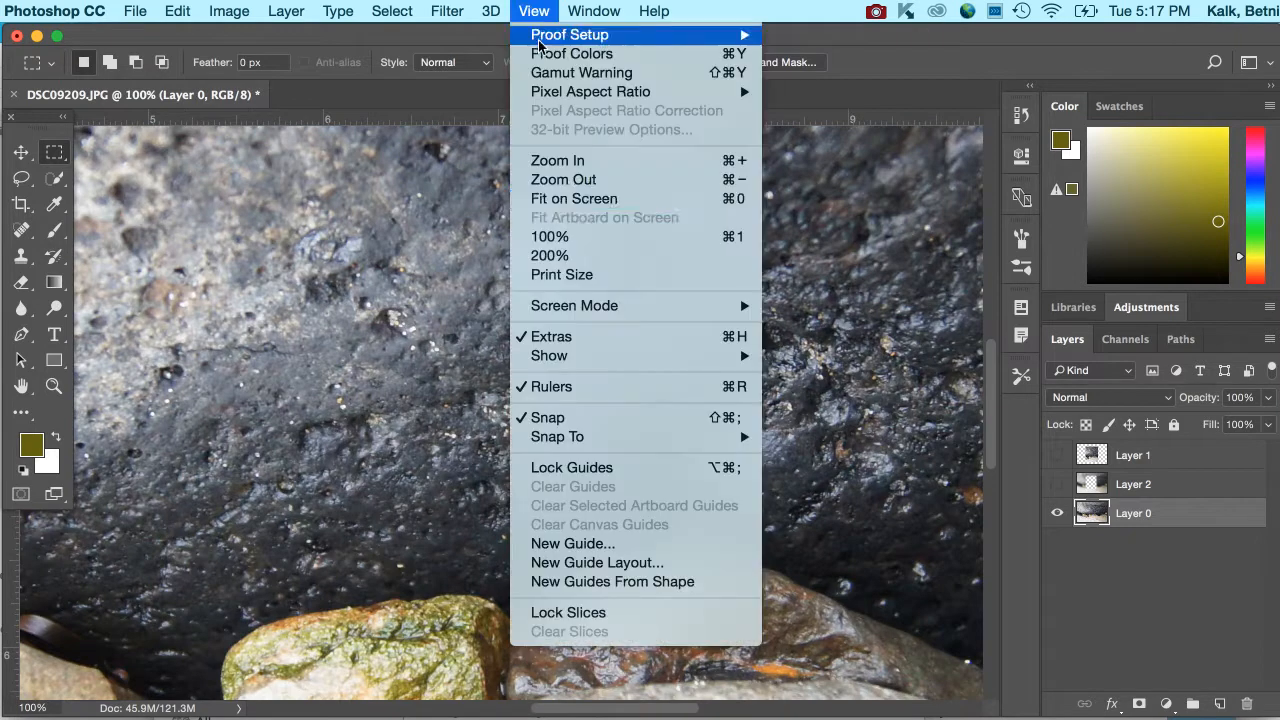
pyautogui.click(562, 280)
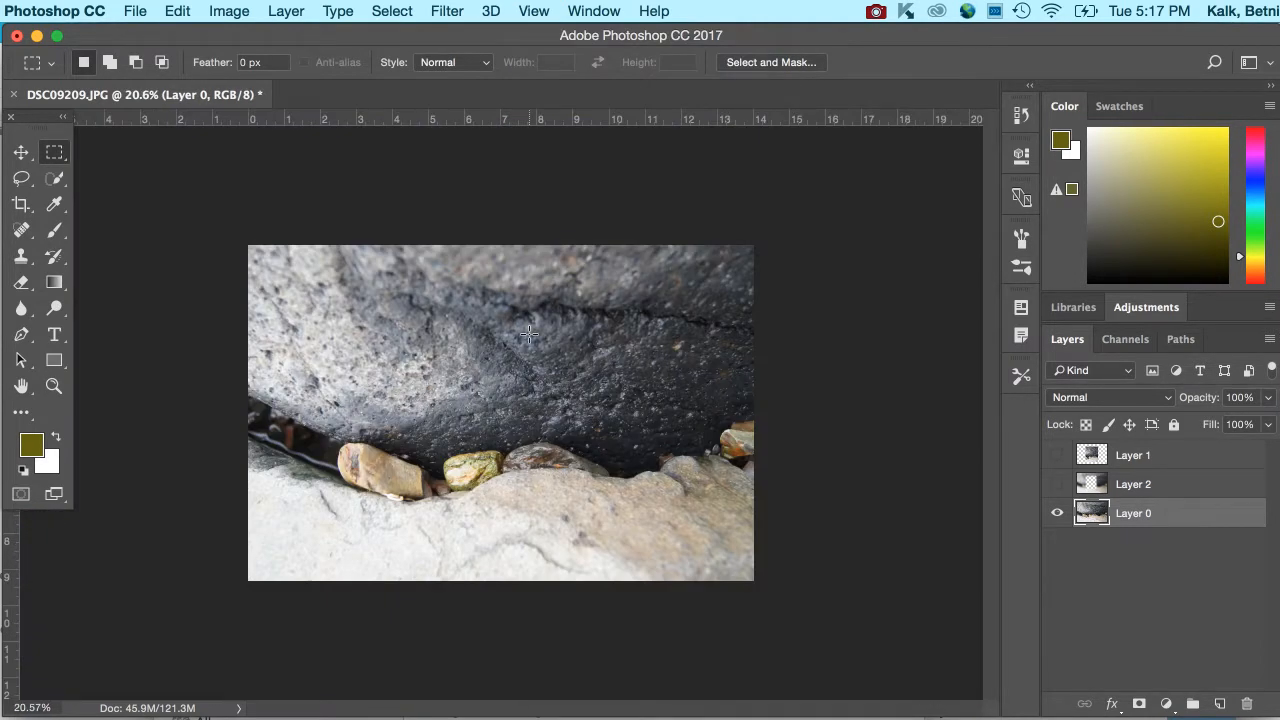
pyautogui.click(522, 8)
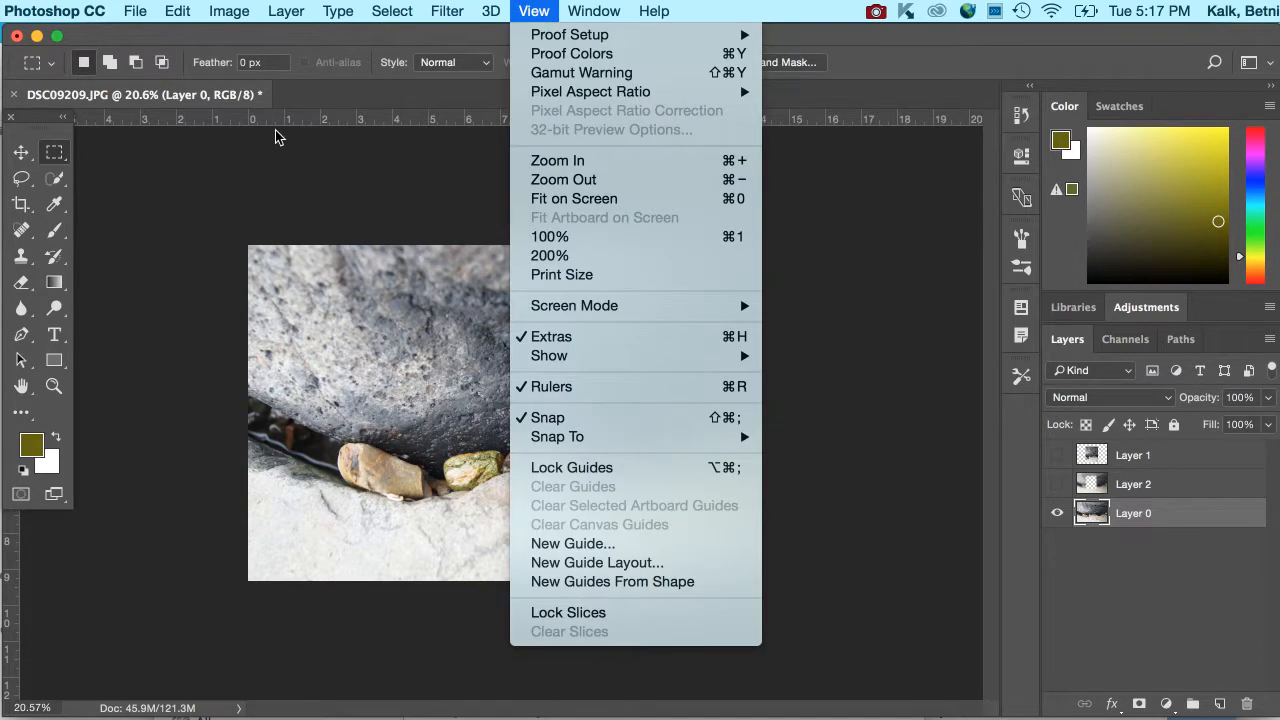
pyautogui.click(322, 123)
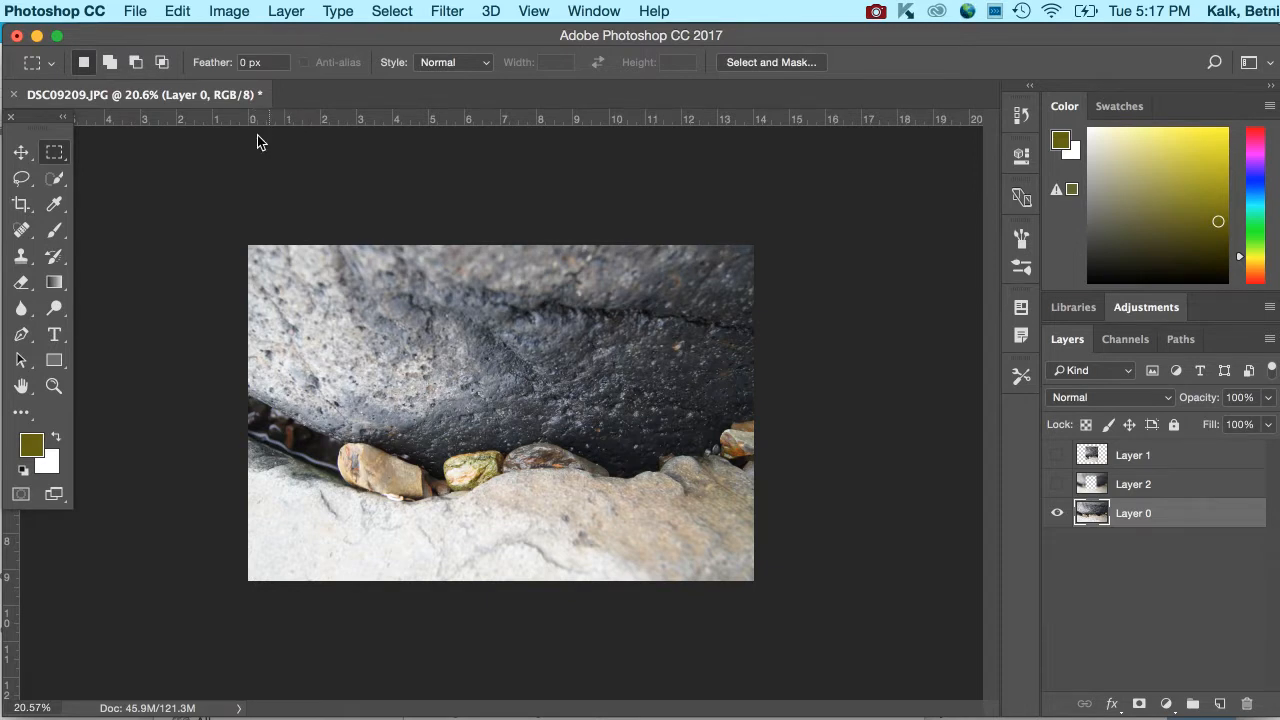
# Turn on the grid overlay for the image
pyautogui.click(538, 10)
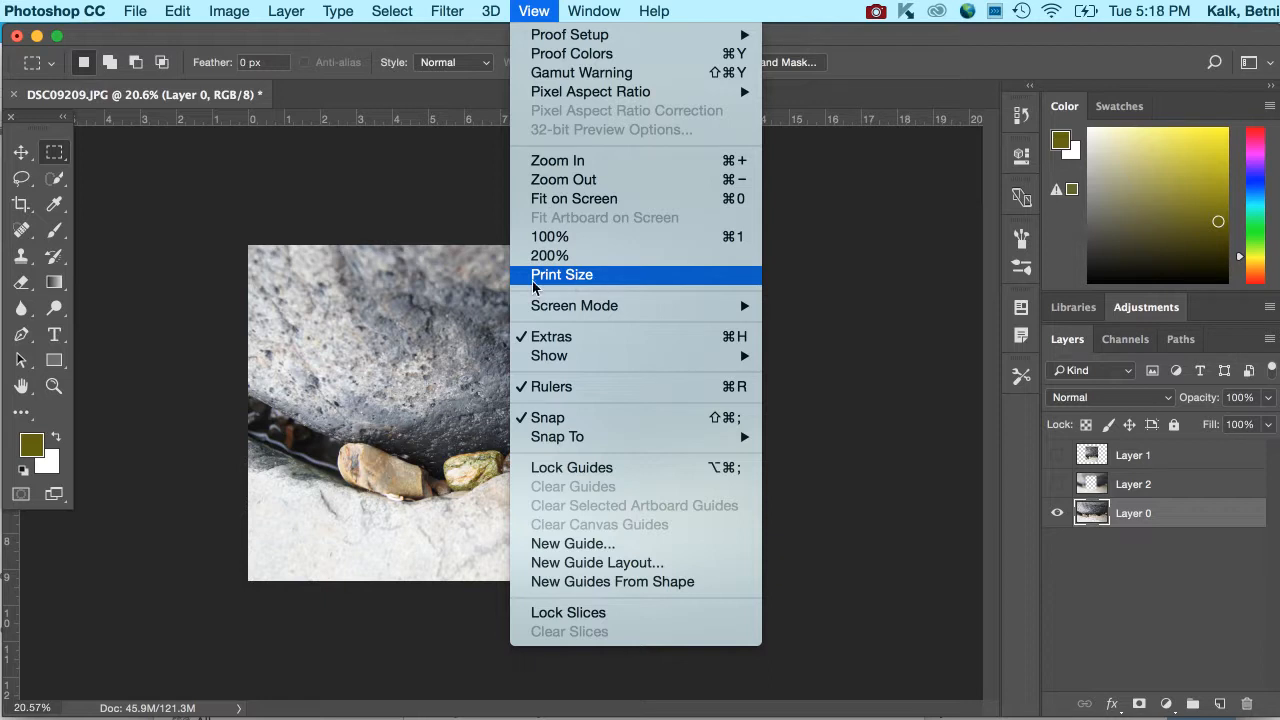
pyautogui.moveTo(567, 310)
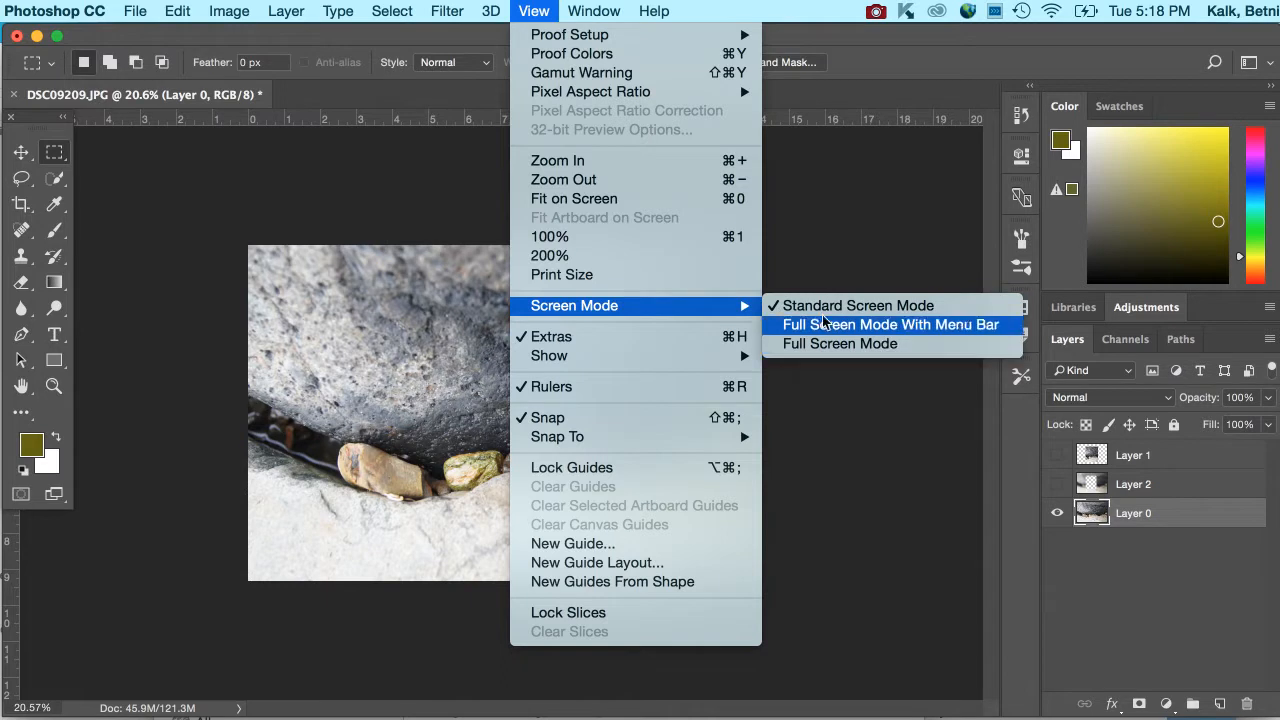
pyautogui.moveTo(675, 367)
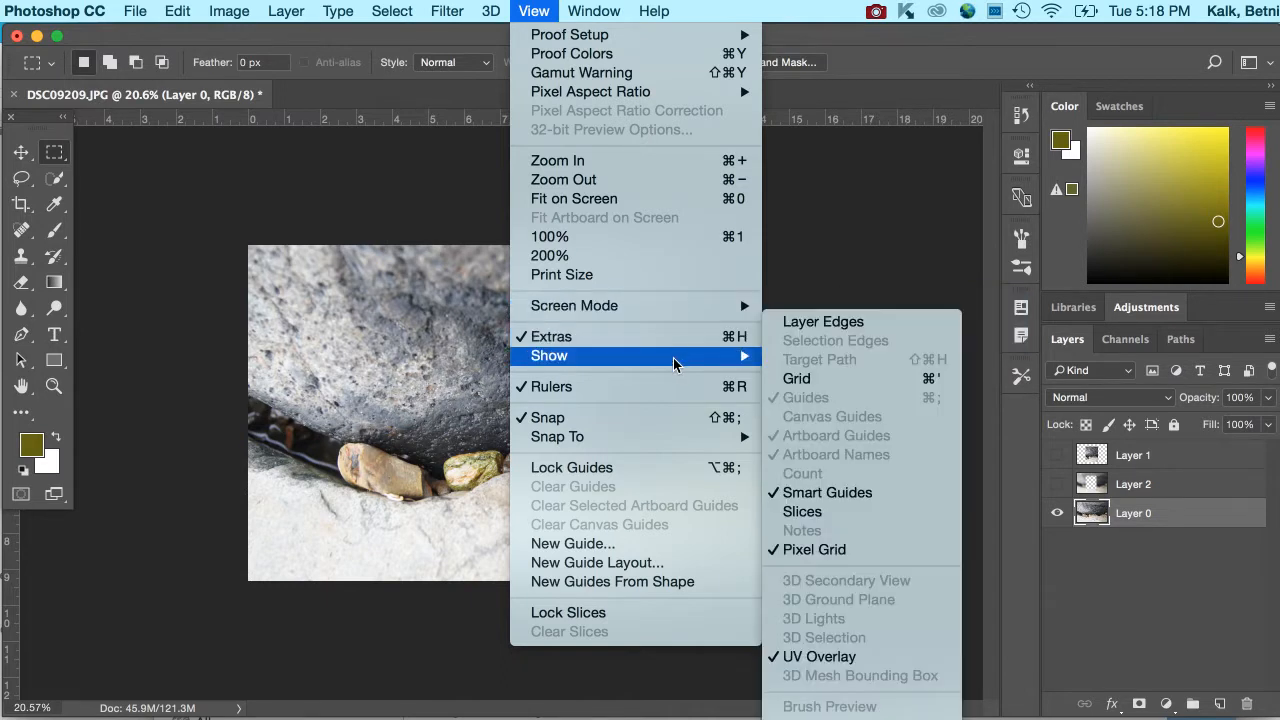
pyautogui.click(808, 378)
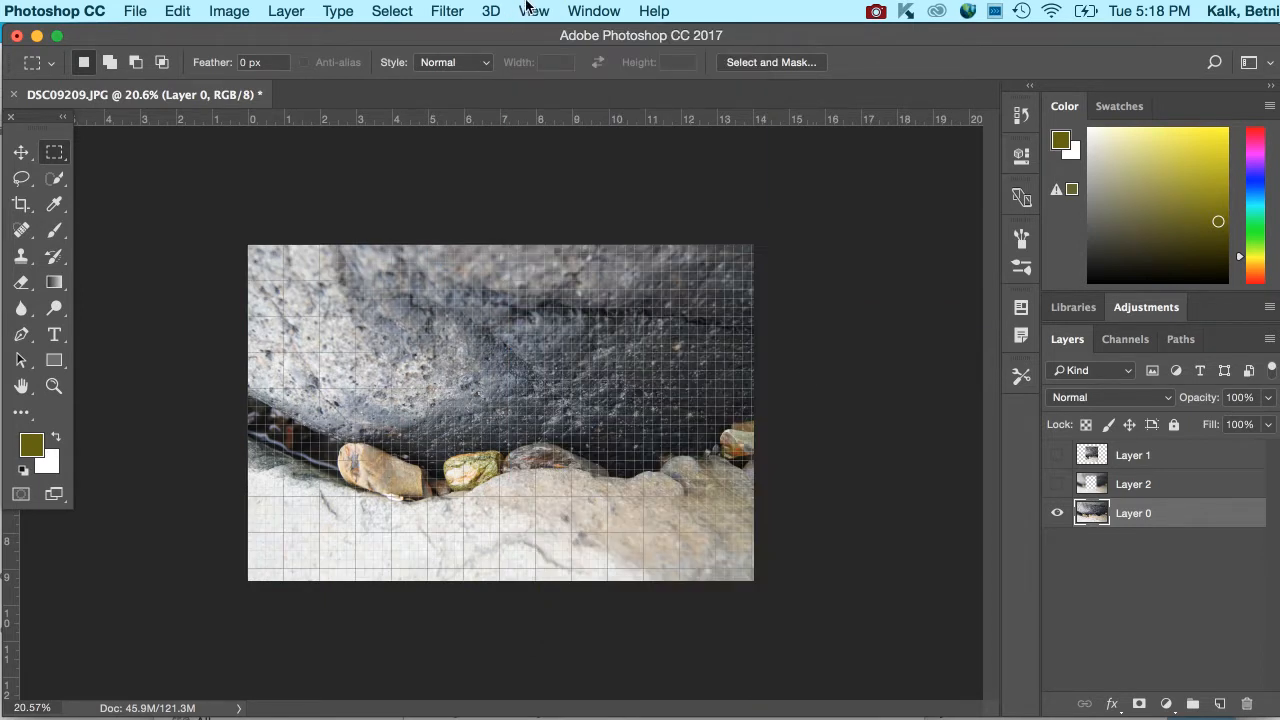
# Turn off the grid overlay for the image
pyautogui.click(522, 10)
pyautogui.moveTo(578, 358)
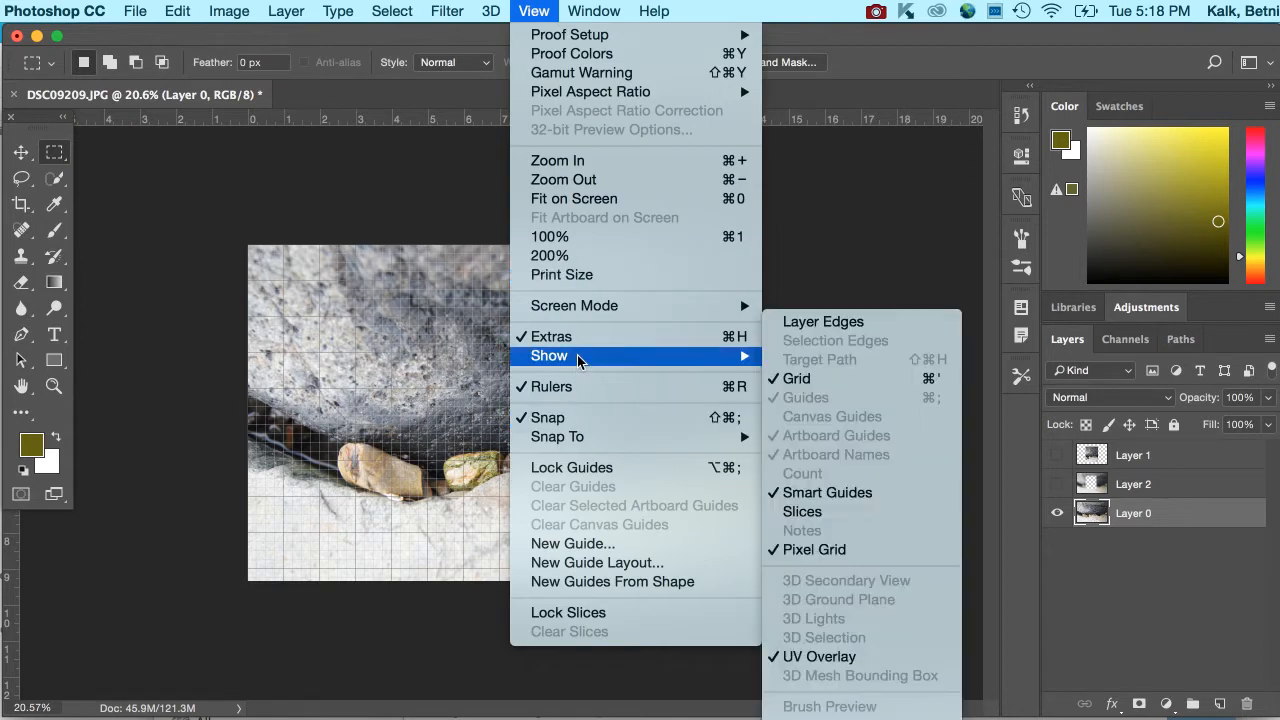
pyautogui.click(808, 378)
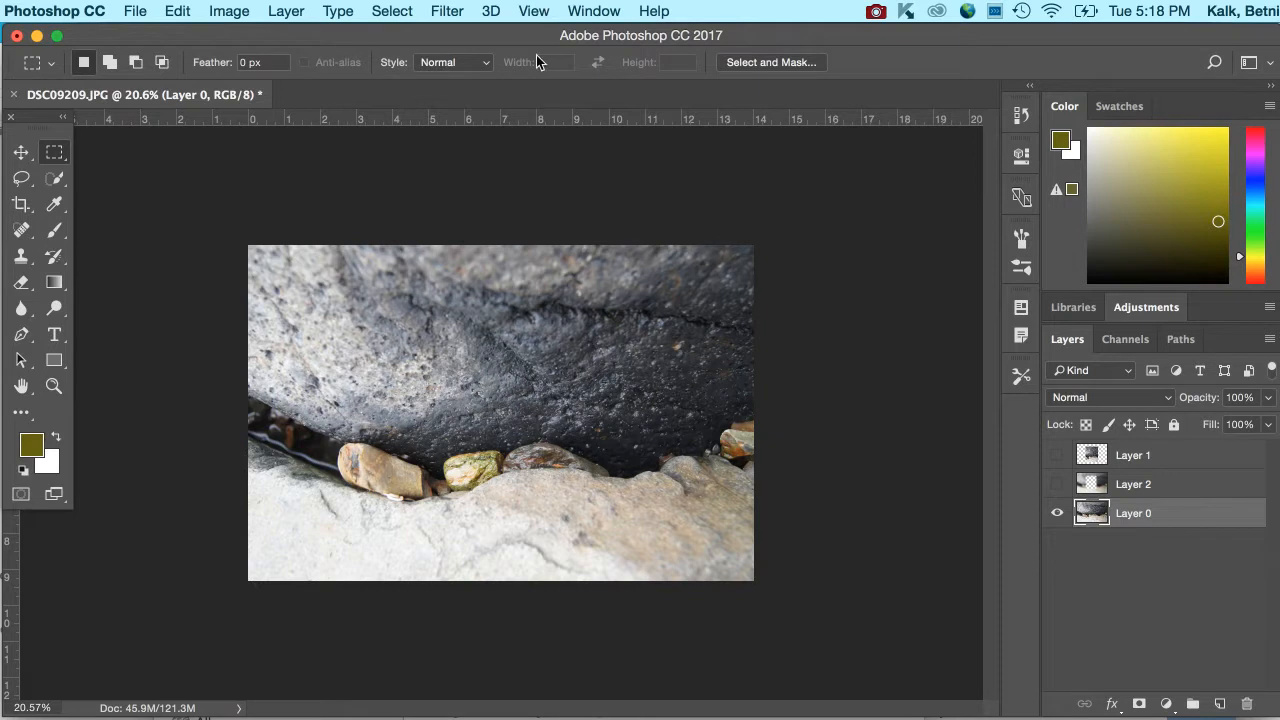
pyautogui.click(548, 10)
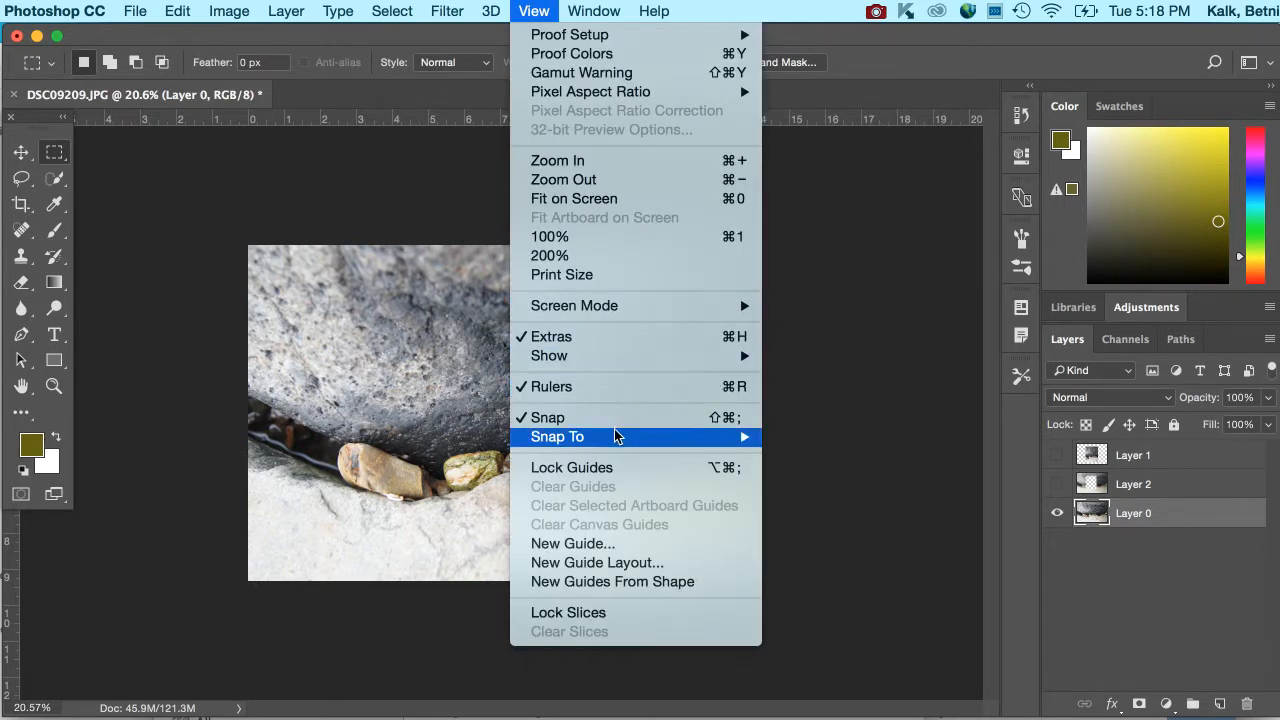
pyautogui.moveTo(613, 442)
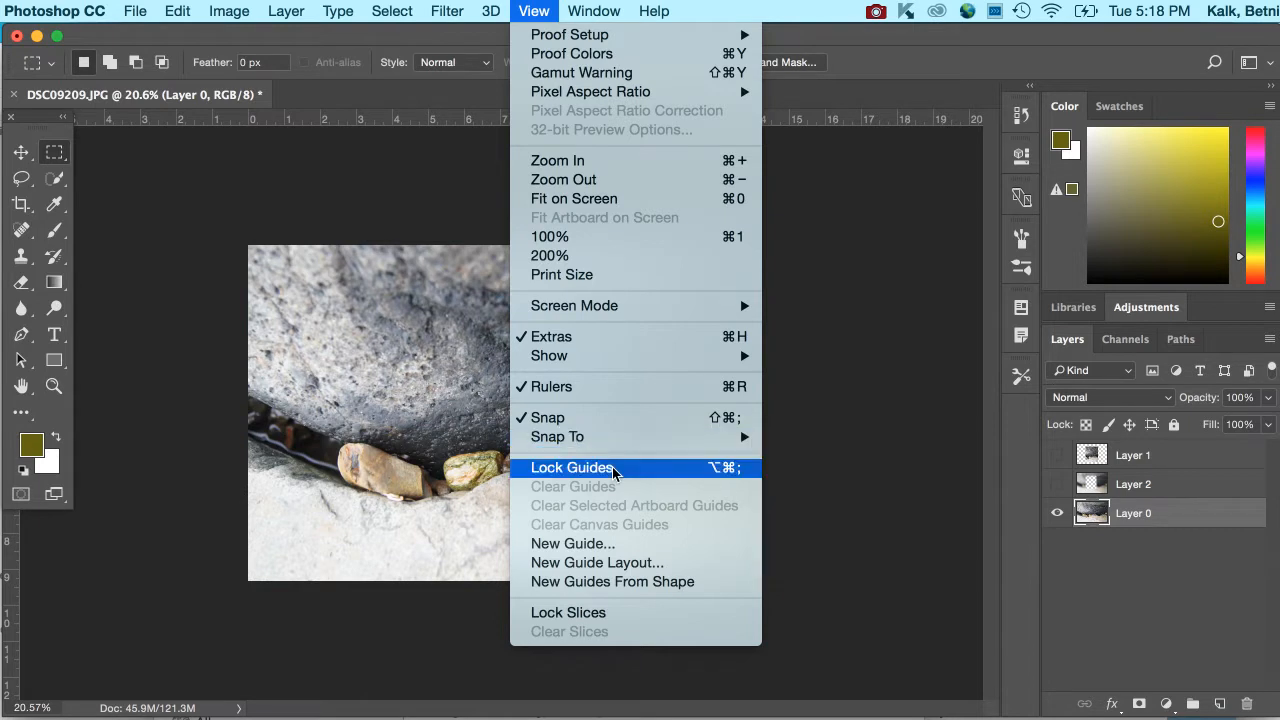
pyautogui.click(447, 121)
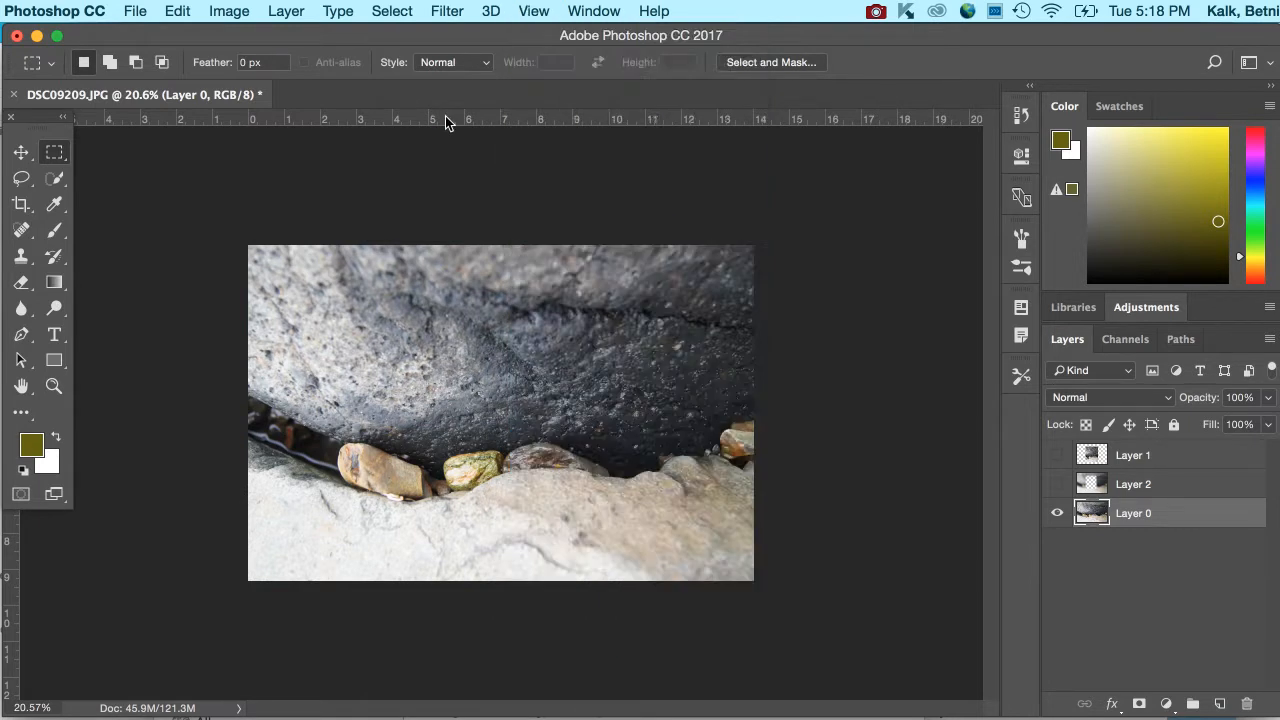
# Place vertical guides at about 4.7 in and 2.4 in, and a horizontal guide about 3.3 in below the image's upper edge
pyautogui.moveTo(6, 535); pyautogui.dragTo(416, 436)
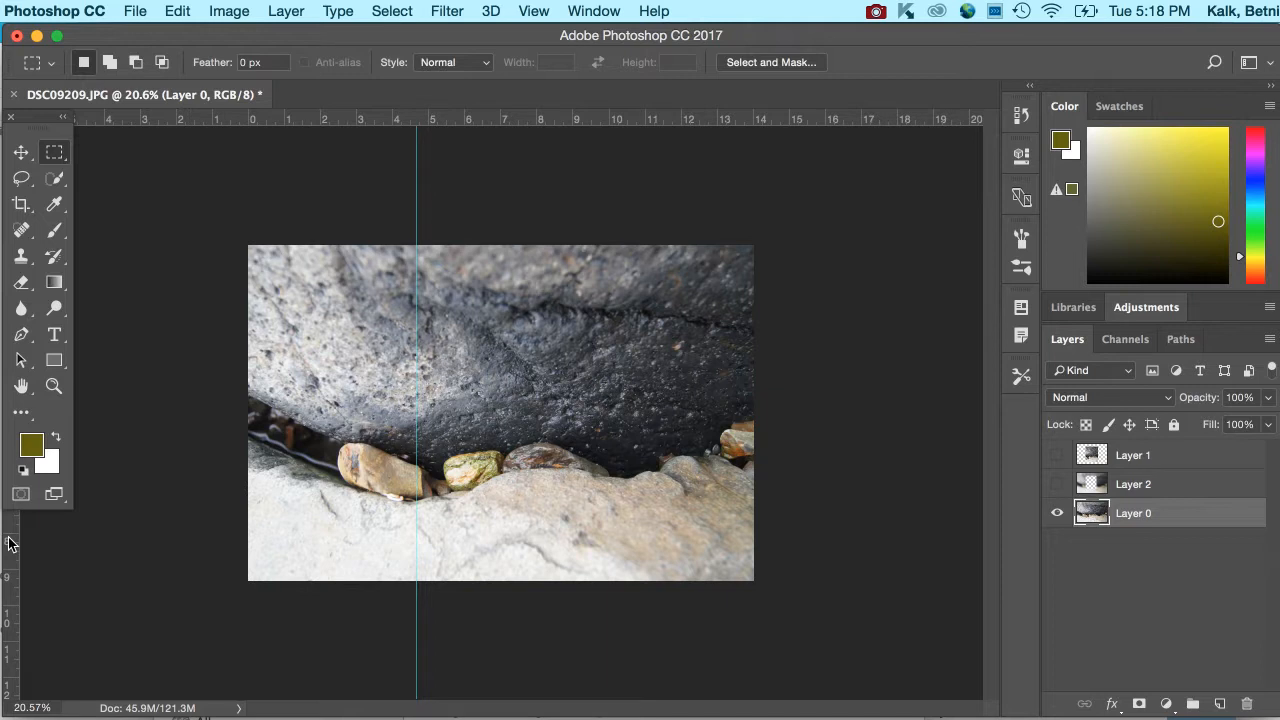
pyautogui.moveTo(10, 543); pyautogui.dragTo(332, 506)
pyautogui.moveTo(511, 123); pyautogui.dragTo(565, 363)
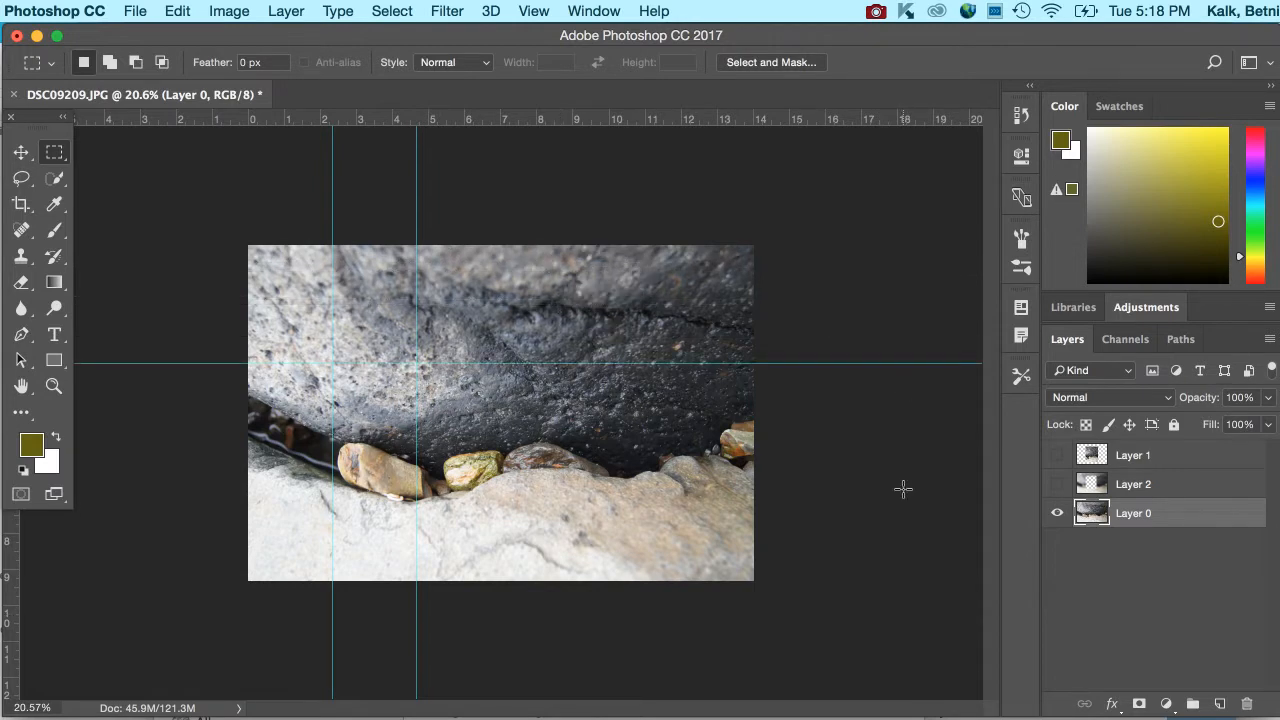
pyautogui.click(536, 8)
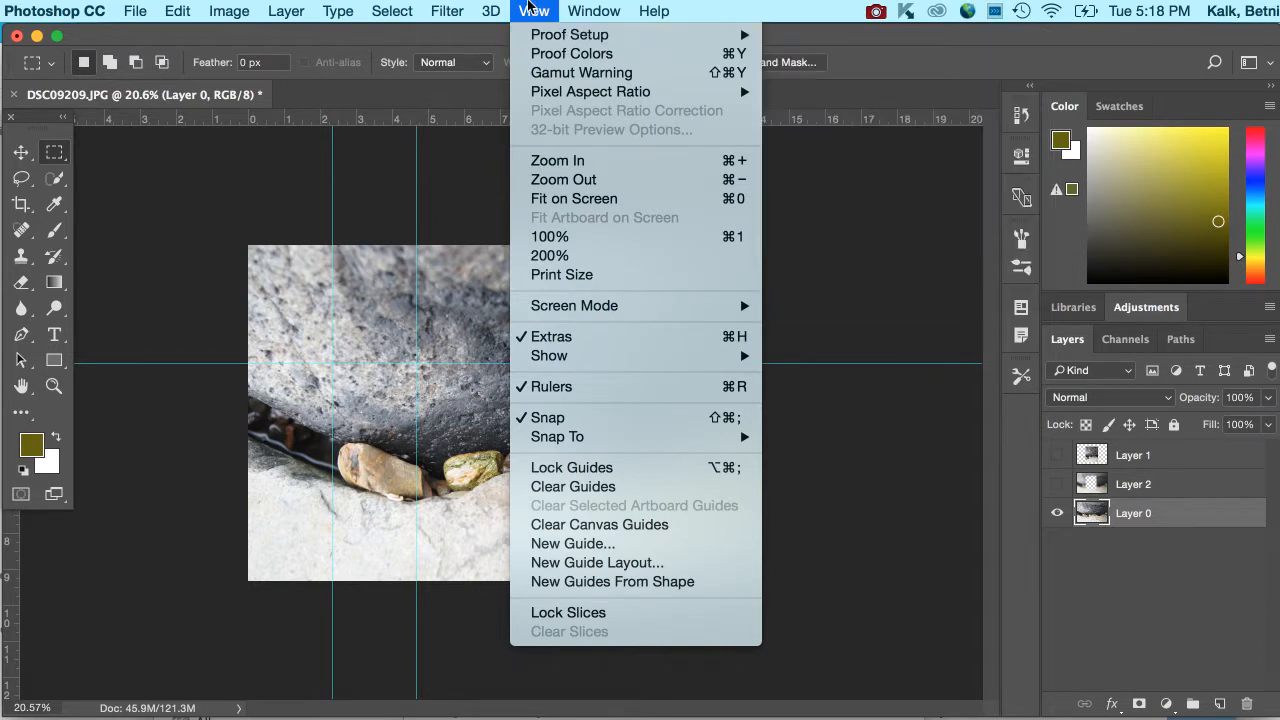
pyautogui.moveTo(575, 10)
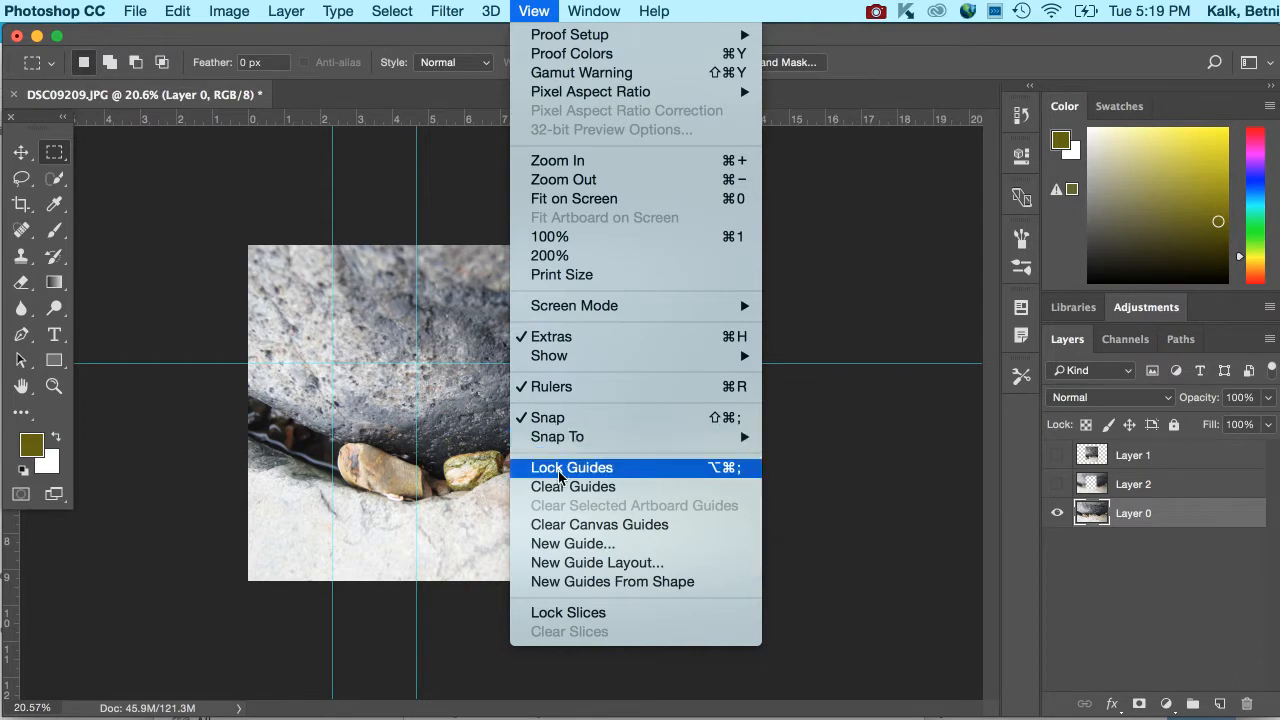
pyautogui.moveTo(580, 440)
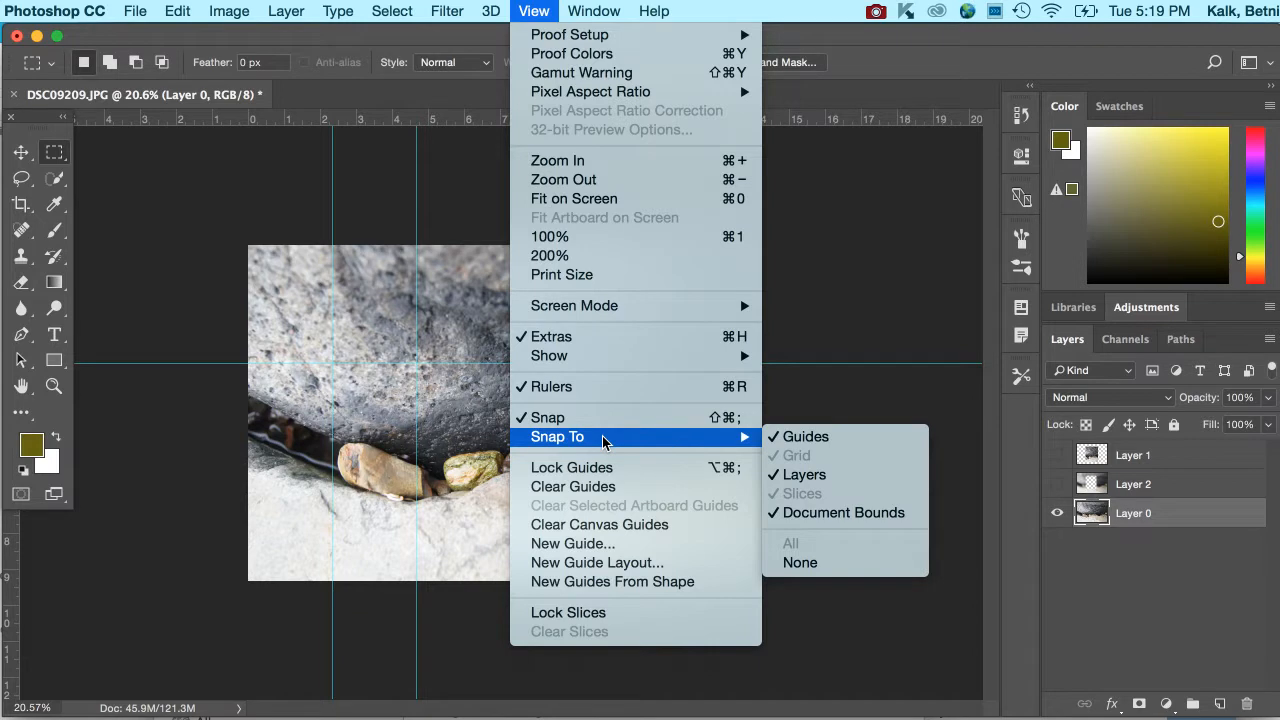
# Try to draw and delete a small rectangle beside the 4.7 in vertical guide, and undo the deletion of Layer 0
pyautogui.click(54, 360)
pyautogui.click(54, 360)
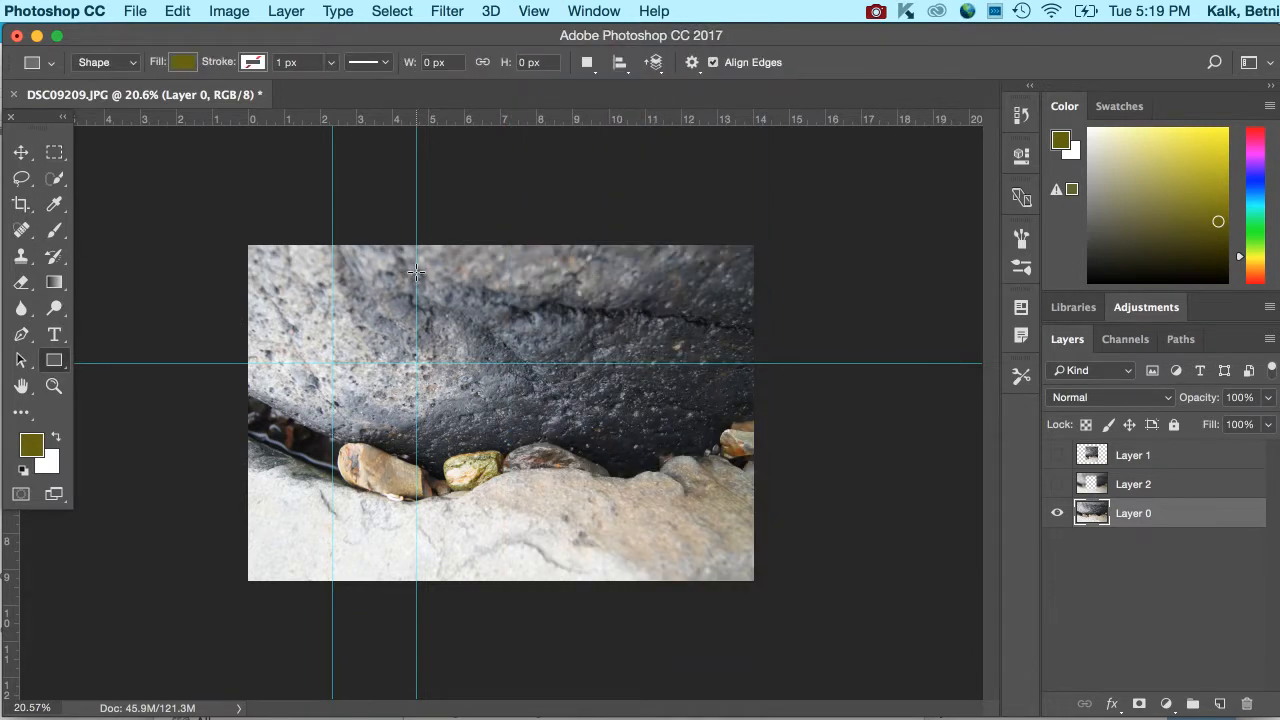
pyautogui.moveTo(420, 272); pyautogui.dragTo(462, 293)
pyautogui.press('Delete')
pyautogui.press('Delete')
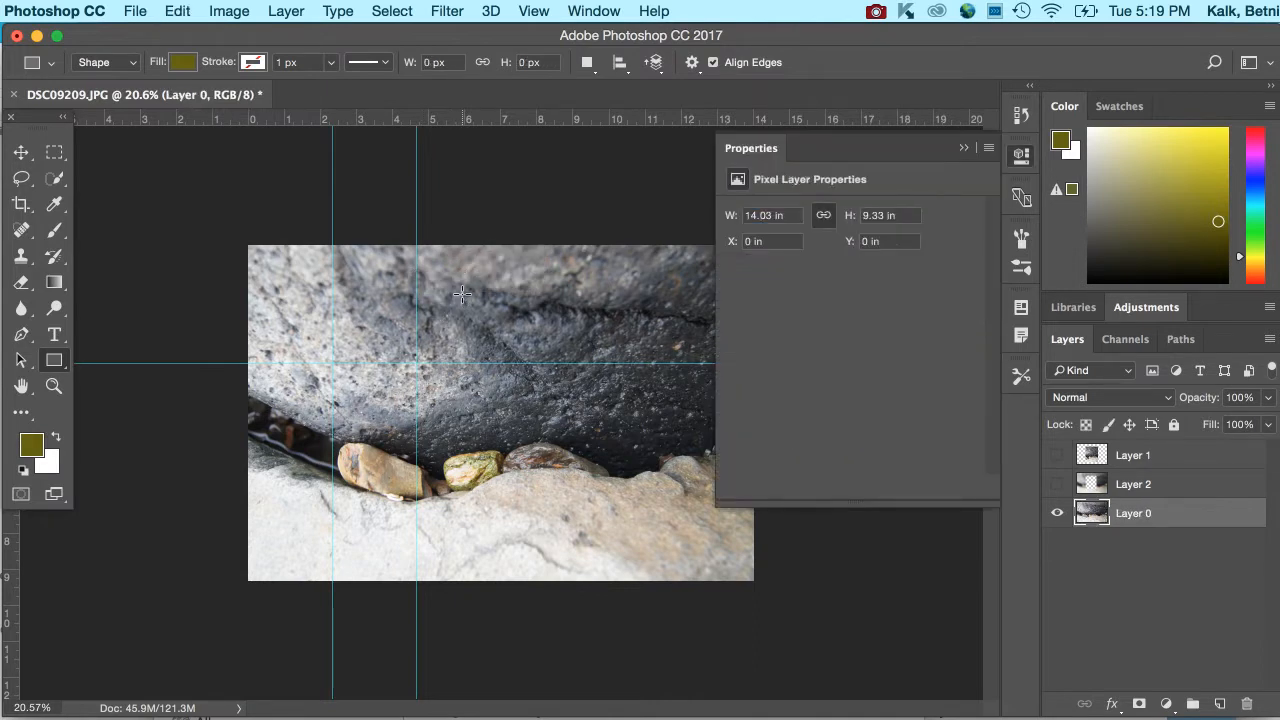
pyautogui.press('super+equal')
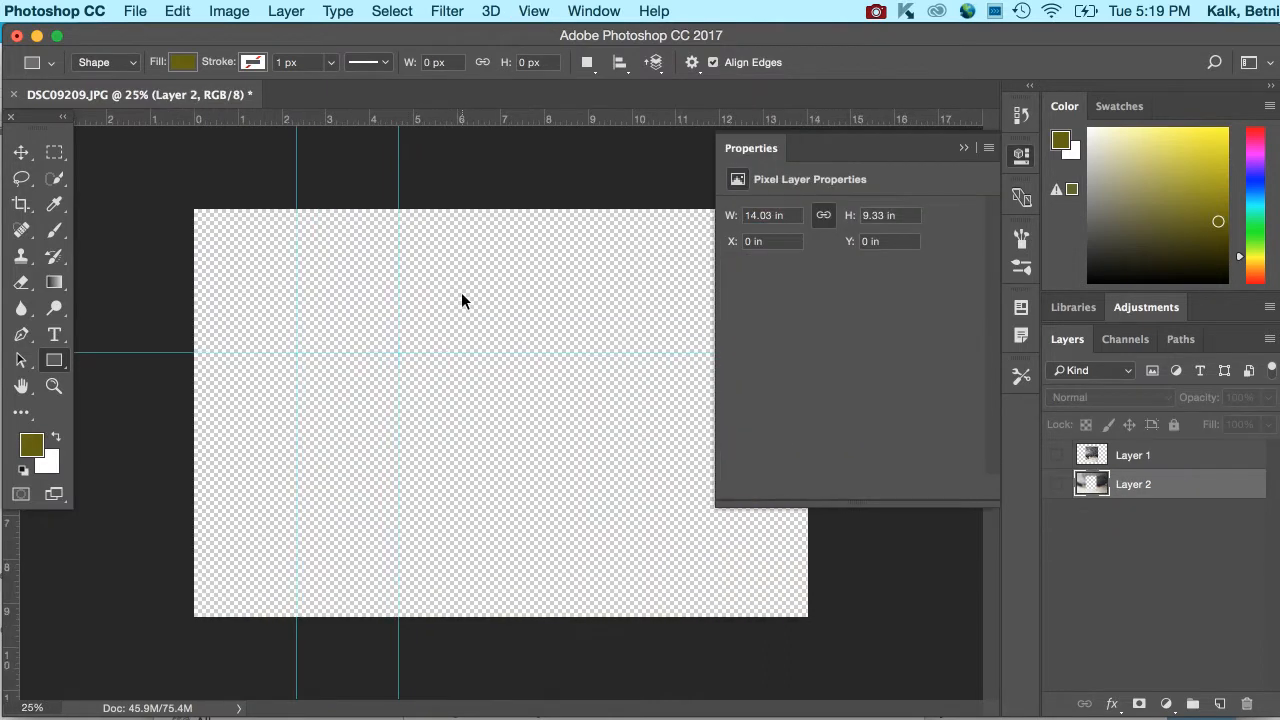
pyautogui.press('super+z')
# Try drawing rectangles from the vertical guide, including one reaching down to the horizontal guide, and undo each one
pyautogui.press('super+equal')
pyautogui.press('super+equal')
pyautogui.press('super+equal')
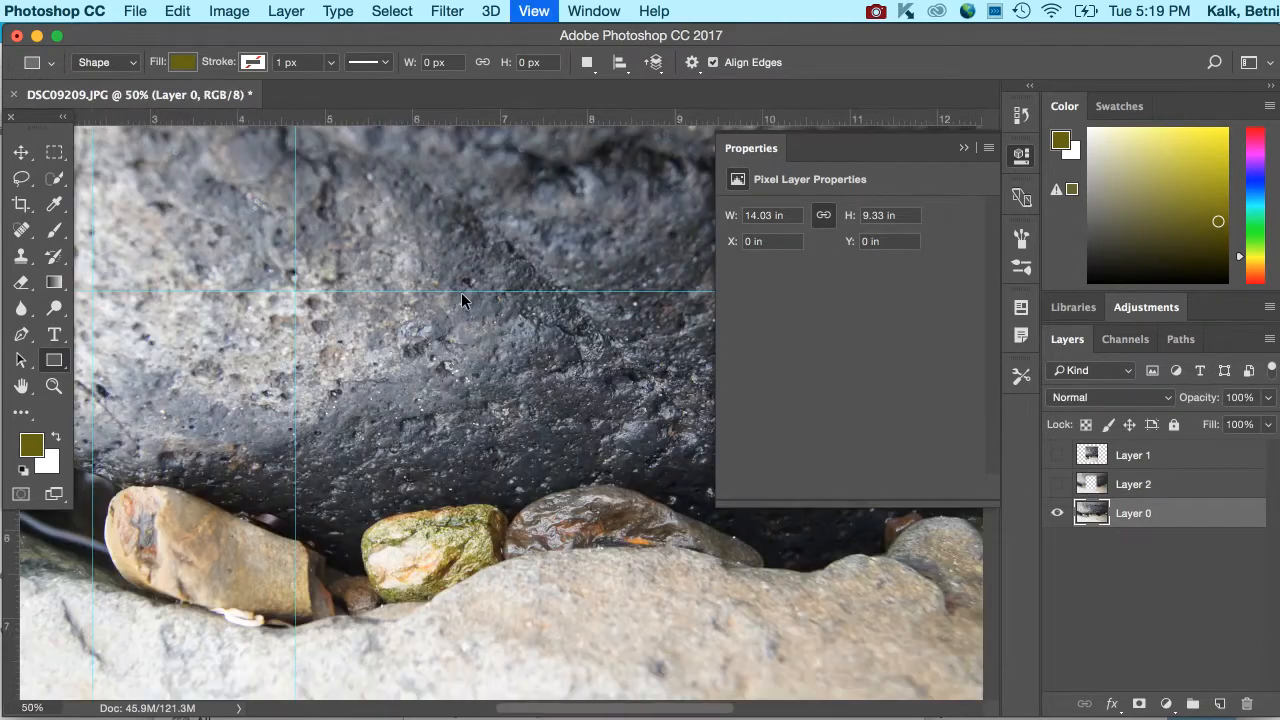
pyautogui.scroll(5, 461, 300)
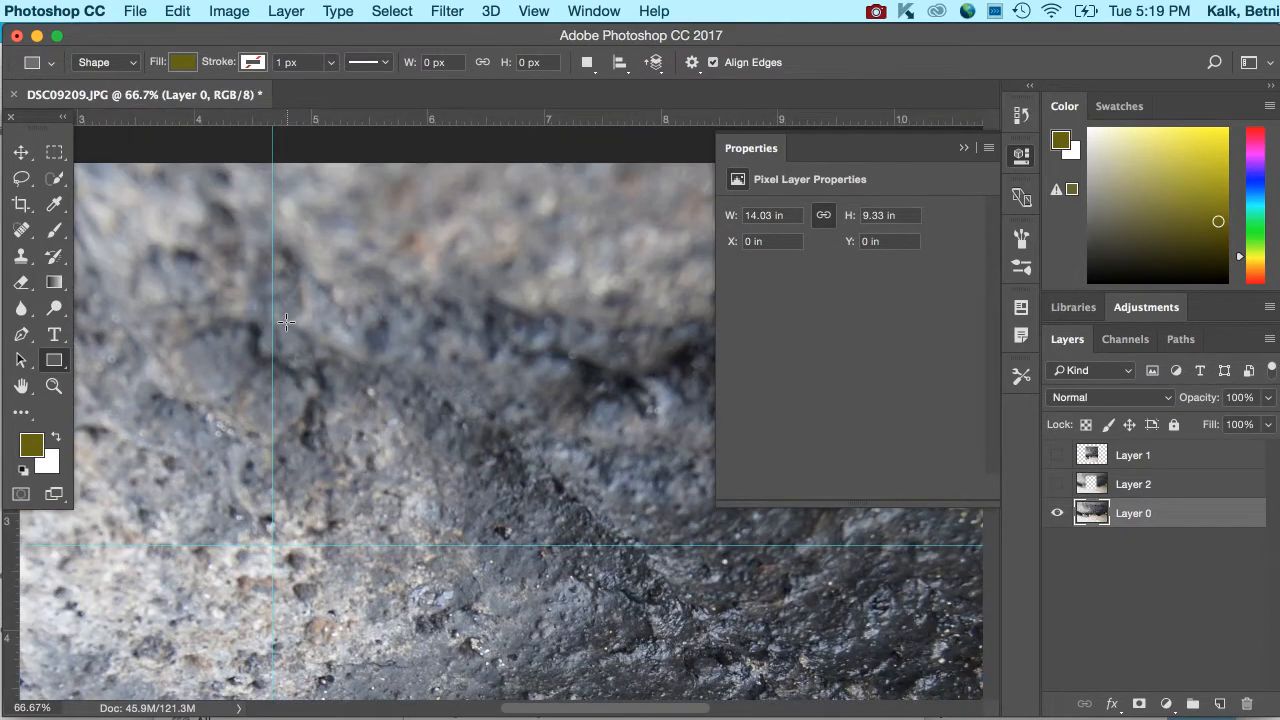
pyautogui.moveTo(283, 320)
pyautogui.mouseDown()
pyautogui.moveTo(345, 385)
pyautogui.moveTo(420, 405)
pyautogui.moveTo(427, 482)
pyautogui.mouseUp()
pyautogui.press('super+z')
pyautogui.moveTo(275, 308); pyautogui.dragTo(496, 545)
pyautogui.press('super+z')
# Try a 172 by 168 px rectangle near the vertical guide and a 163 by 210 px one snapped to it, undoing both
pyautogui.moveTo(309, 318); pyautogui.dragTo(340, 362)
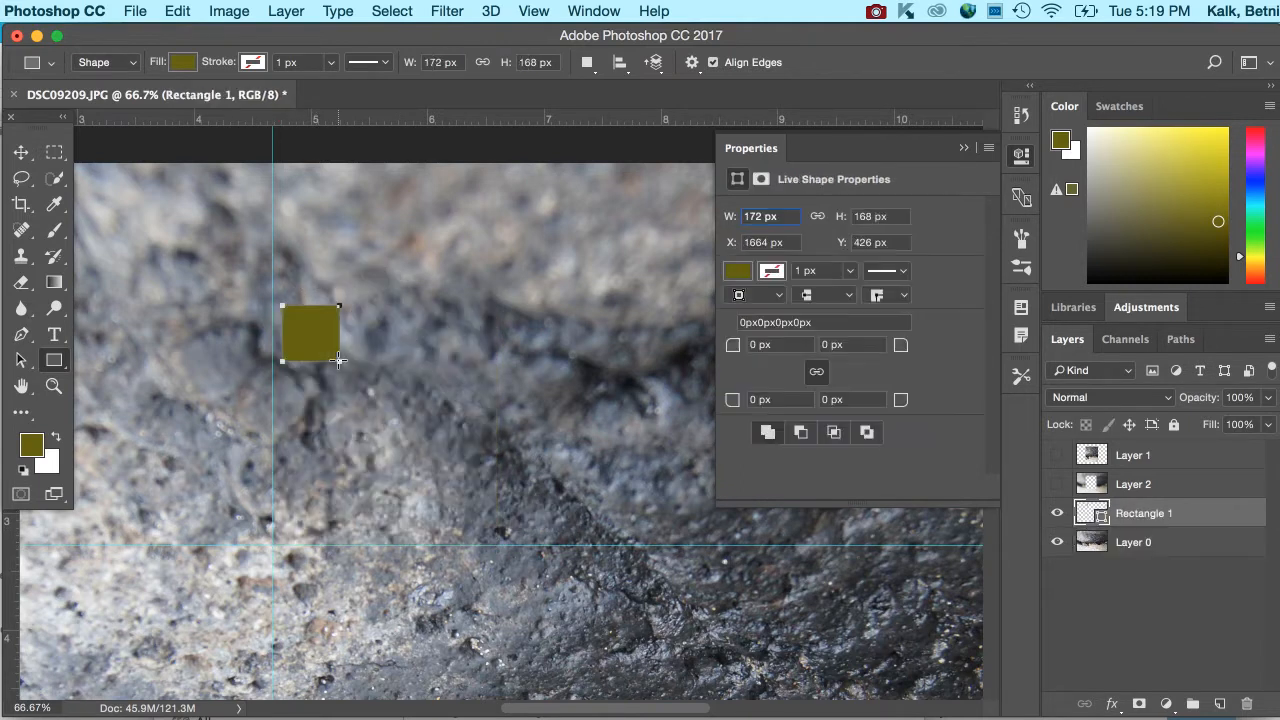
pyautogui.press('super+z')
pyautogui.moveTo(278, 326); pyautogui.dragTo(325, 395)
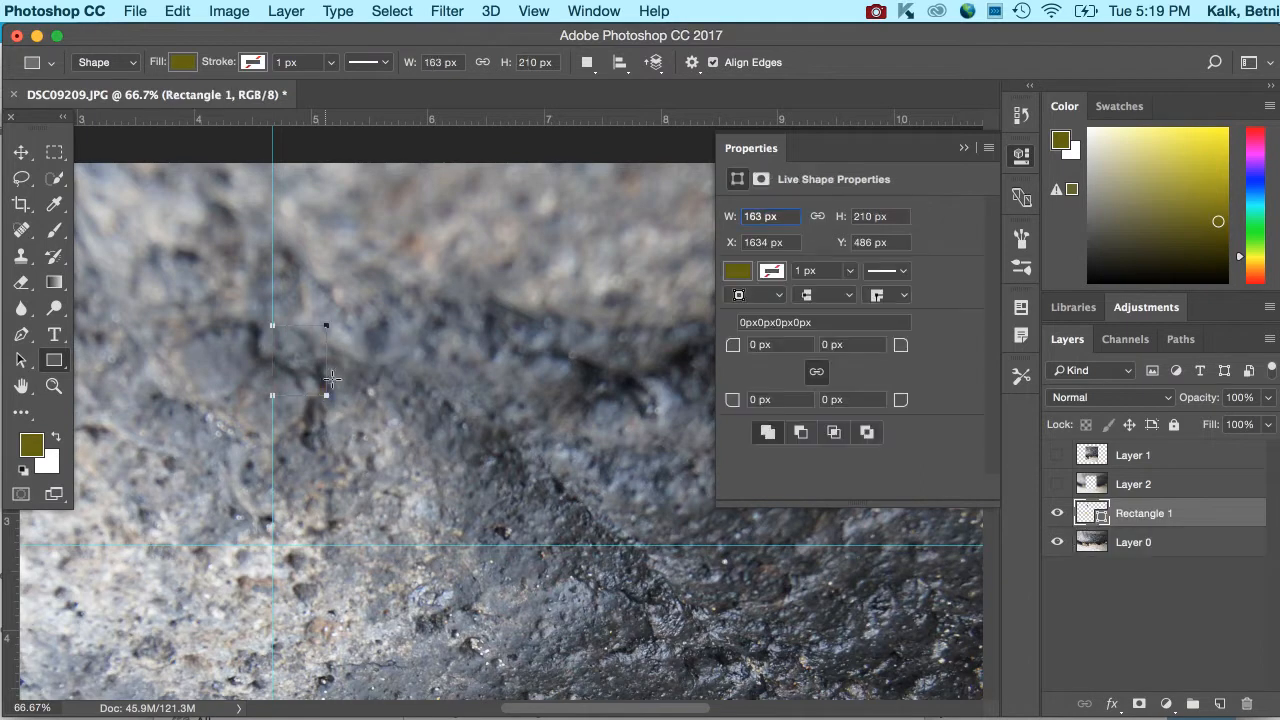
pyautogui.press('super+z')
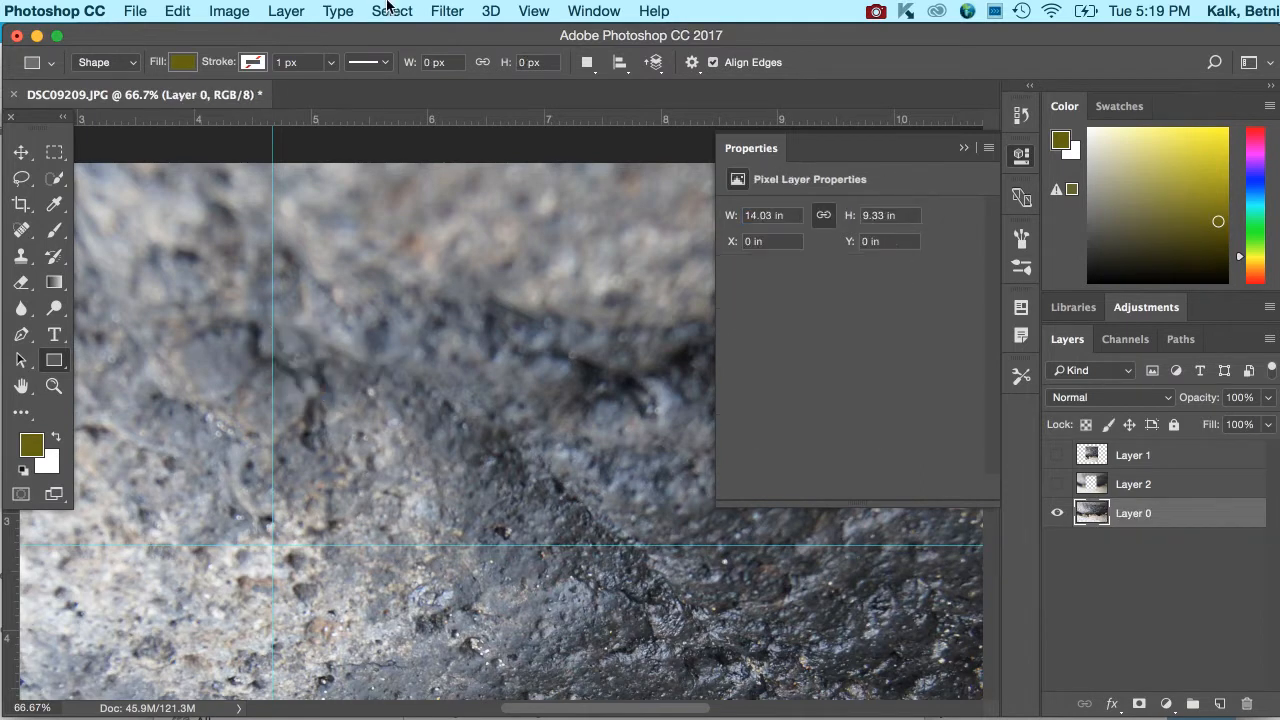
pyautogui.click(534, 11)
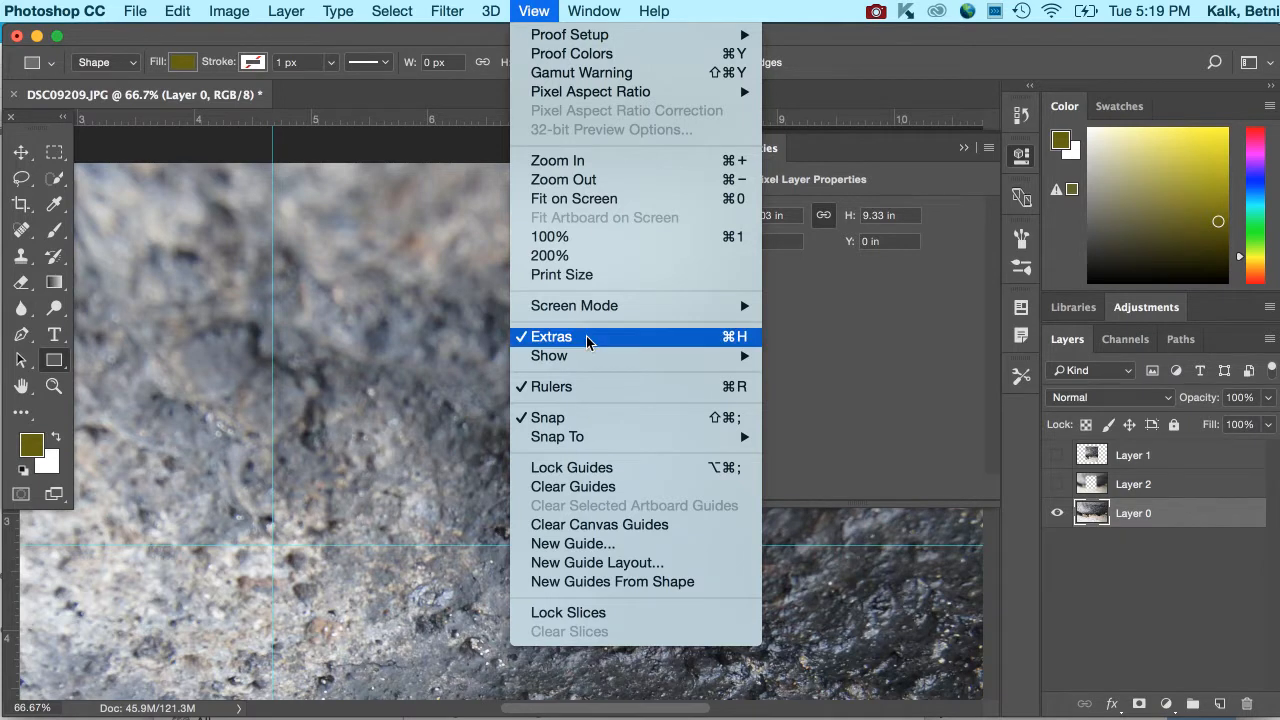
pyautogui.moveTo(596, 6)
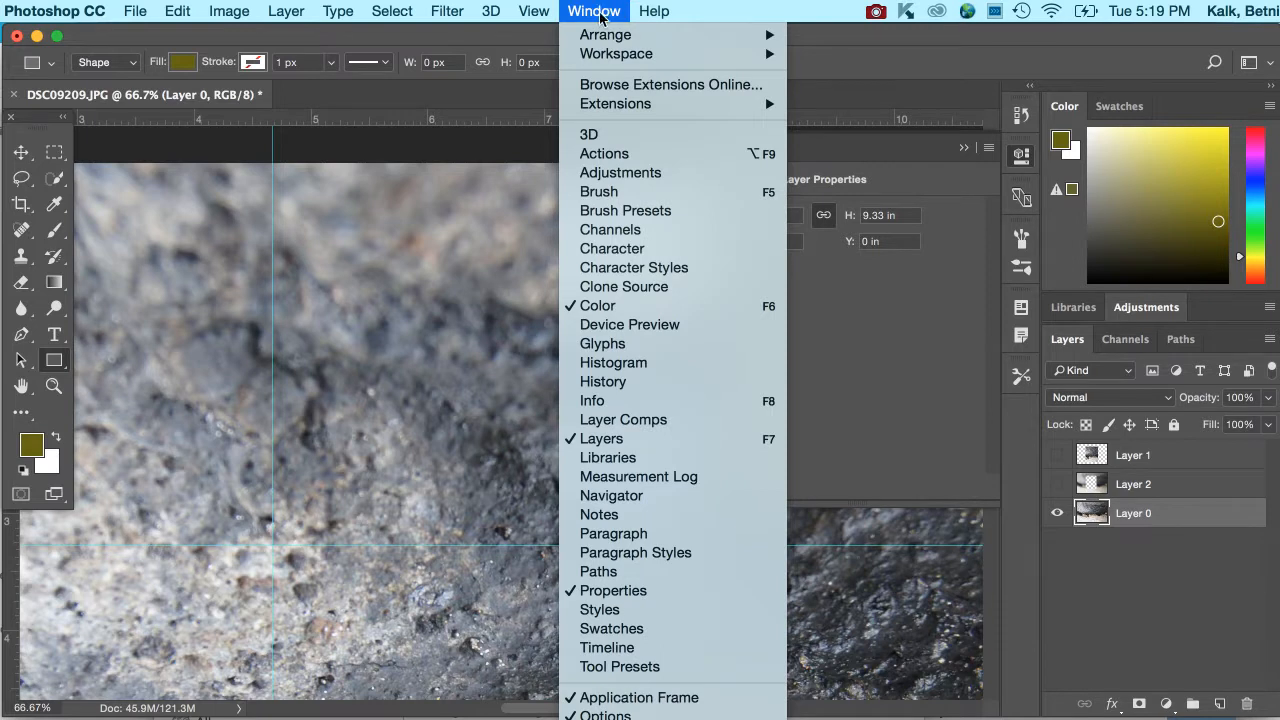
pyautogui.moveTo(650, 35)
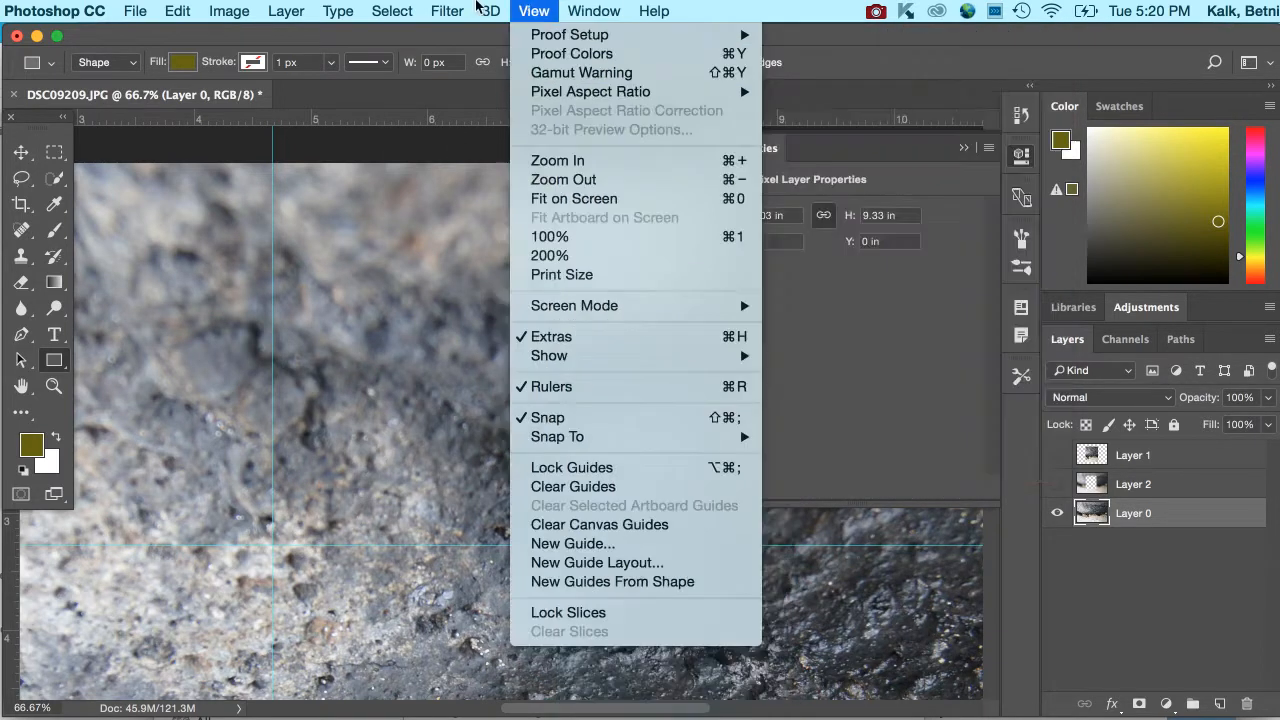
pyautogui.click(586, 6)
# Open the images DSC09061.JPG through DSC09201.JPG from the p01 folder, and collapse the Properties panel
pyautogui.press('super+o')
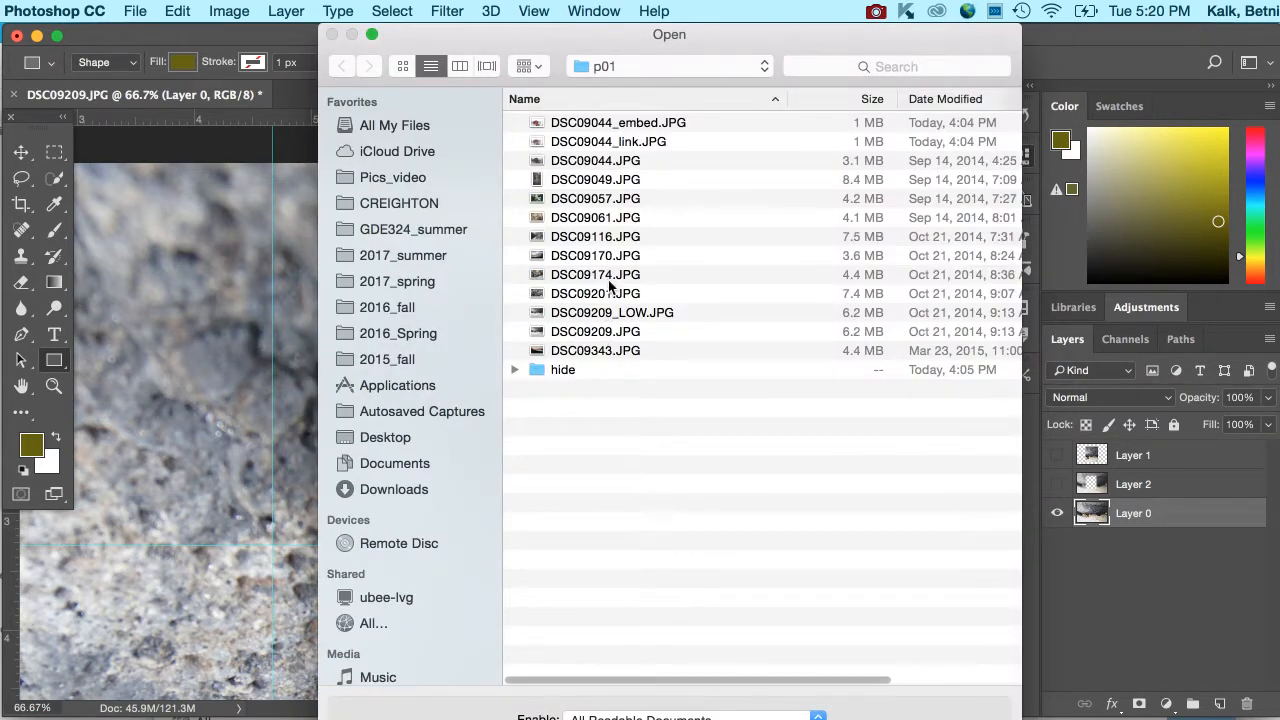
pyautogui.click(613, 293)
pyautogui.keyDown('shift'); pyautogui.click(610, 220); pyautogui.keyUp('shift')
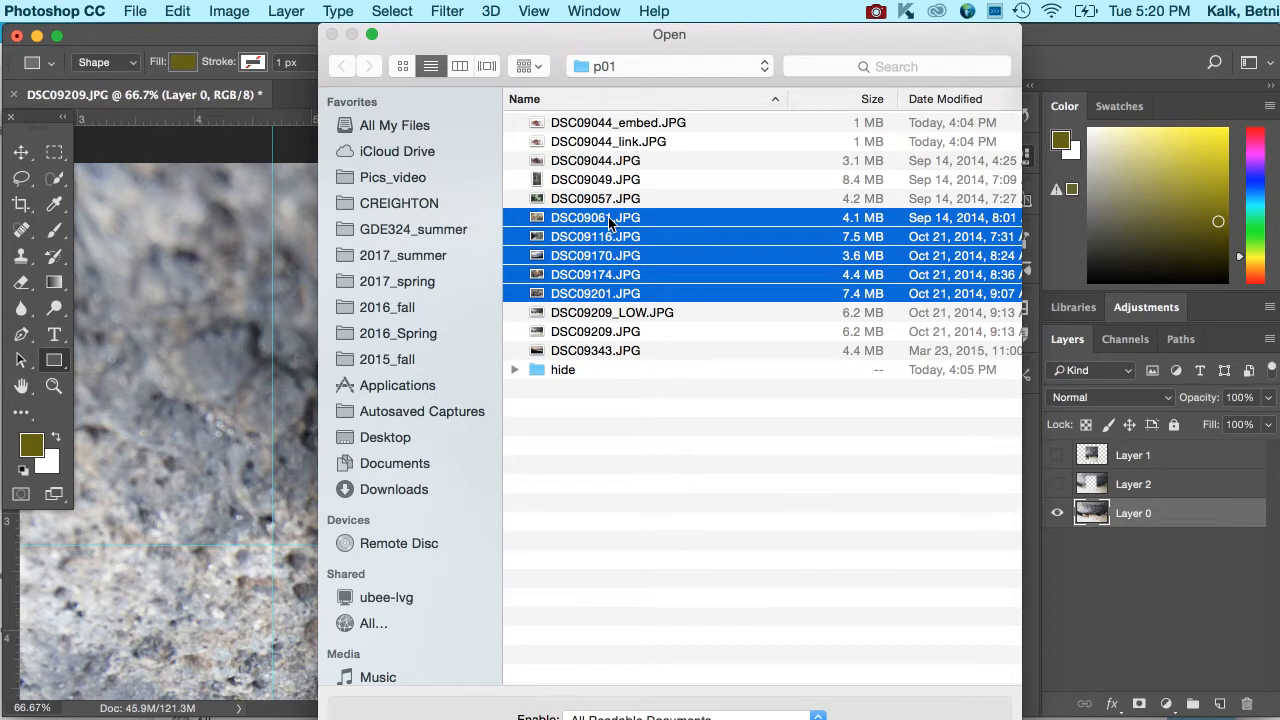
pyautogui.press('Return')
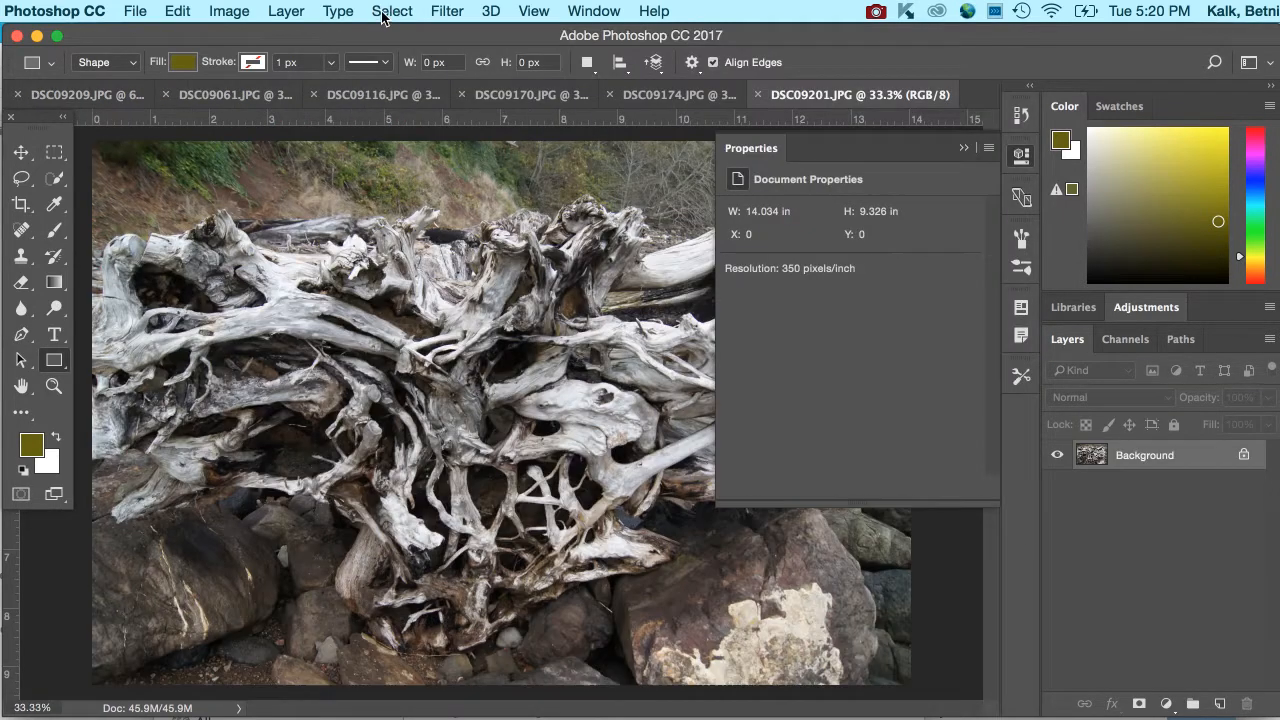
pyautogui.click(776, 149)
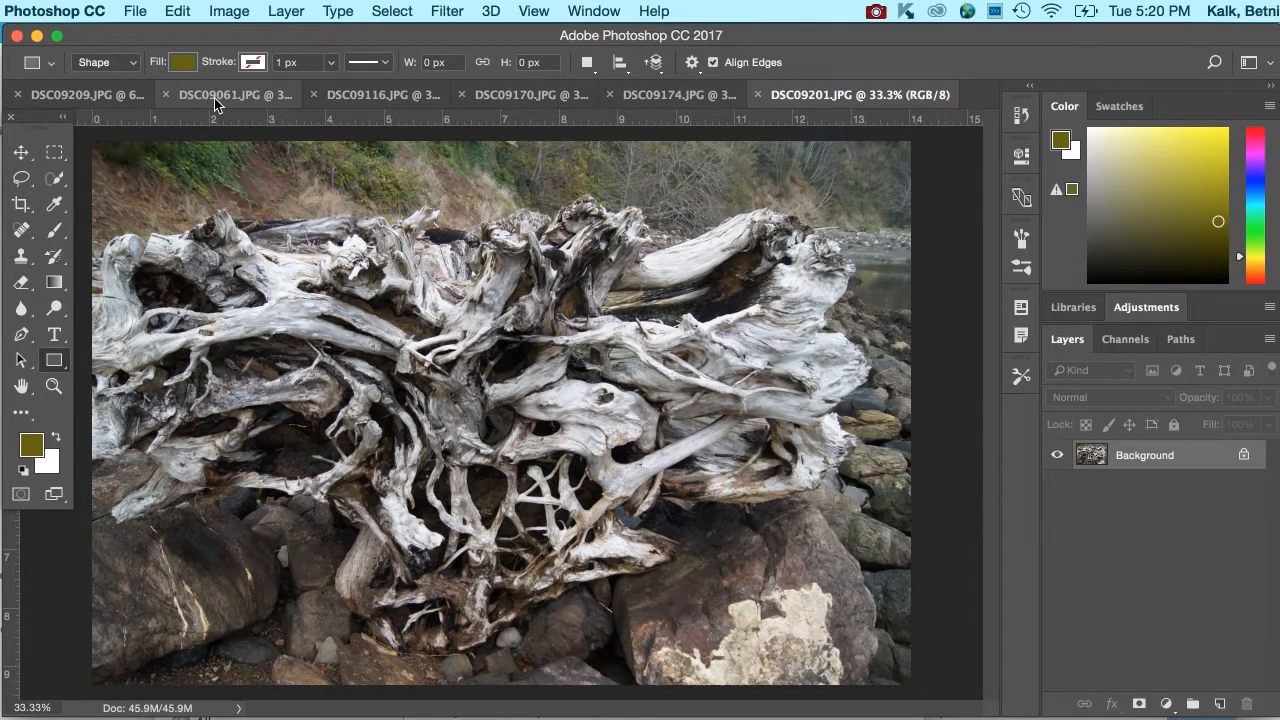
# Tile all open images vertically, and switch the arrangement to Tile All Horizontally
pyautogui.click(590, 11)
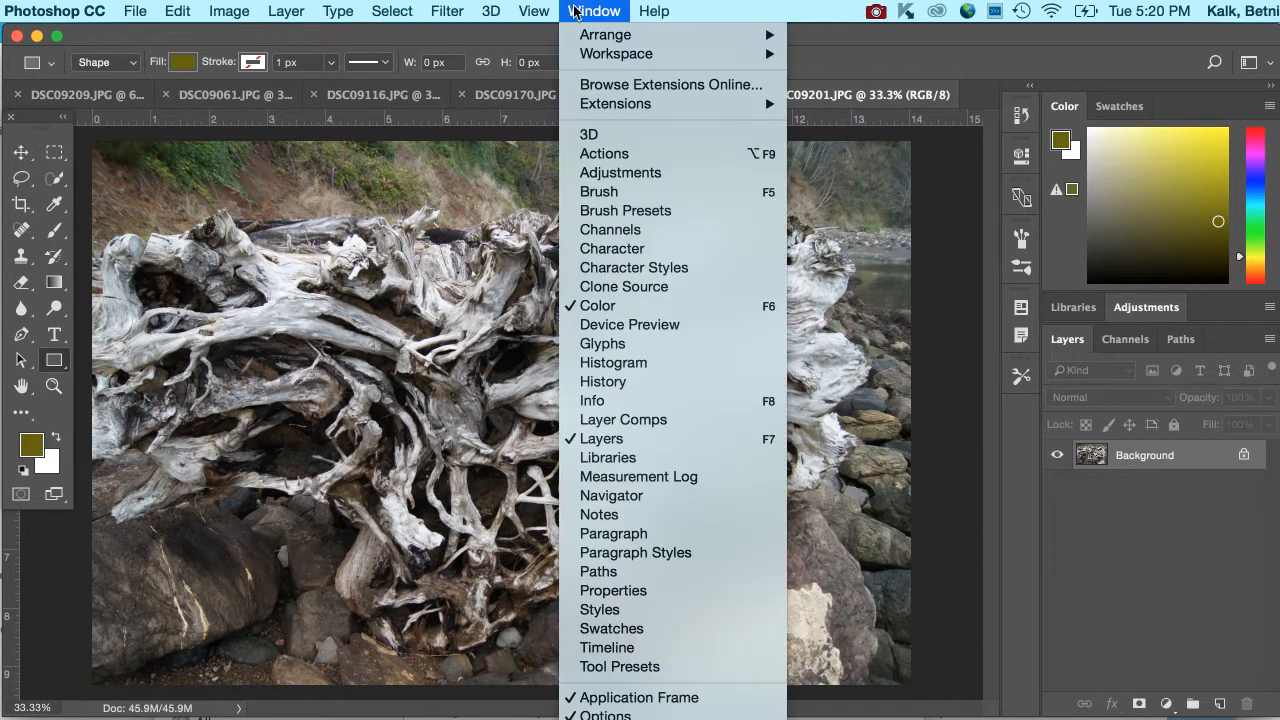
pyautogui.click(827, 42)
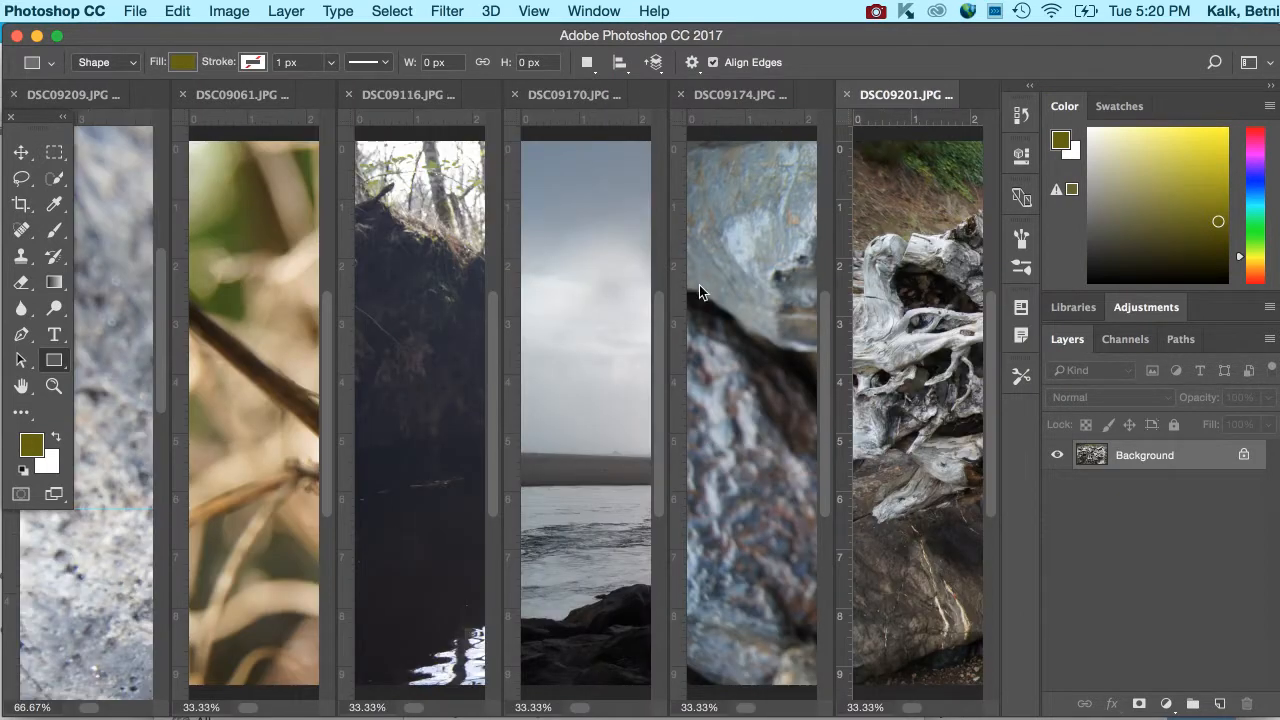
pyautogui.click(594, 11)
pyautogui.moveTo(650, 35)
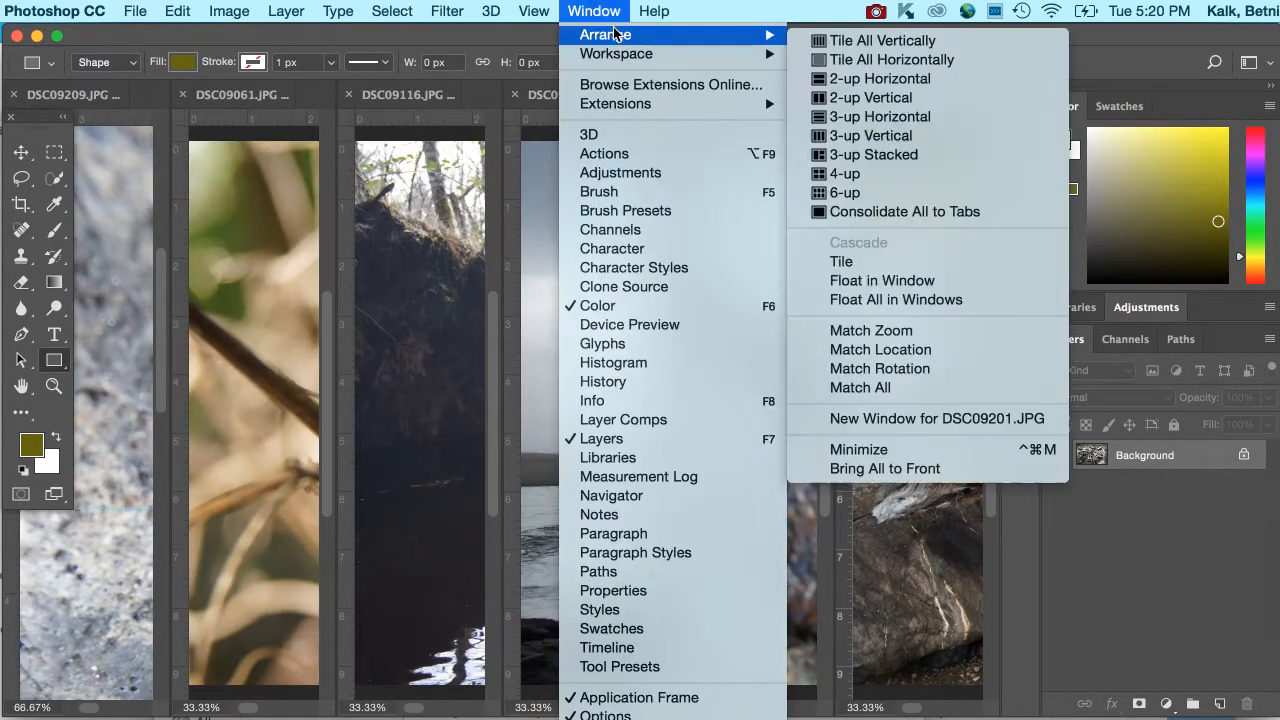
pyautogui.click(928, 60)
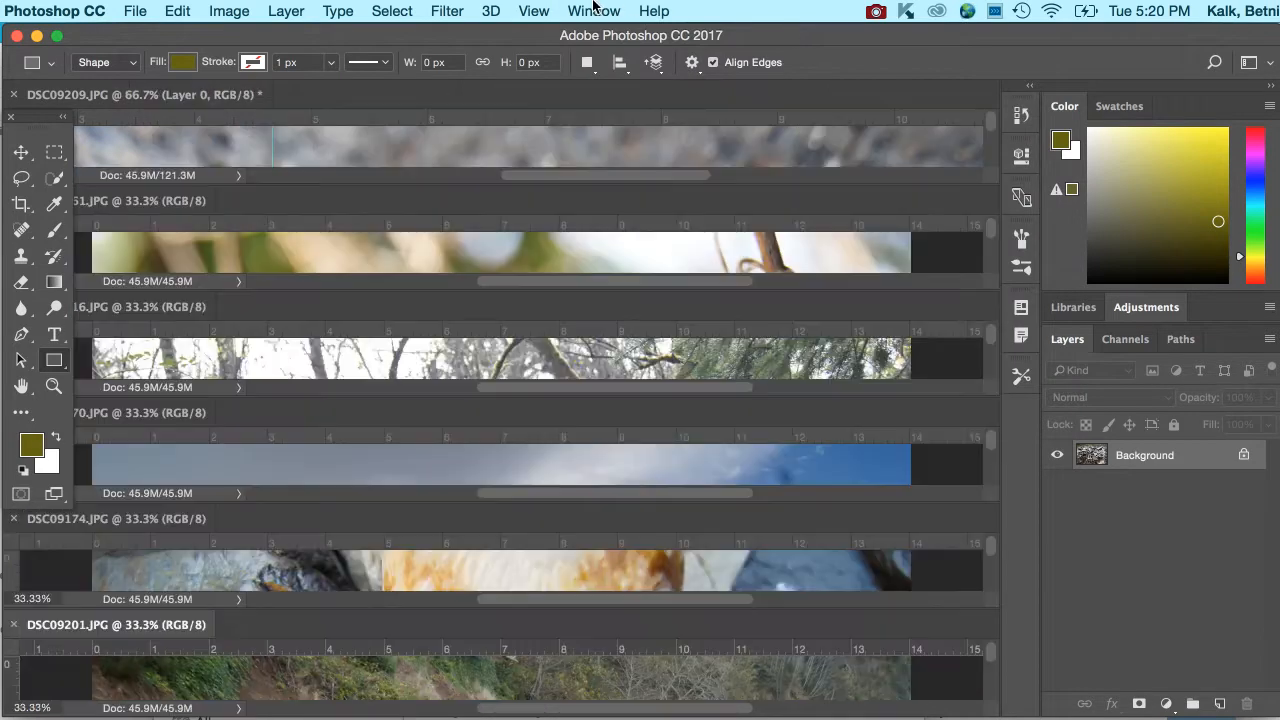
# Arrange the open images in a 2-up Horizontal layout
pyautogui.click(594, 11)
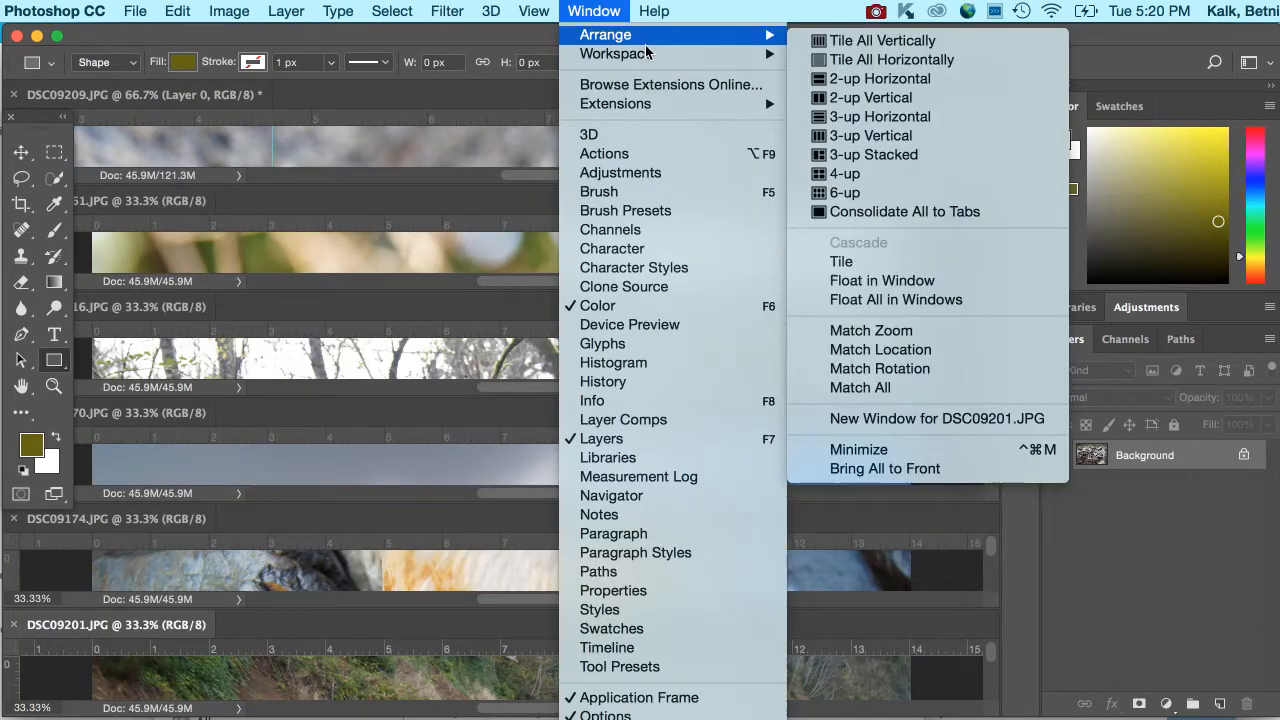
pyautogui.moveTo(651, 52)
pyautogui.moveTo(698, 36)
pyautogui.click(853, 78)
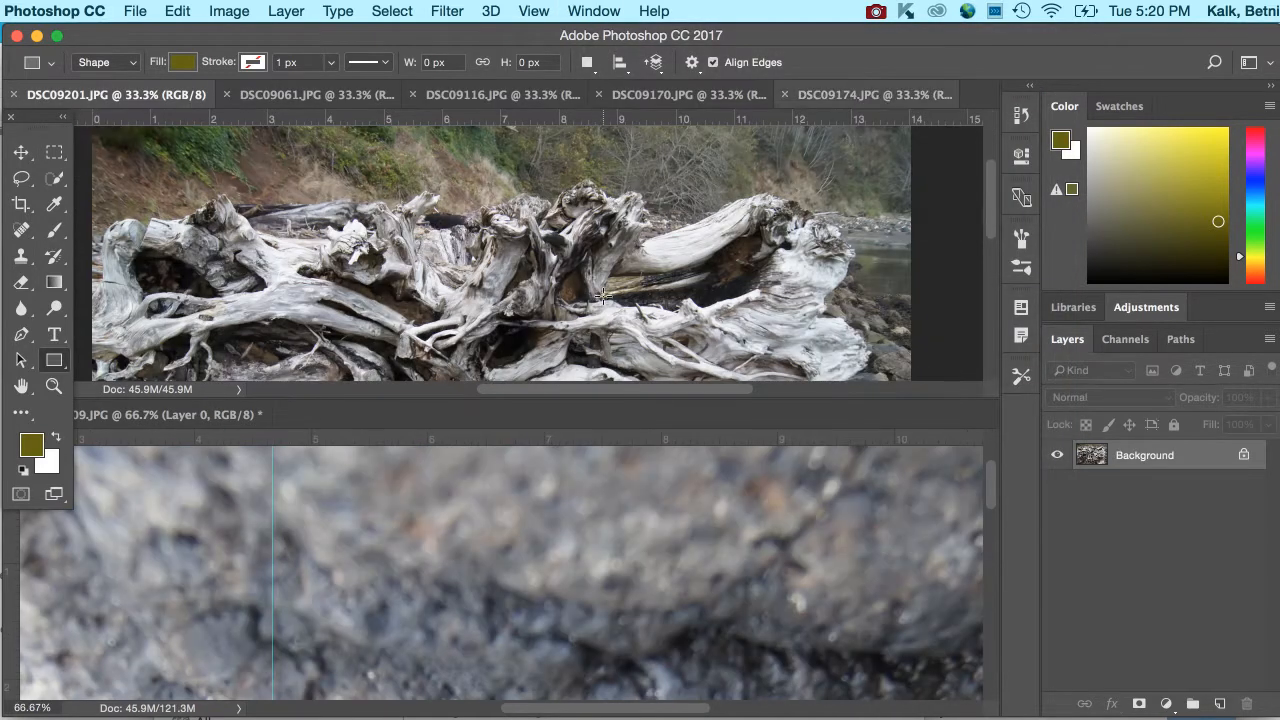
pyautogui.scroll(-15, 600, 549)
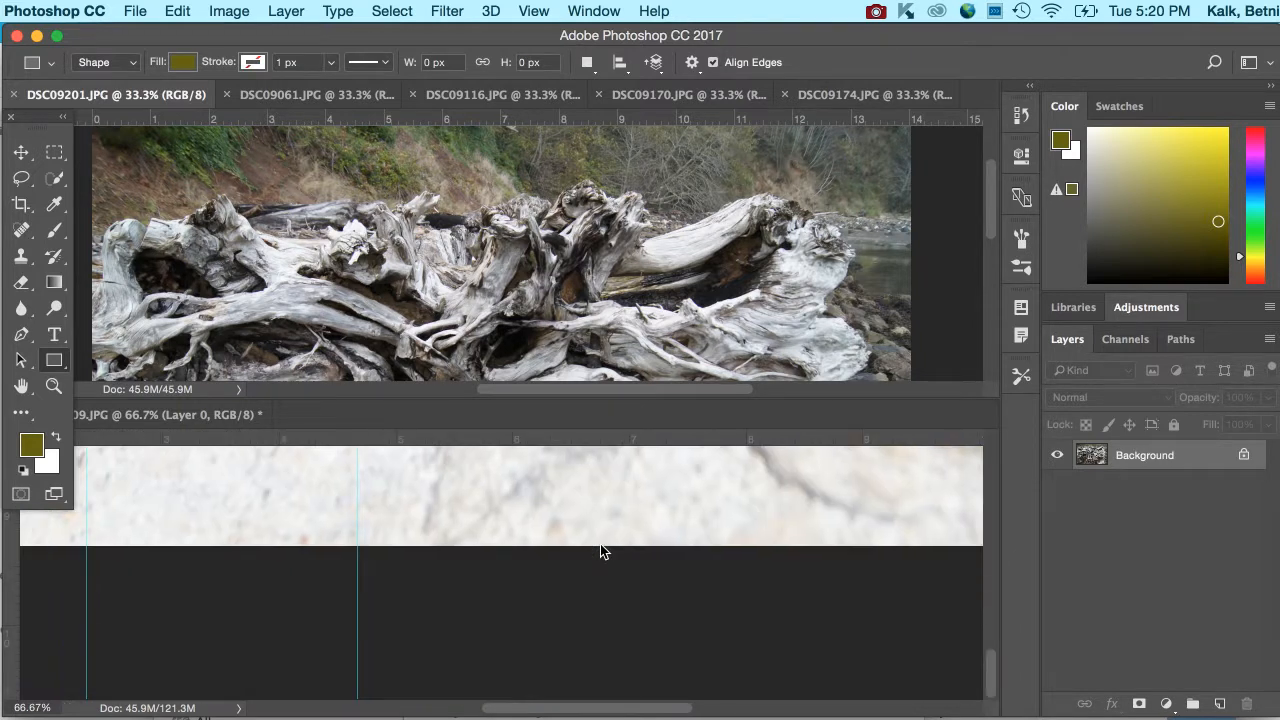
# Arrange the six open images in a 6-up layout
pyautogui.click(593, 11)
pyautogui.moveTo(606, 60)
pyautogui.moveTo(607, 37)
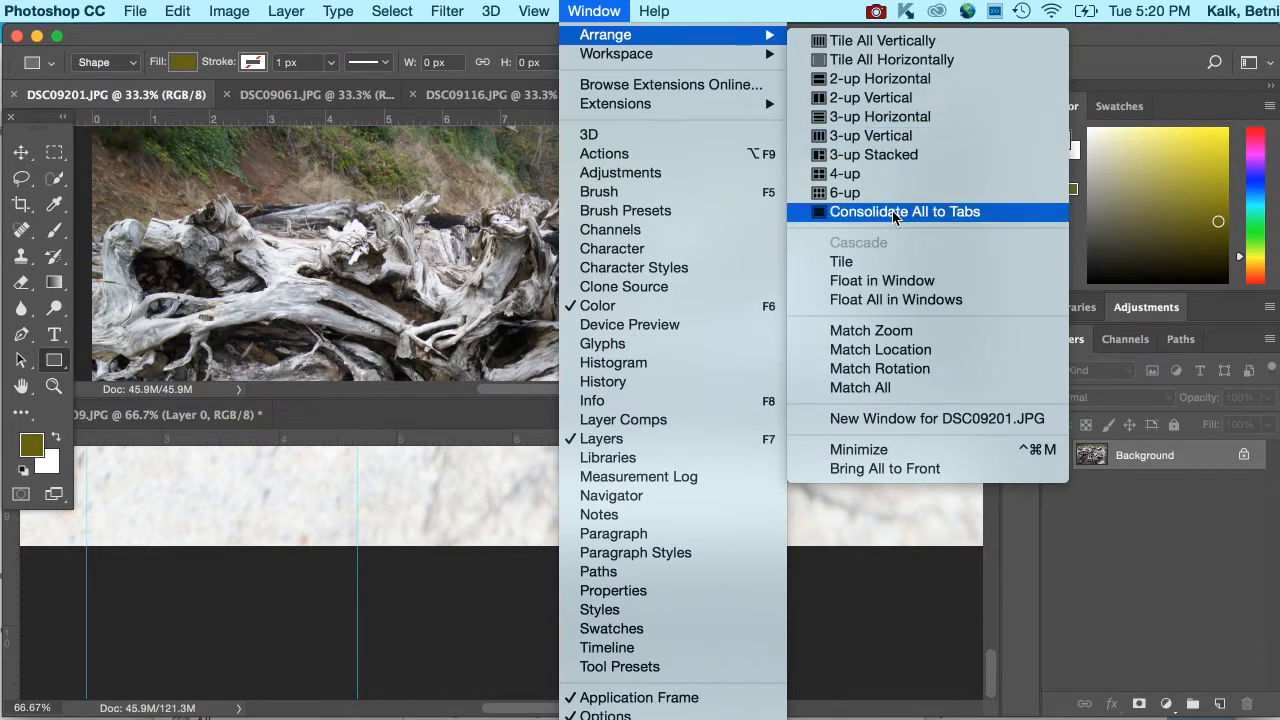
pyautogui.click(872, 190)
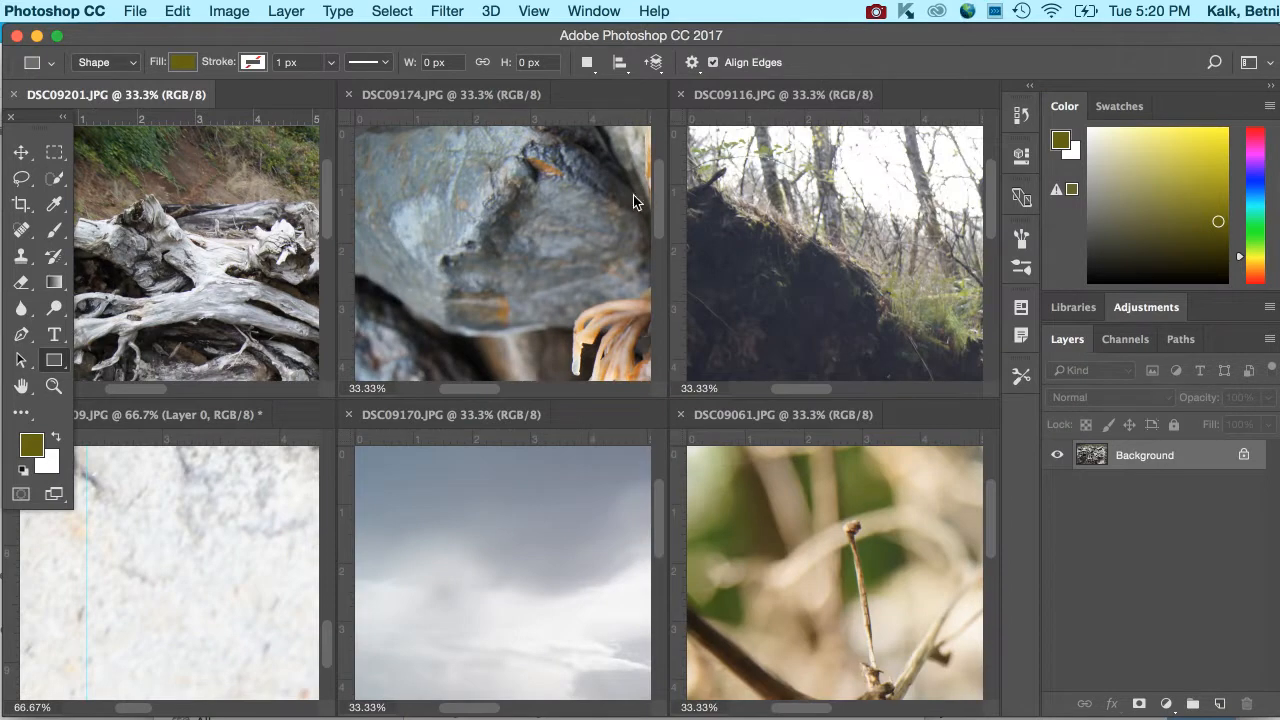
# Float the DSC09201.JPG image in its own window and move that window down over the tiled images
pyautogui.click(611, 8)
pyautogui.moveTo(621, 55)
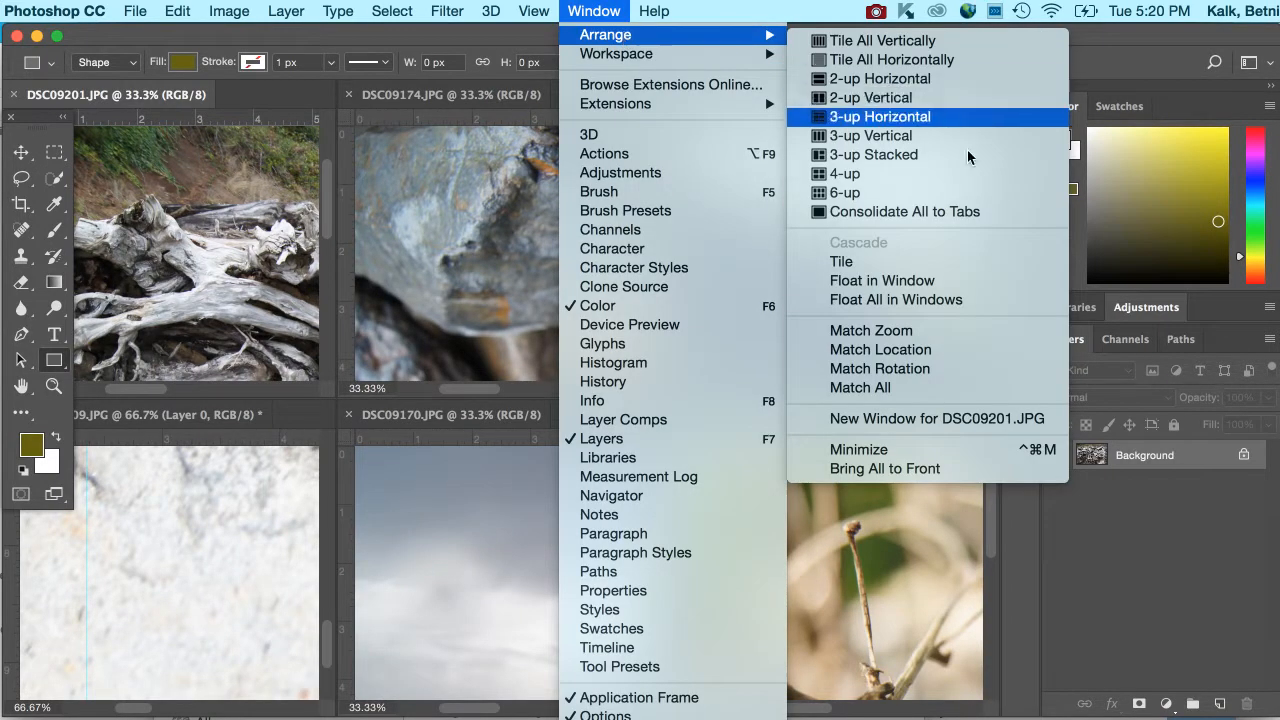
pyautogui.click(946, 281)
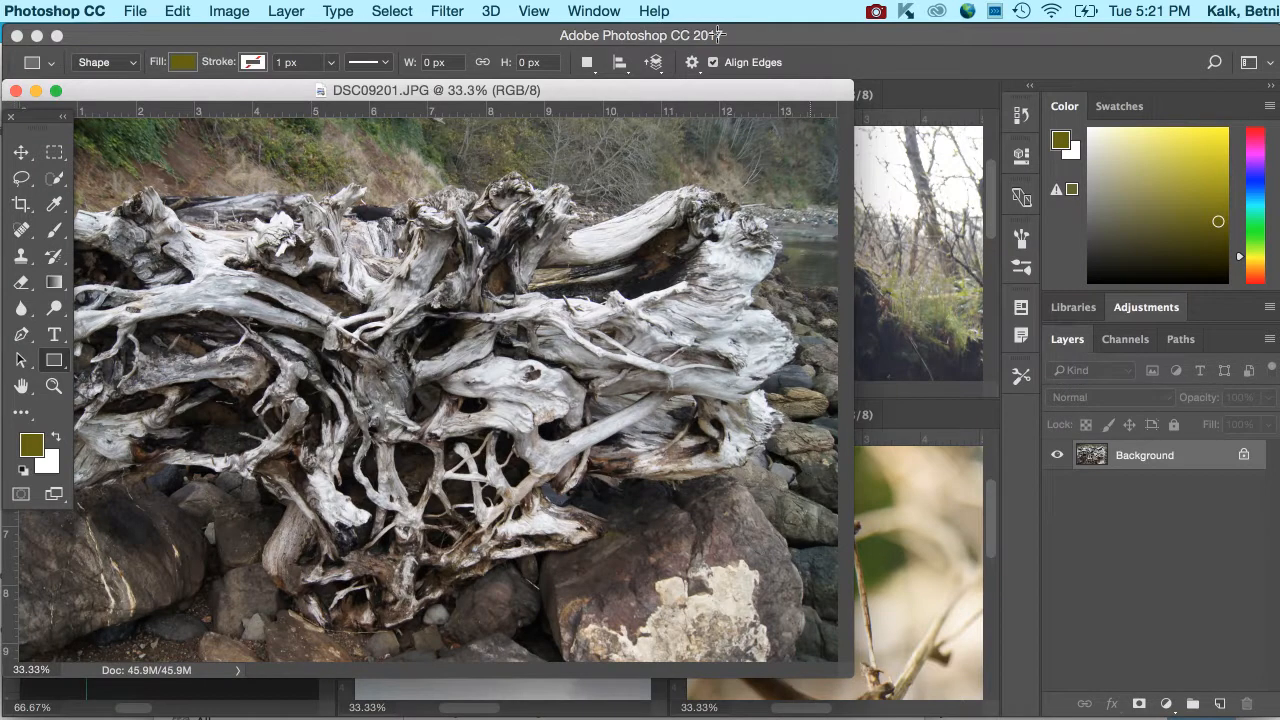
pyautogui.moveTo(667, 92); pyautogui.dragTo(751, 174)
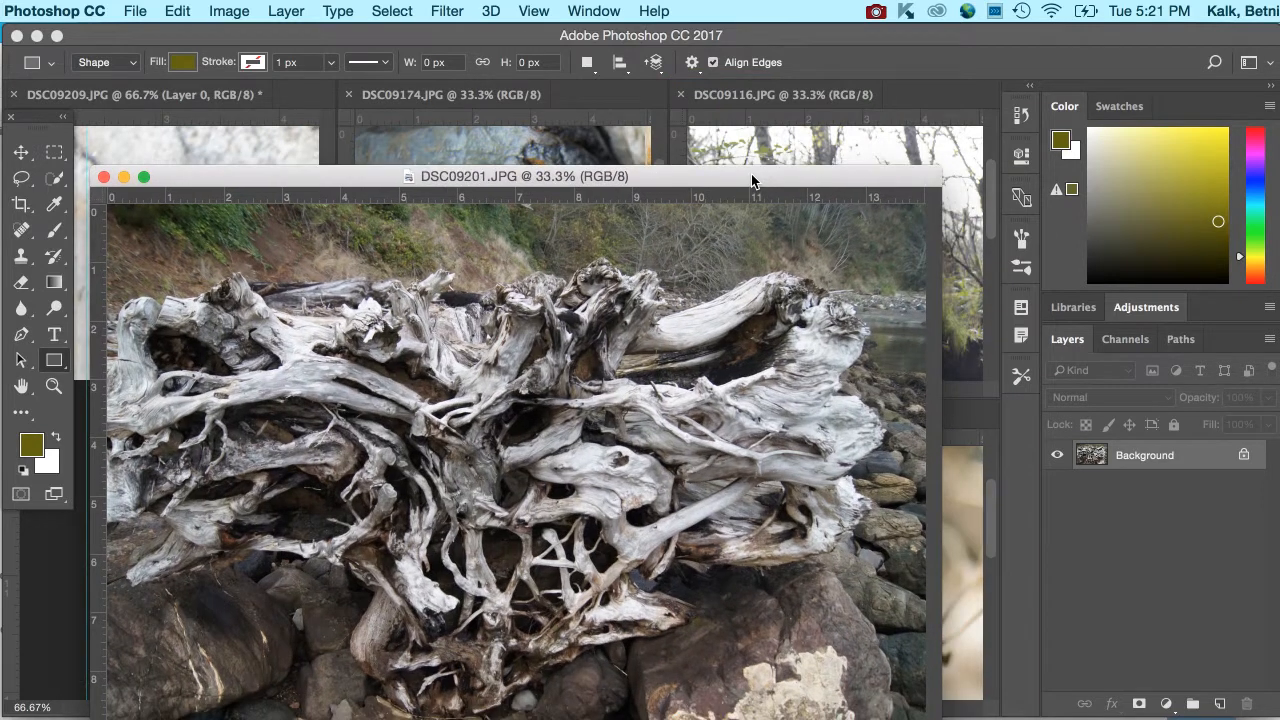
# Make DSC09116.JPG the active image and consolidate all open images to tabs
pyautogui.click(755, 145)
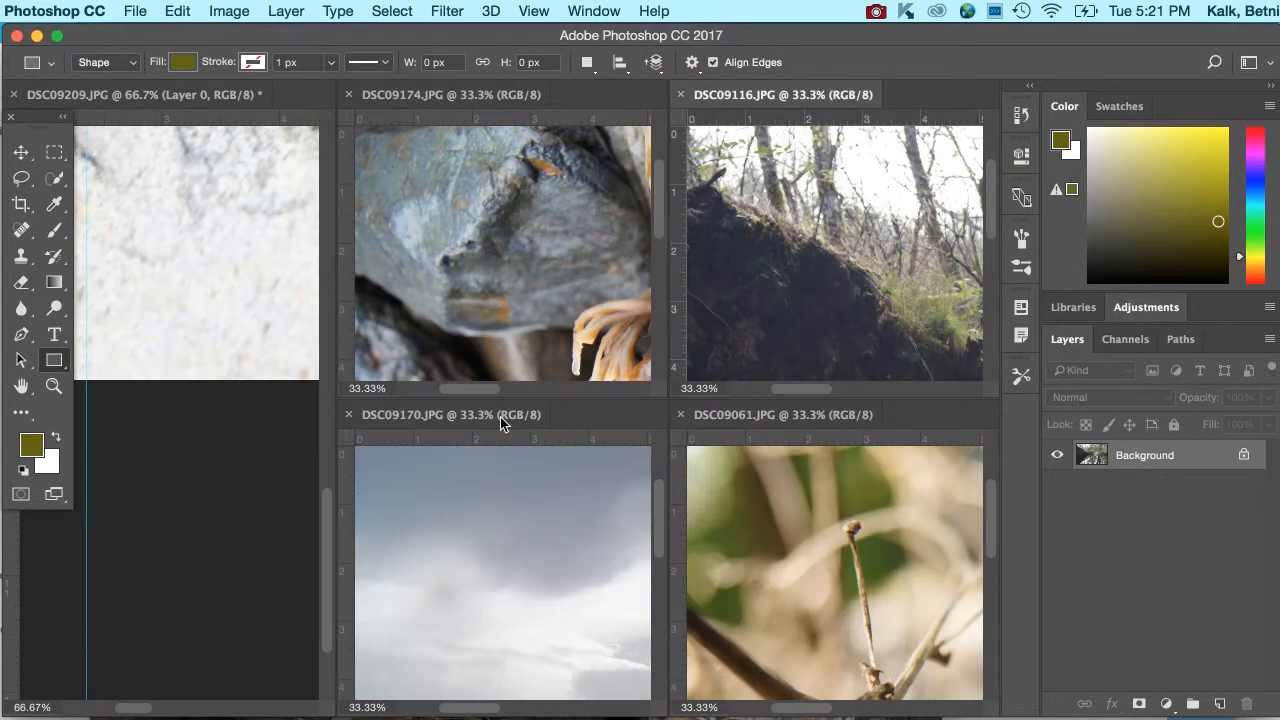
pyautogui.moveTo(531, 38)
pyautogui.mouseDown()
pyautogui.moveTo(533, 409)
pyautogui.moveTo(541, 151)
pyautogui.moveTo(526, 31)
pyautogui.mouseUp()
pyautogui.click(594, 11)
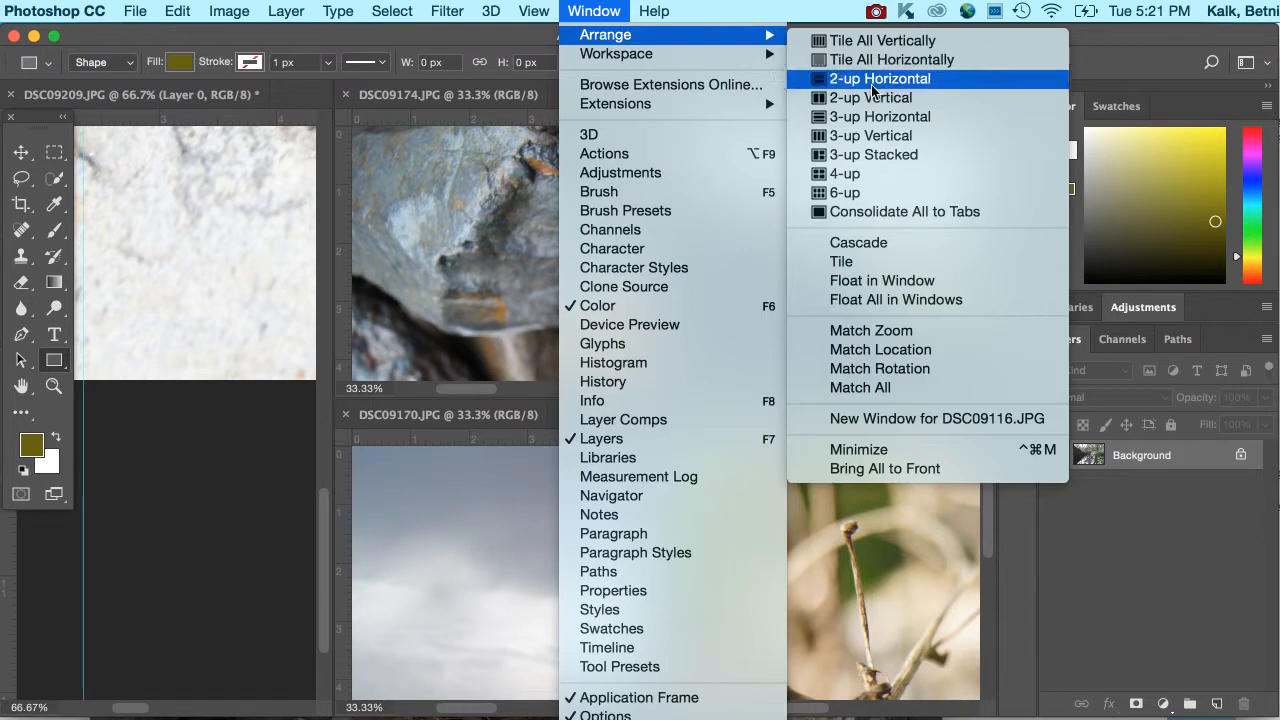
pyautogui.click(861, 213)
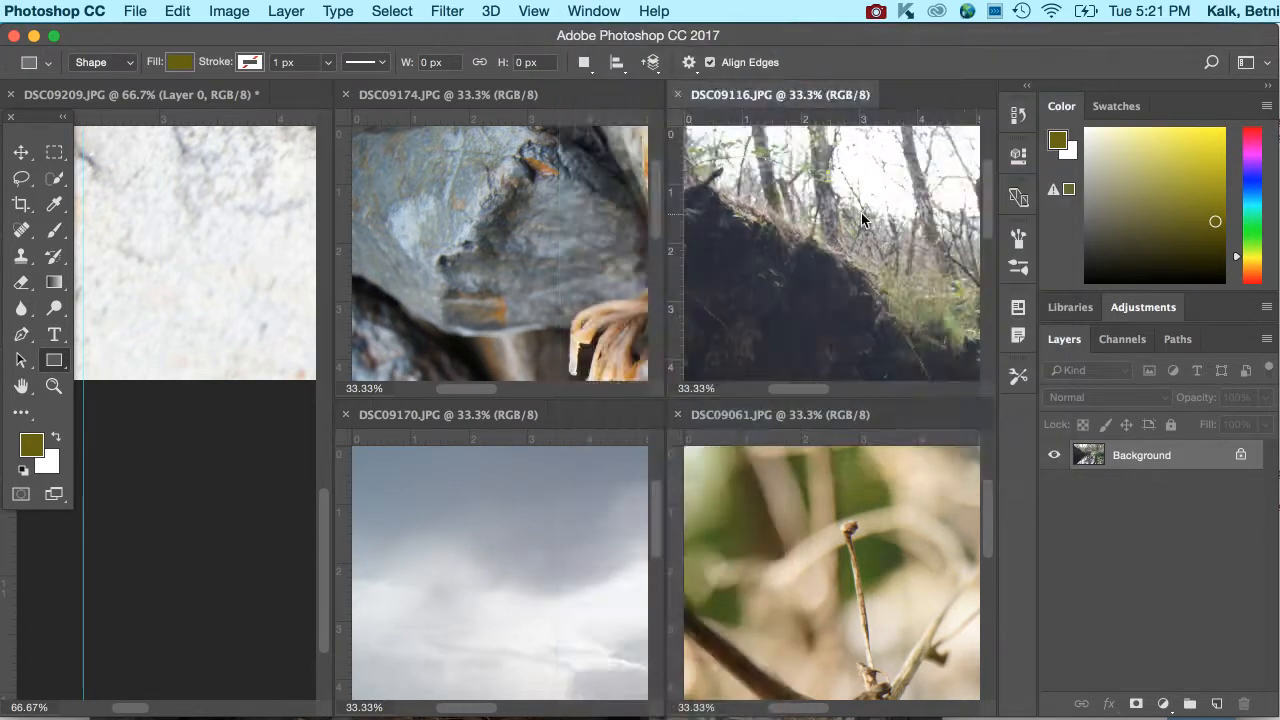
# Float DSC09116.JPG in its own window and dock it back among the document tabs after DSC09201.JPG
pyautogui.click(605, 11)
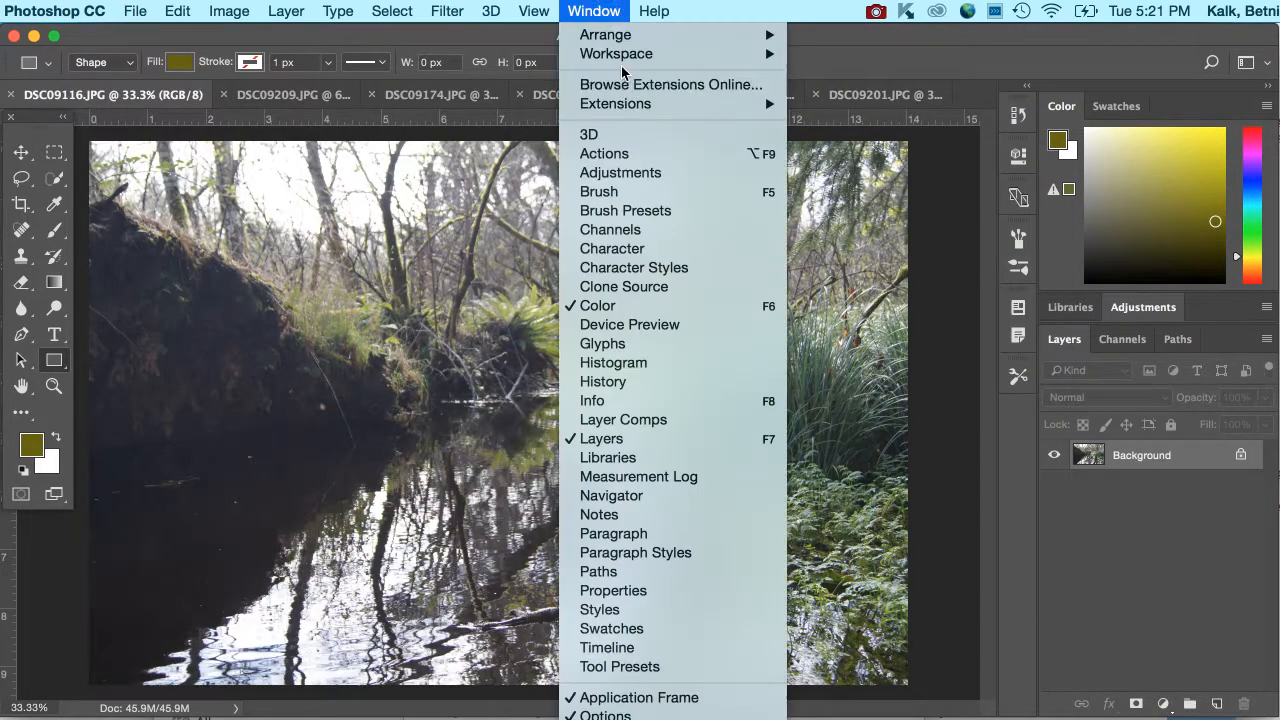
pyautogui.moveTo(640, 34)
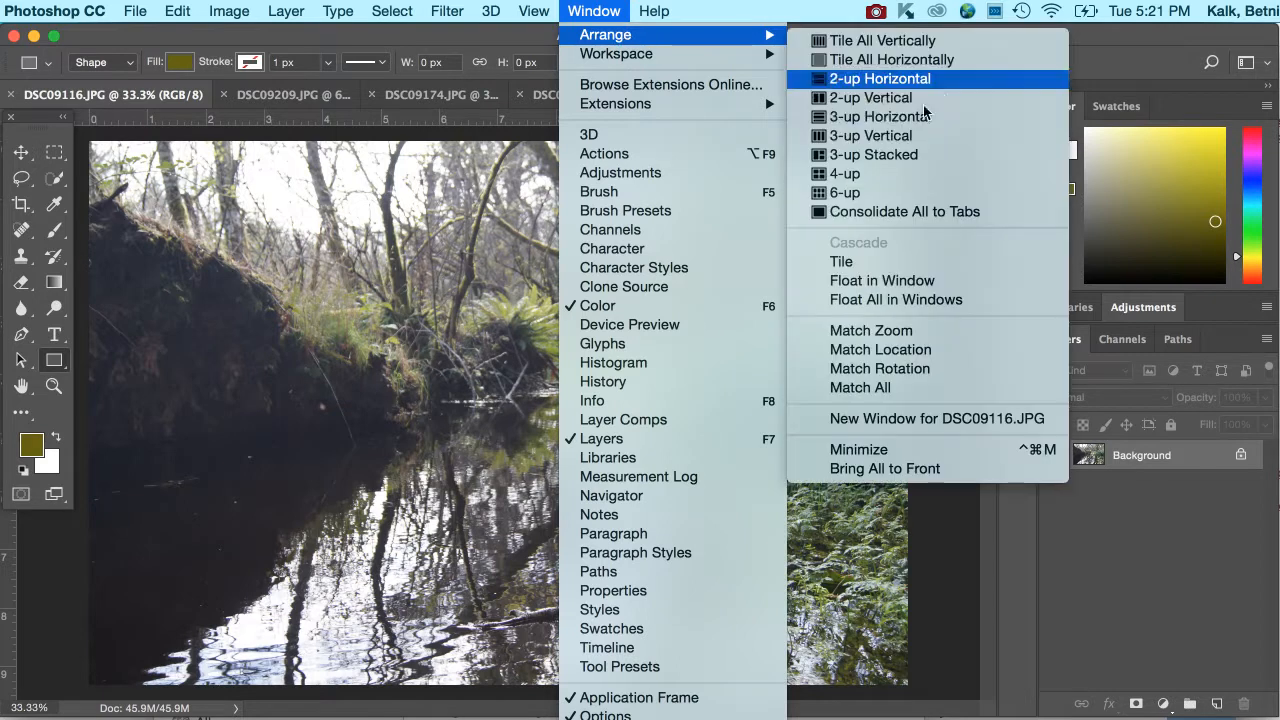
pyautogui.click(880, 280)
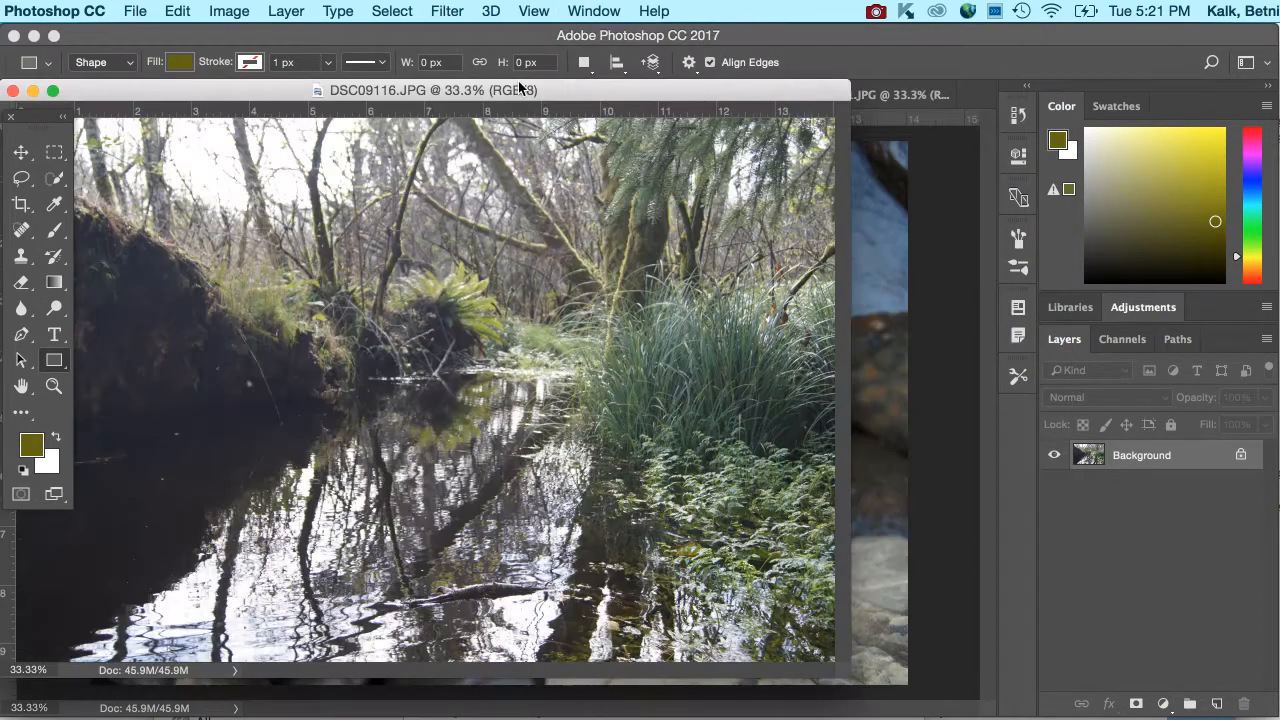
pyautogui.moveTo(598, 93); pyautogui.dragTo(760, 85)
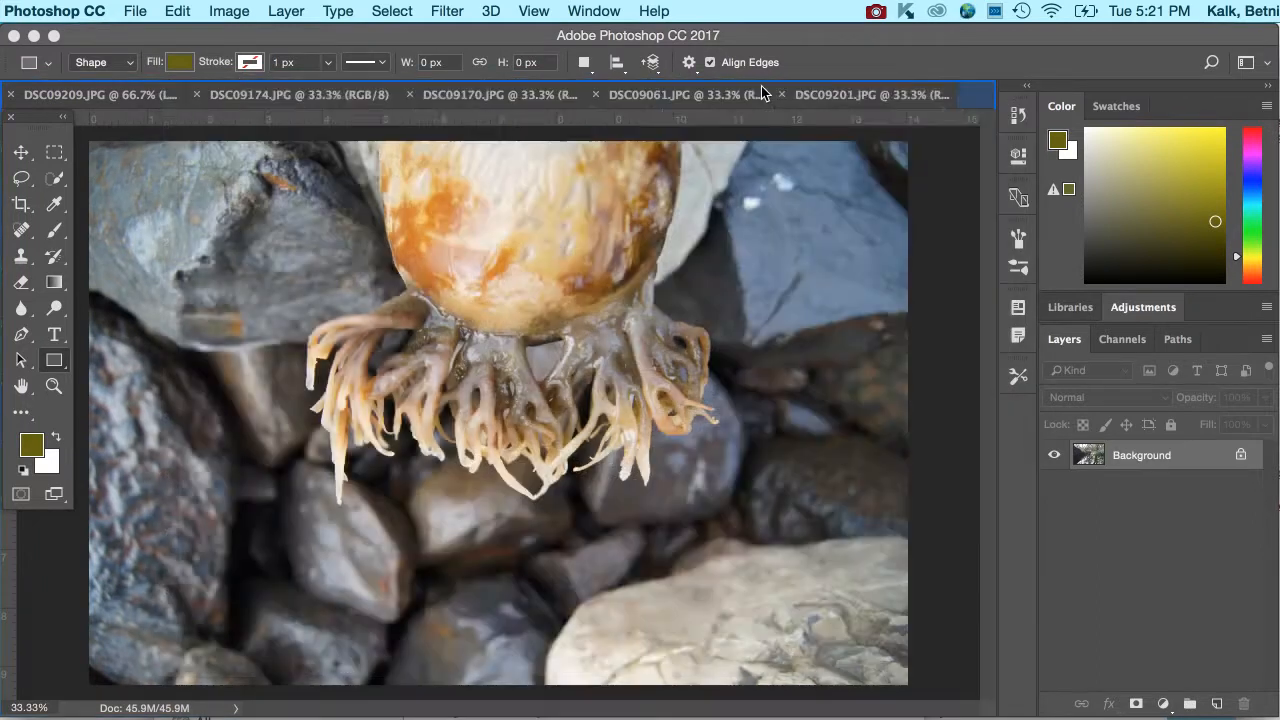
# Switch the workspace to Painting
pyautogui.click(590, 10)
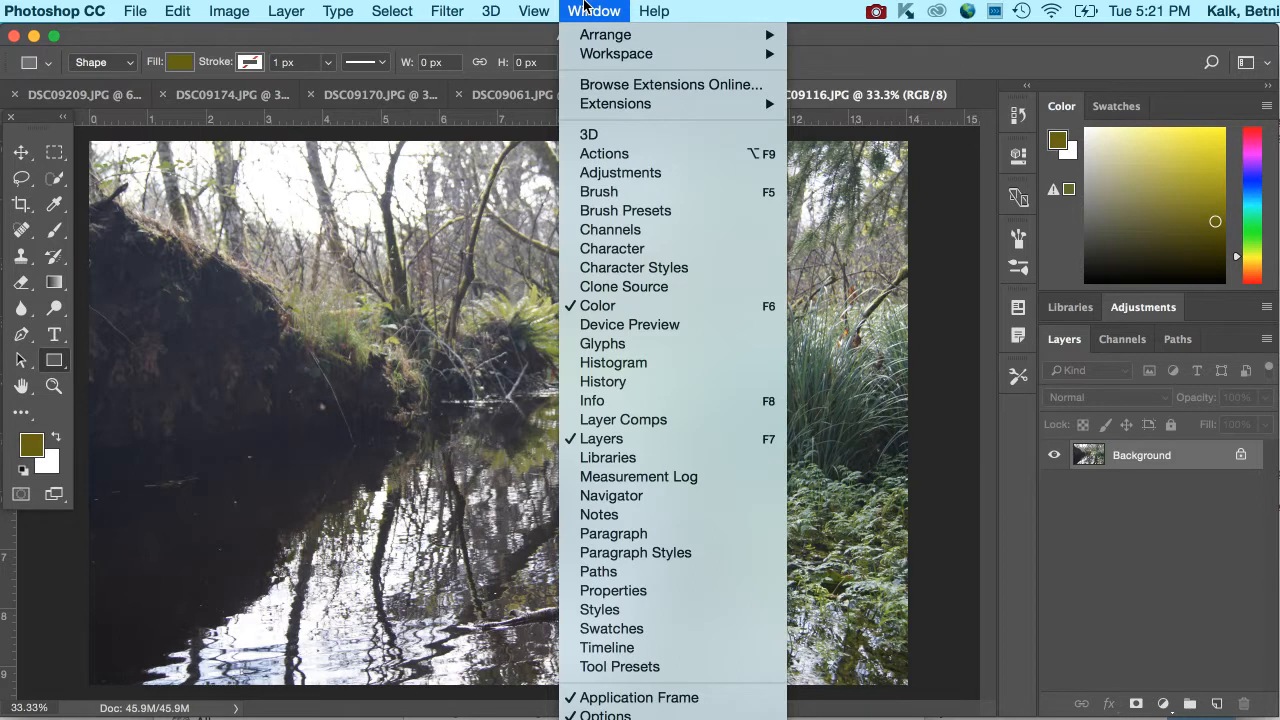
pyautogui.moveTo(594, 60)
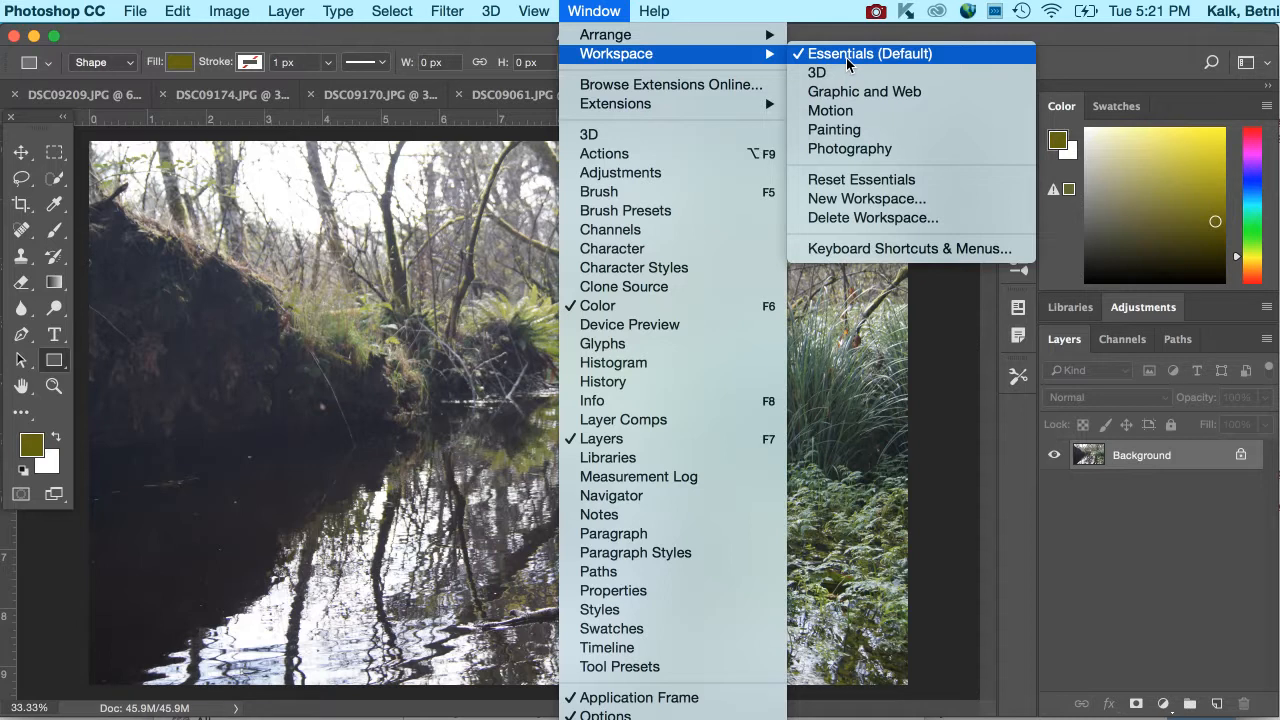
pyautogui.click(840, 130)
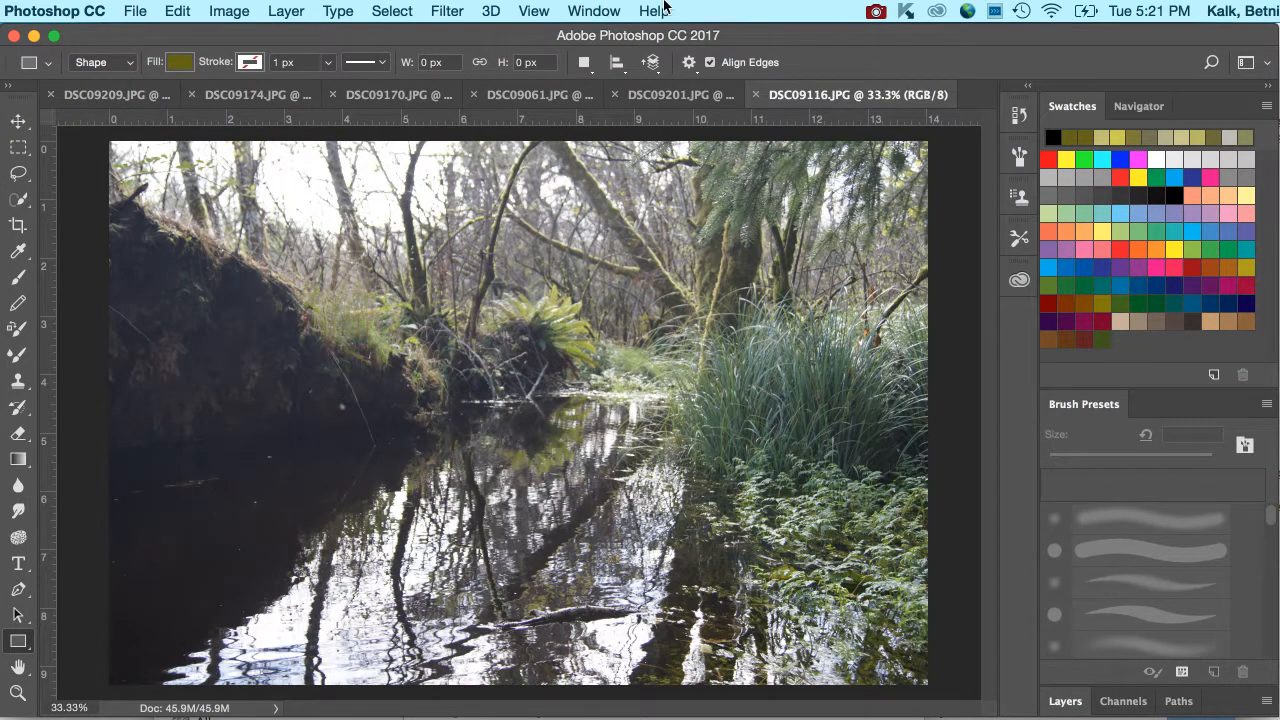
# Review the available workspaces and return to the Essentials (Default) workspace
pyautogui.click(597, 11)
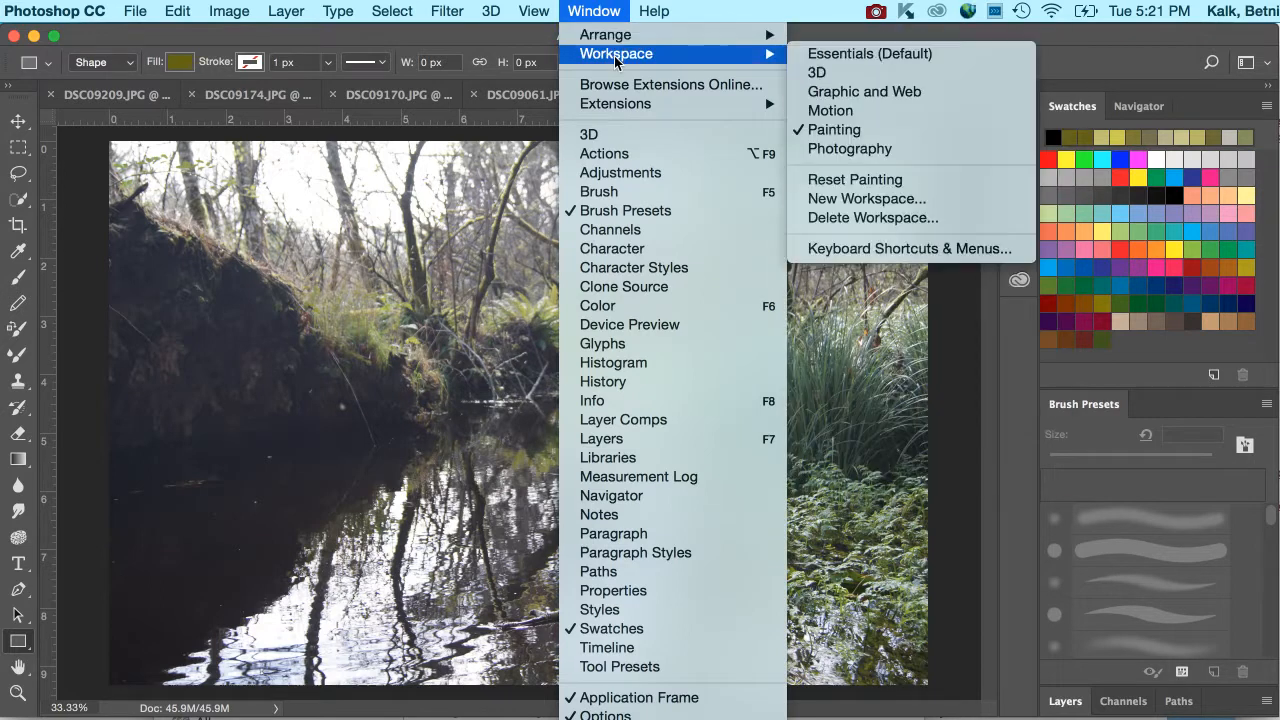
pyautogui.click(609, 9)
pyautogui.click(609, 9)
pyautogui.click(602, 11)
pyautogui.moveTo(607, 56)
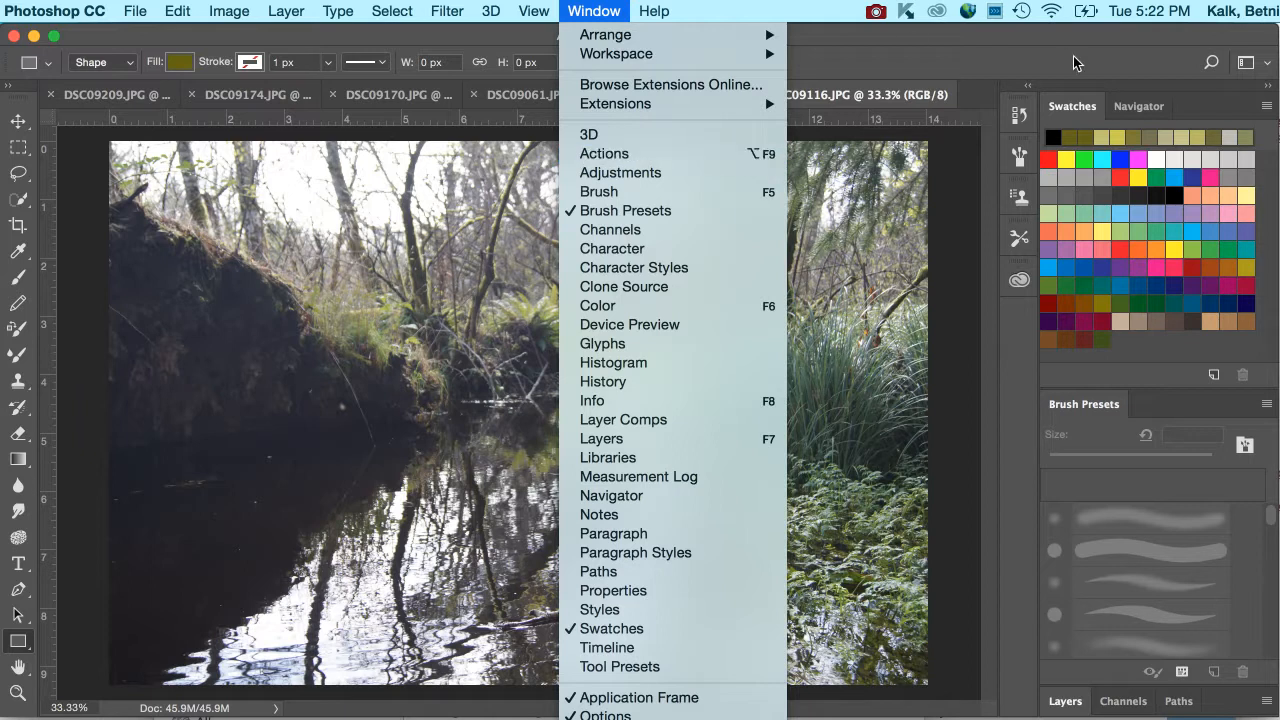
pyautogui.moveTo(714, 106)
pyautogui.moveTo(700, 54)
pyautogui.click(855, 58)
# Show the document properties of DSC09116.JPG in the Properties panel and collapse the panel again
pyautogui.click(576, 10)
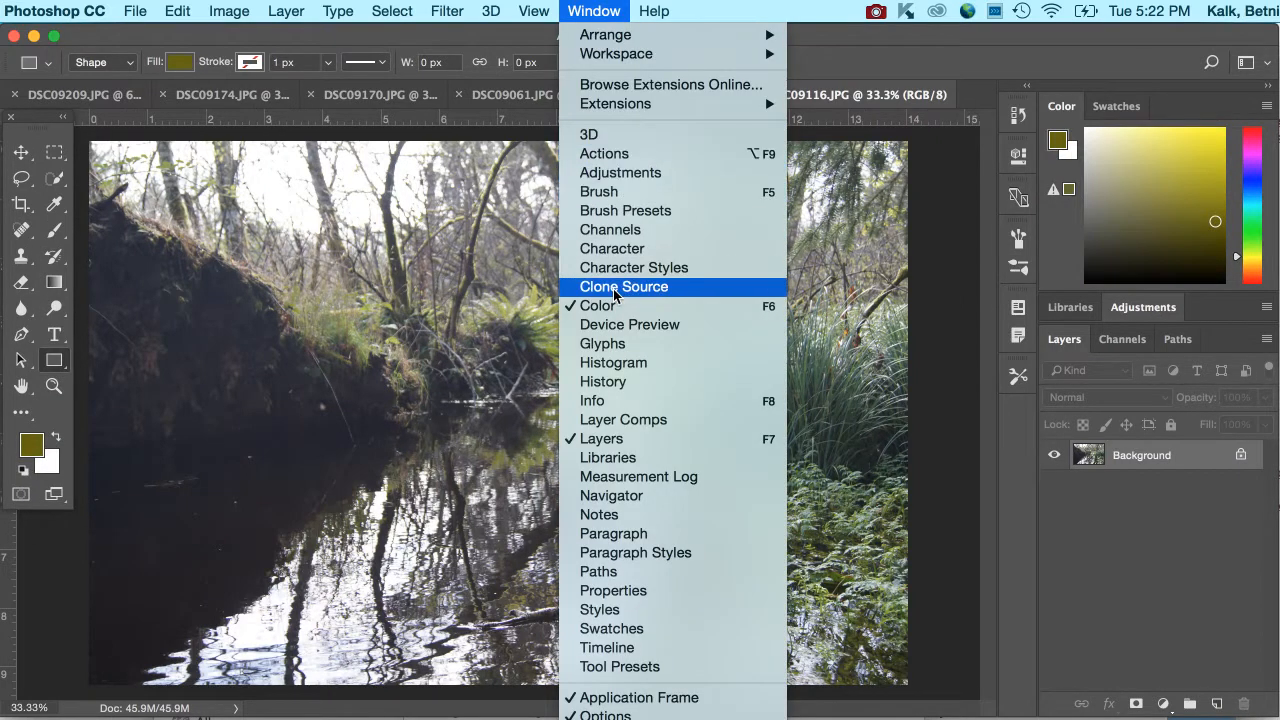
pyautogui.click(613, 591)
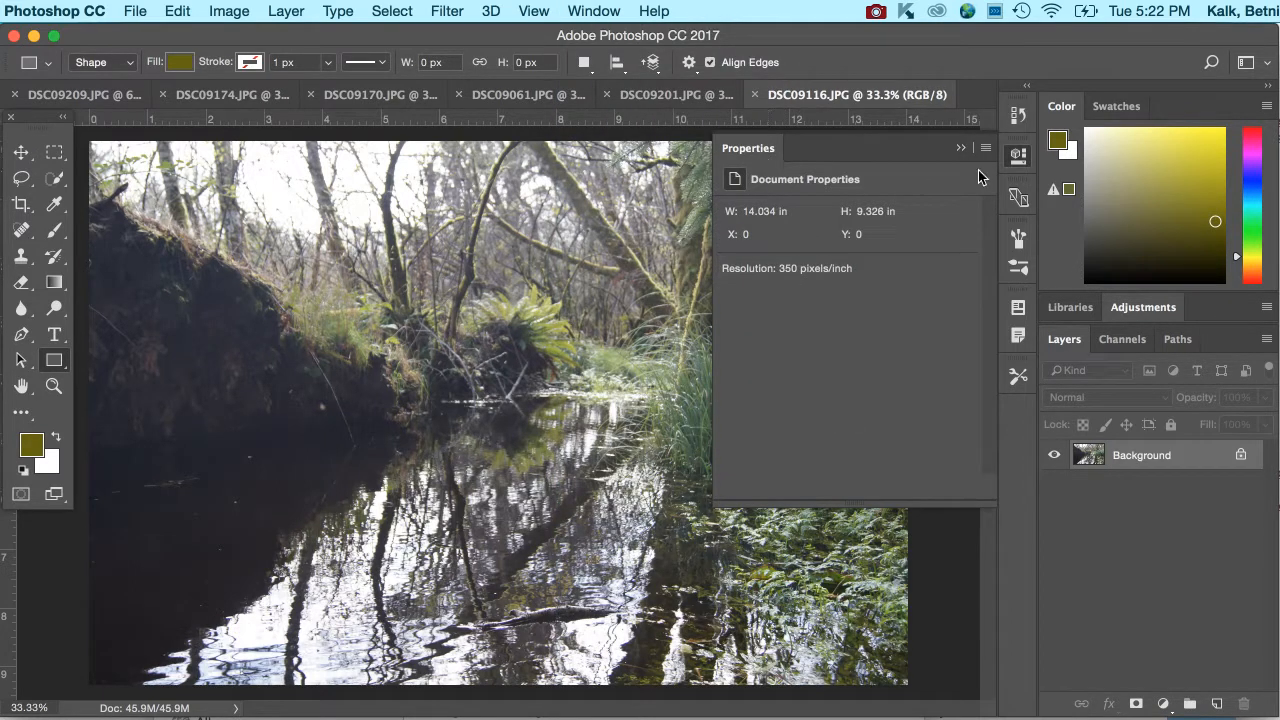
pyautogui.click(961, 147)
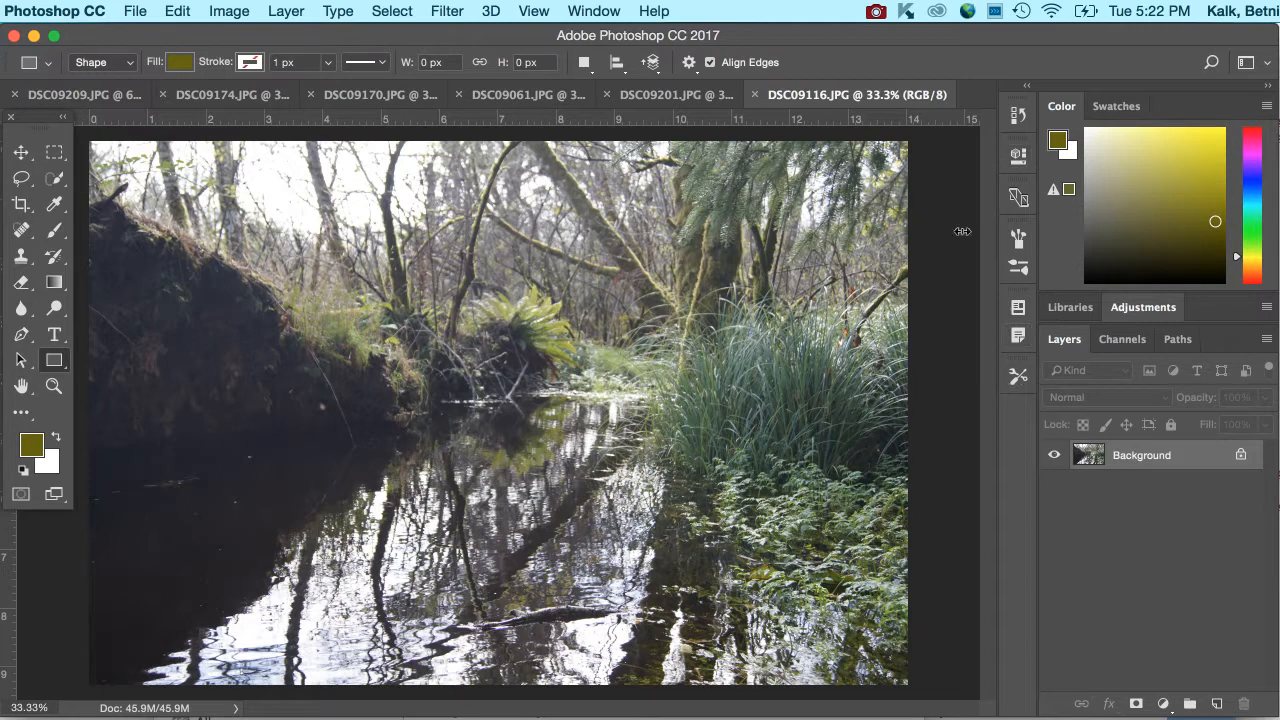
pyautogui.click(651, 8)
pyautogui.click(594, 10)
pyautogui.click(283, 9)
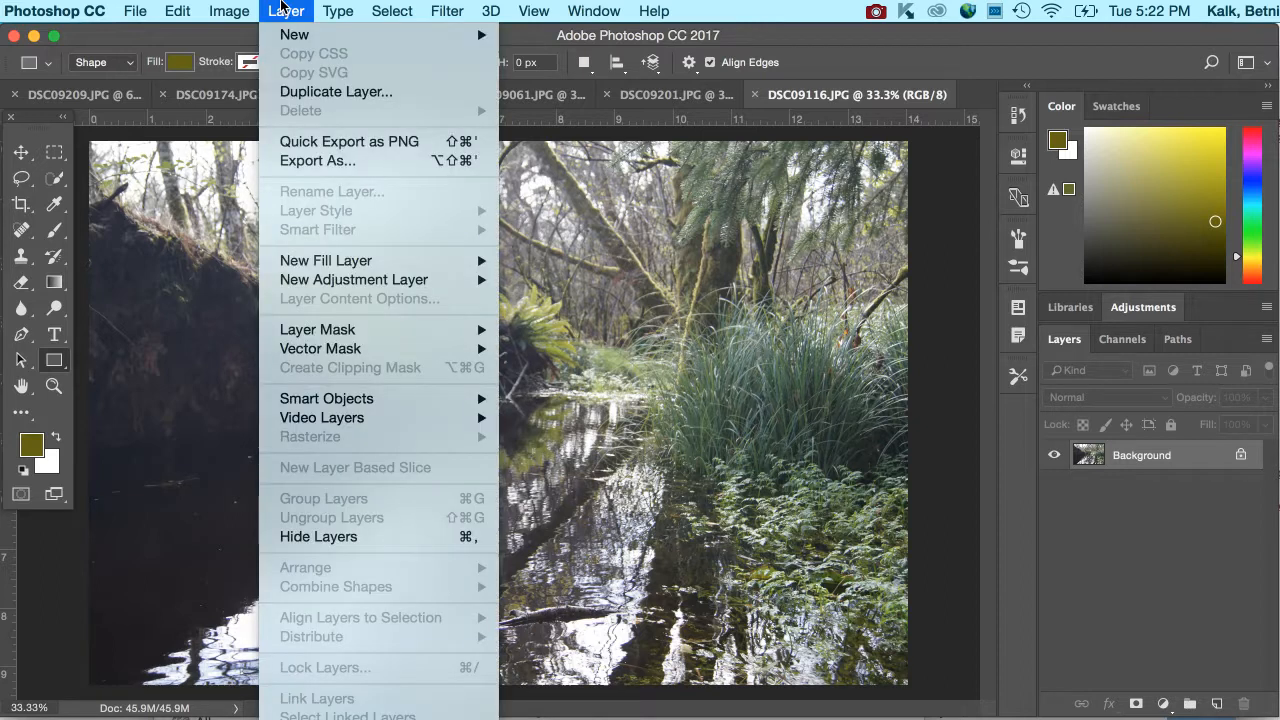
pyautogui.click(283, 9)
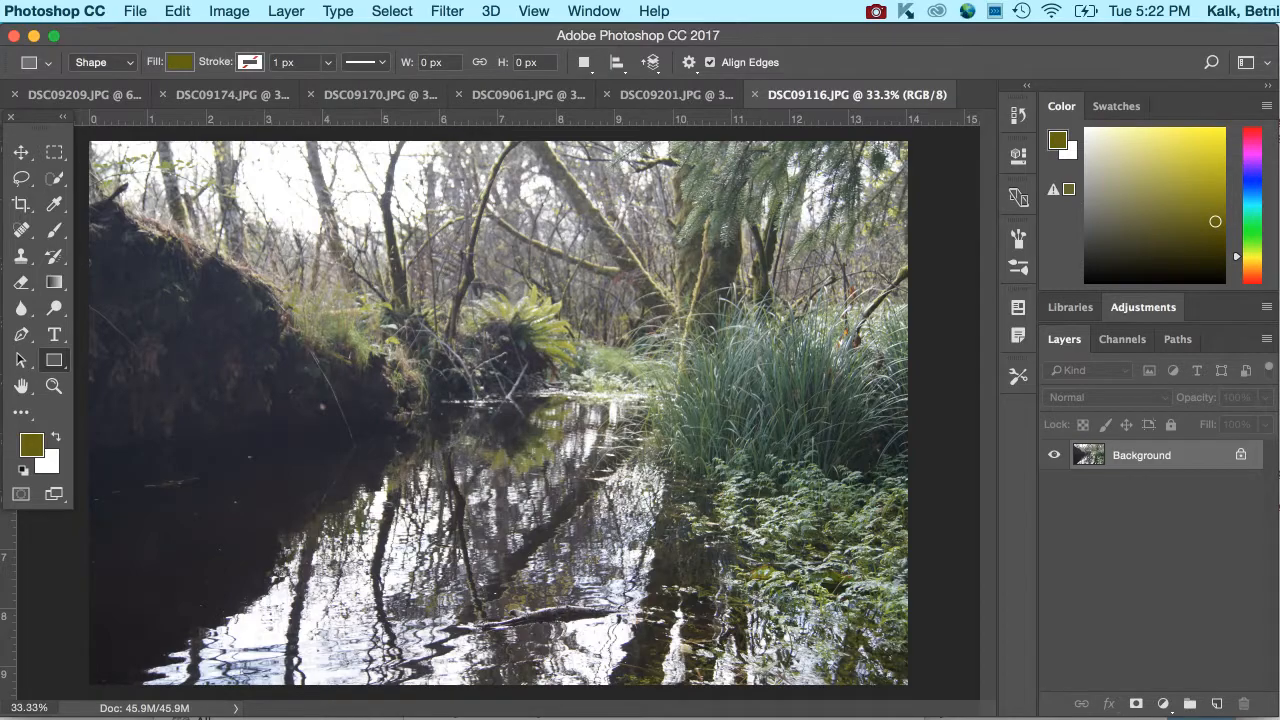